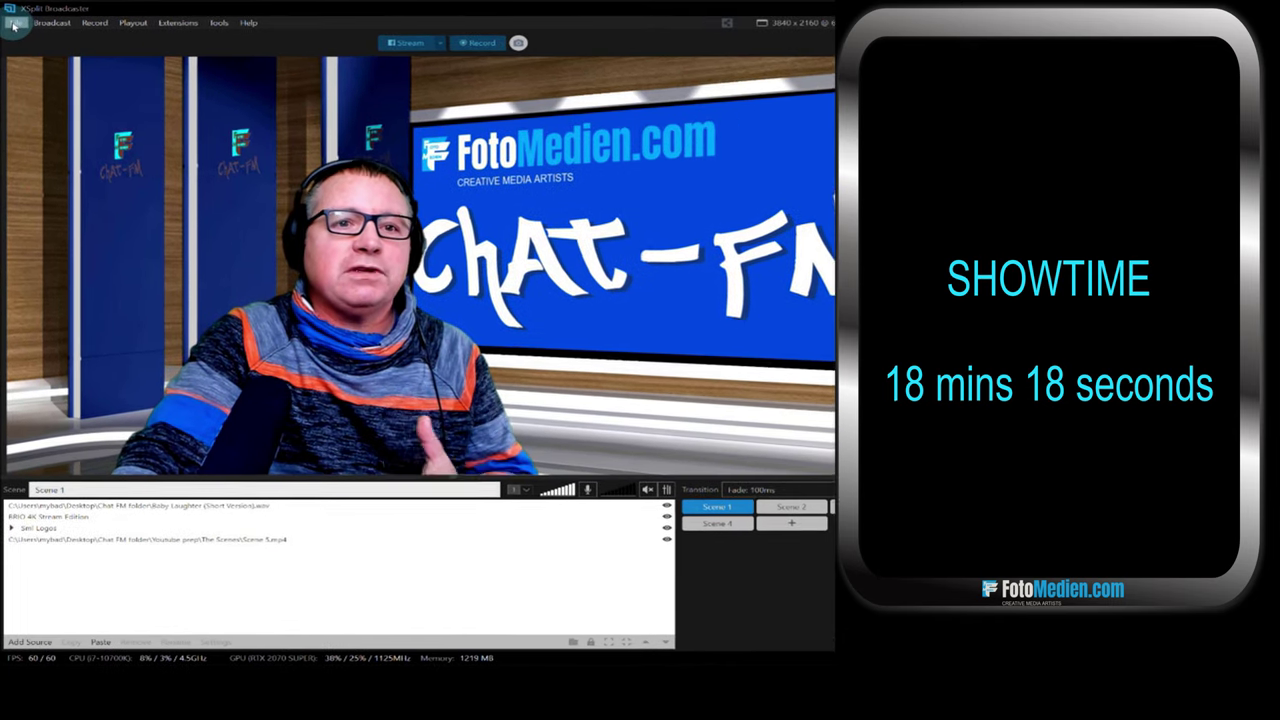
Browse the File and Broadcast menus, then show the Record menu's Active Scene output
click(14, 23)
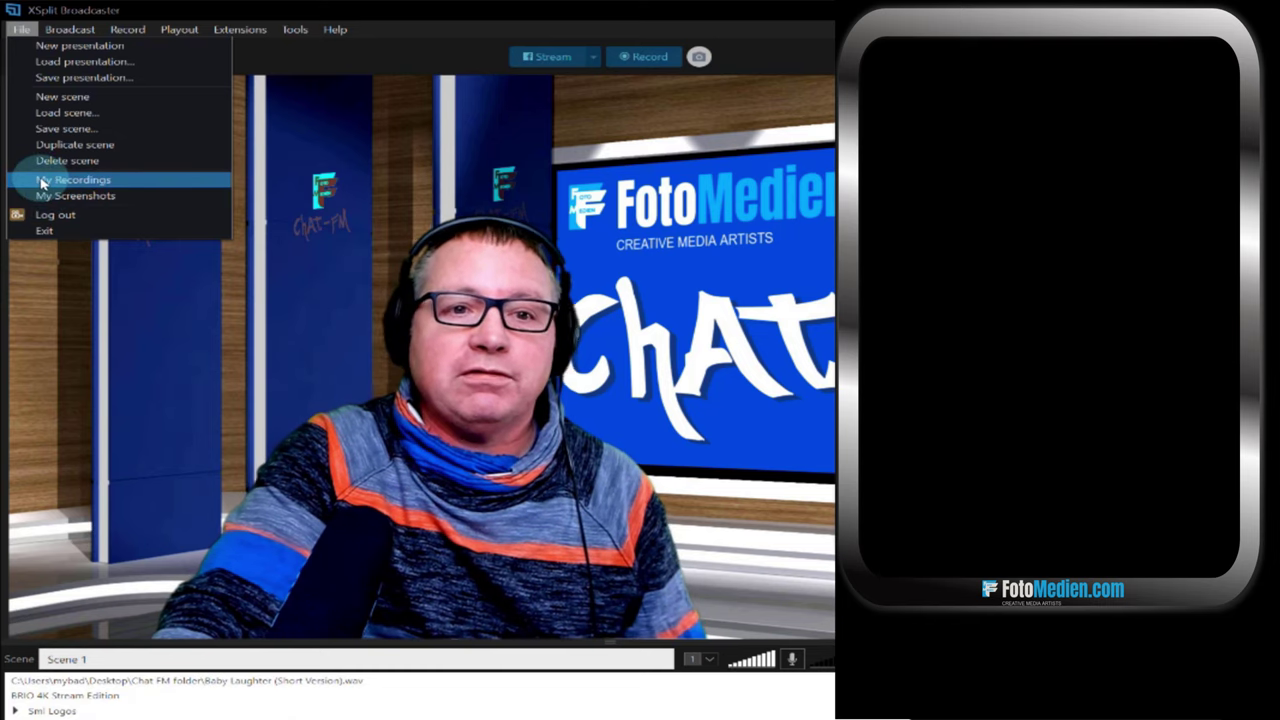
click(60, 30)
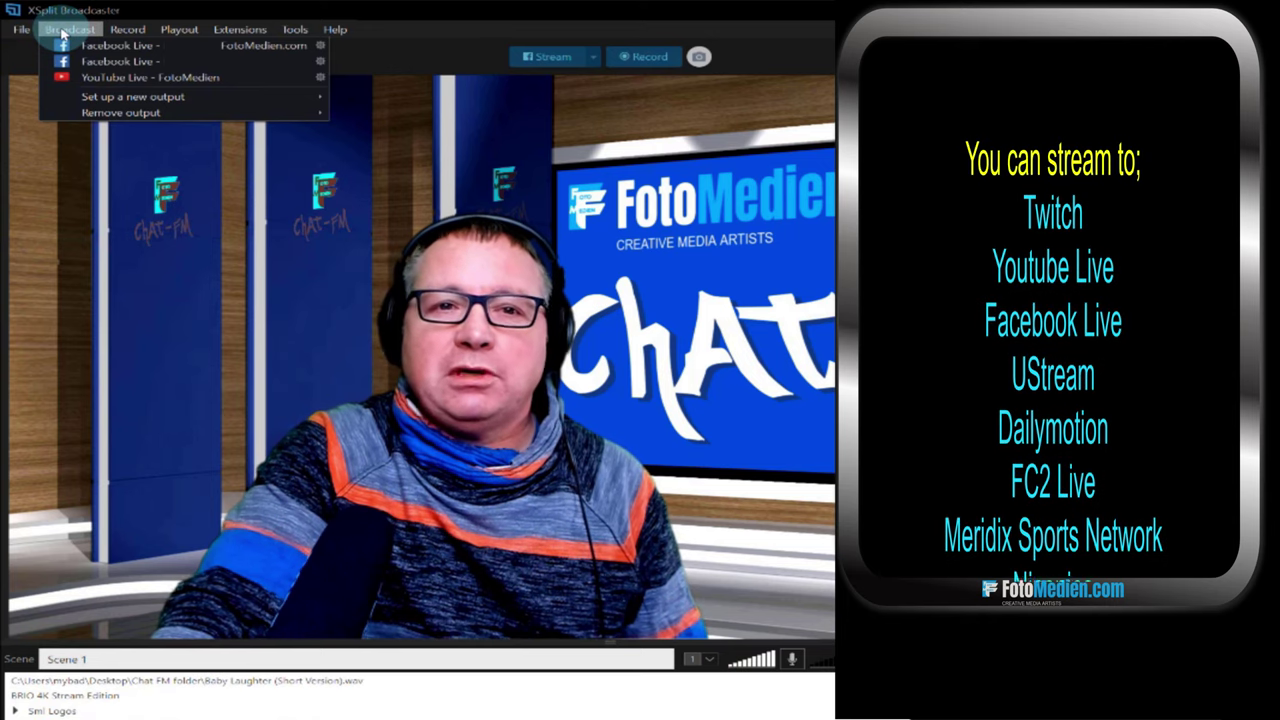
mouse_move(85, 97)
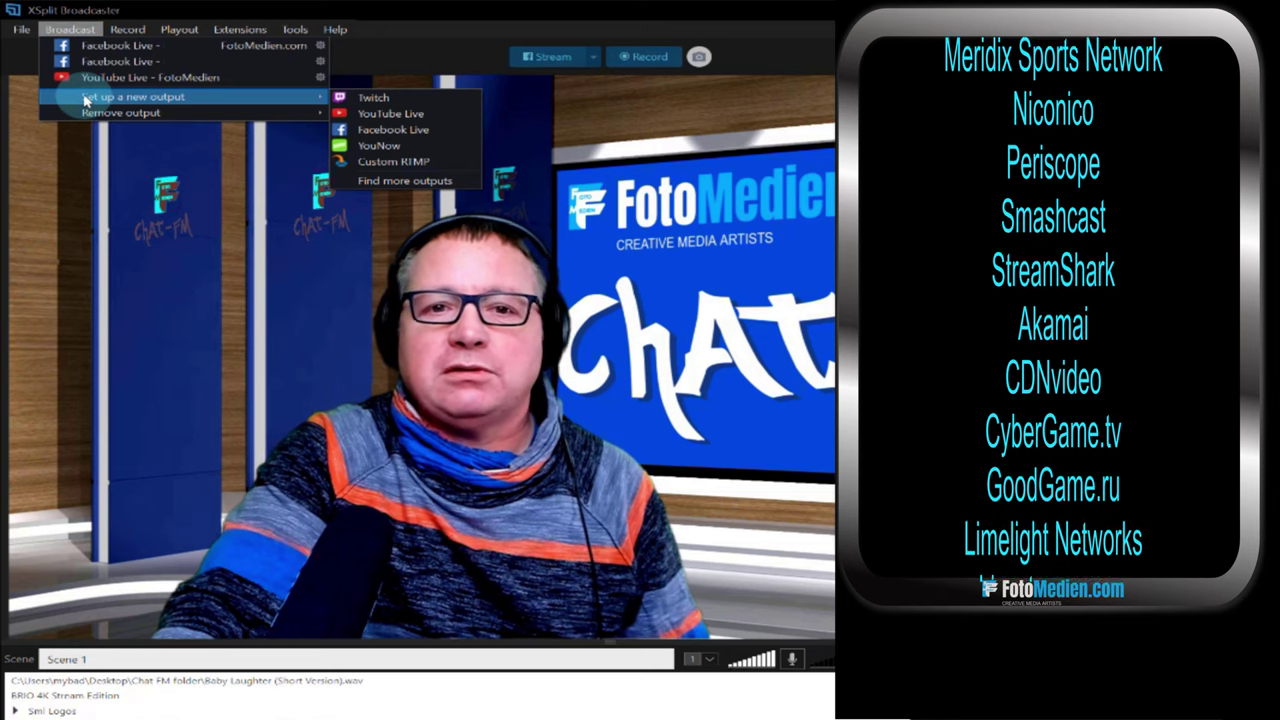
click(128, 30)
click(129, 31)
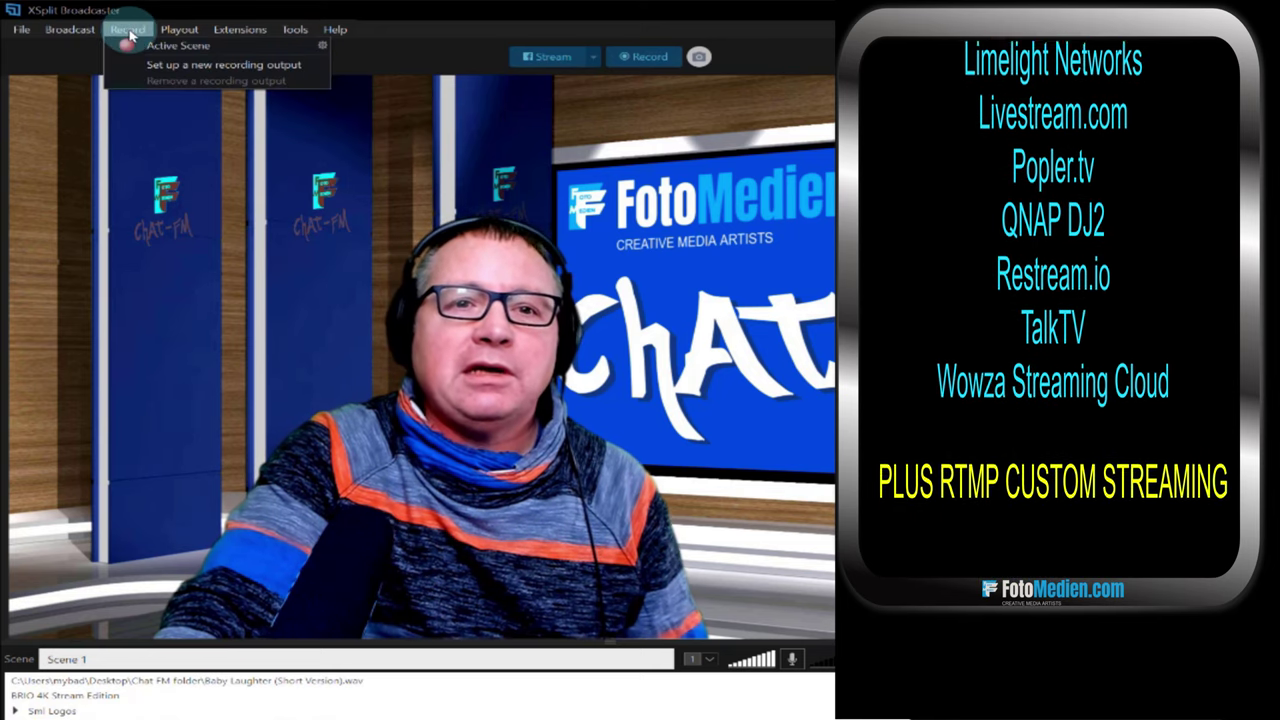
Set the Active Scene recording to 192 kbps audio bitrate and mp4 file type
click(323, 47)
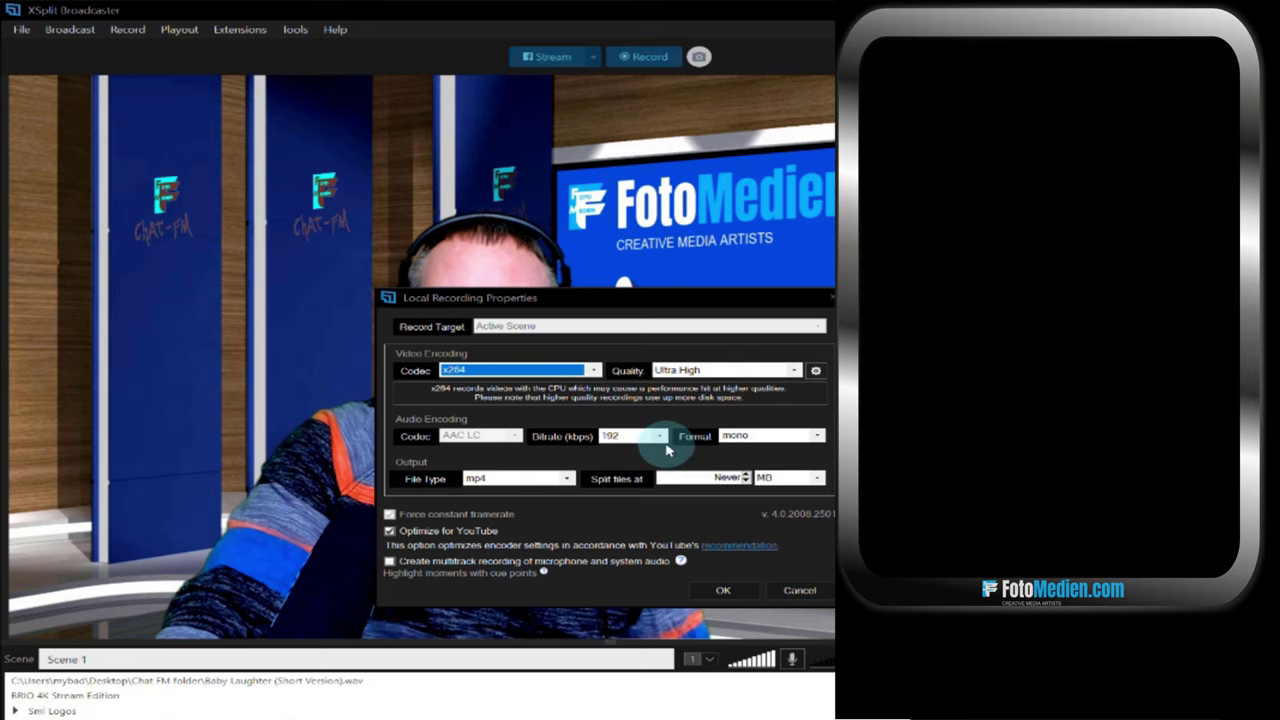
click(662, 437)
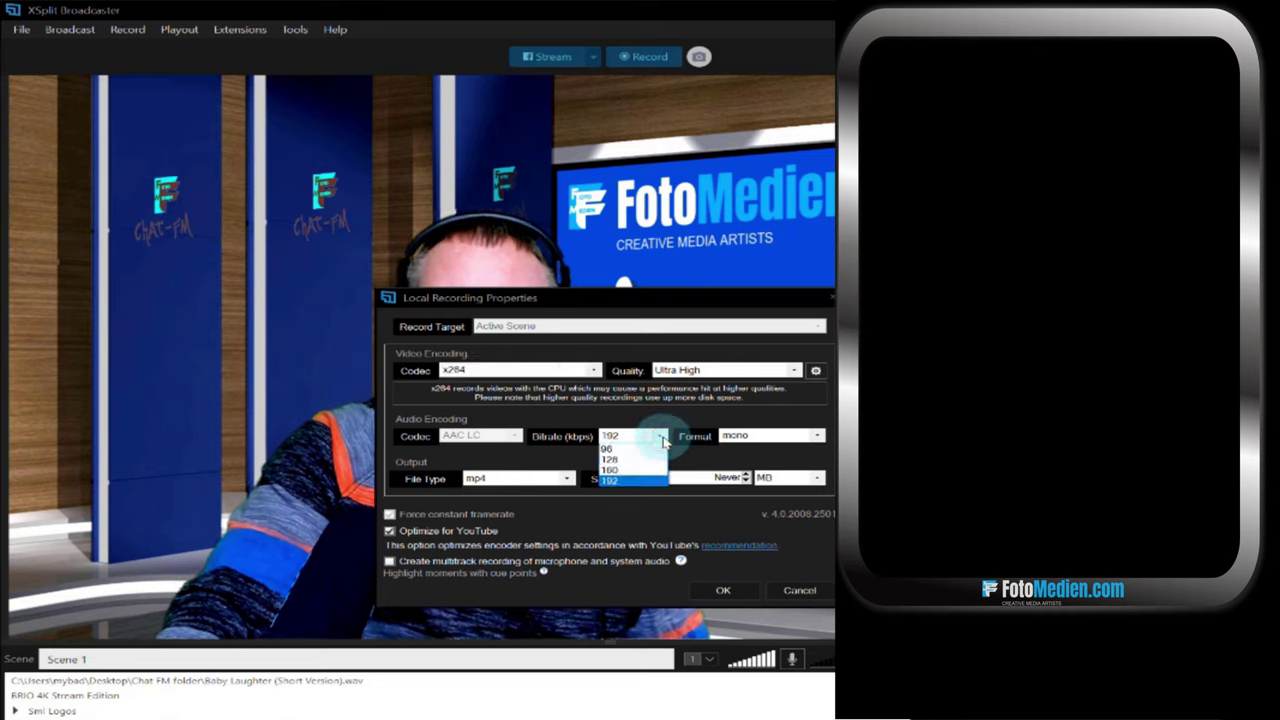
click(624, 484)
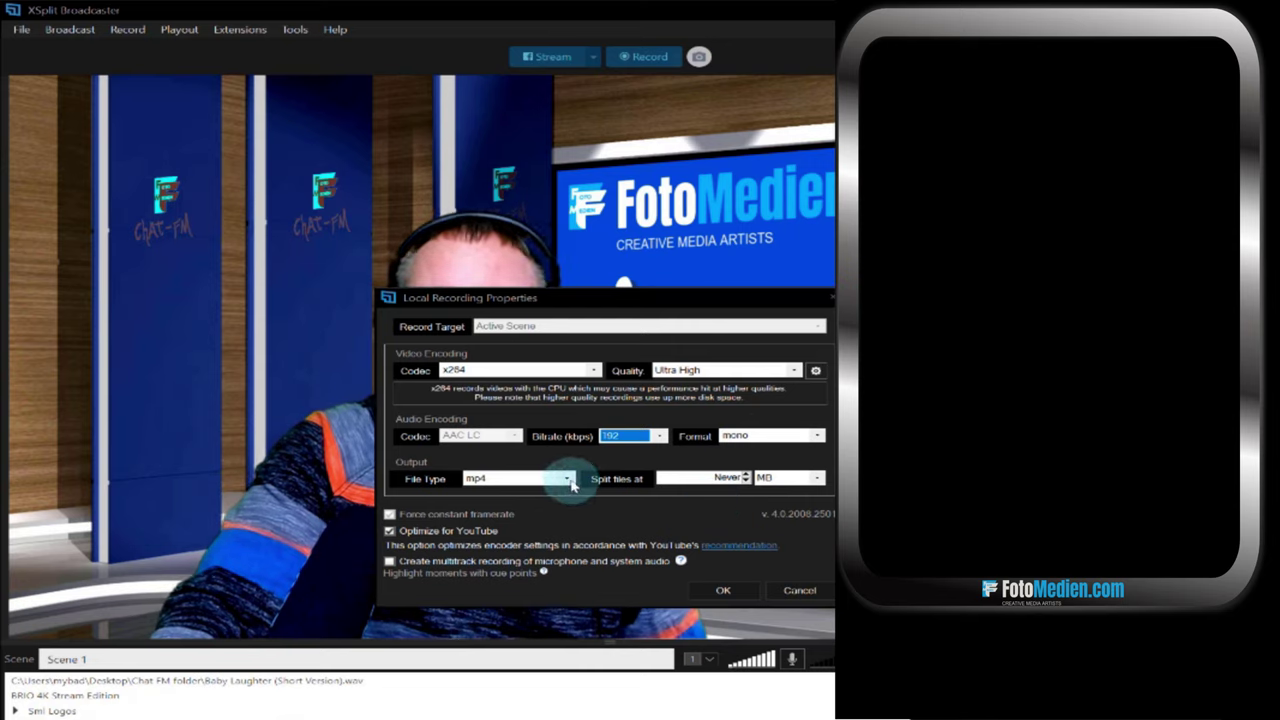
click(570, 483)
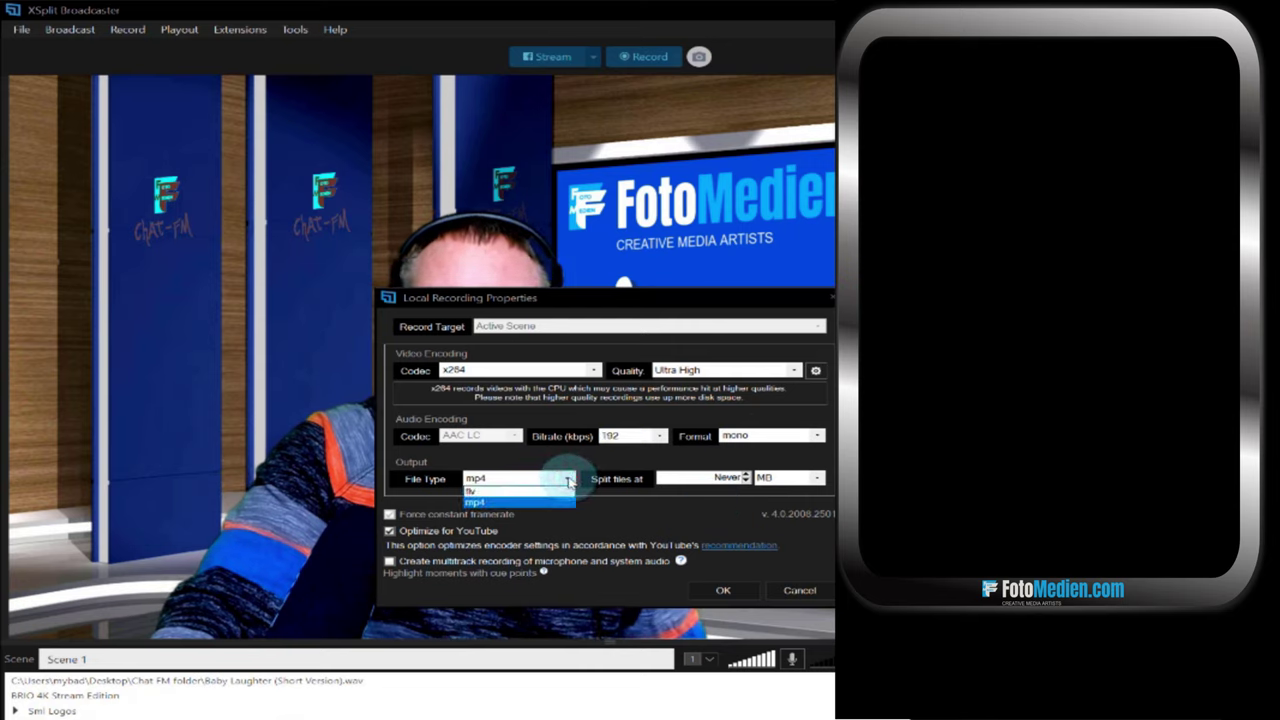
click(622, 516)
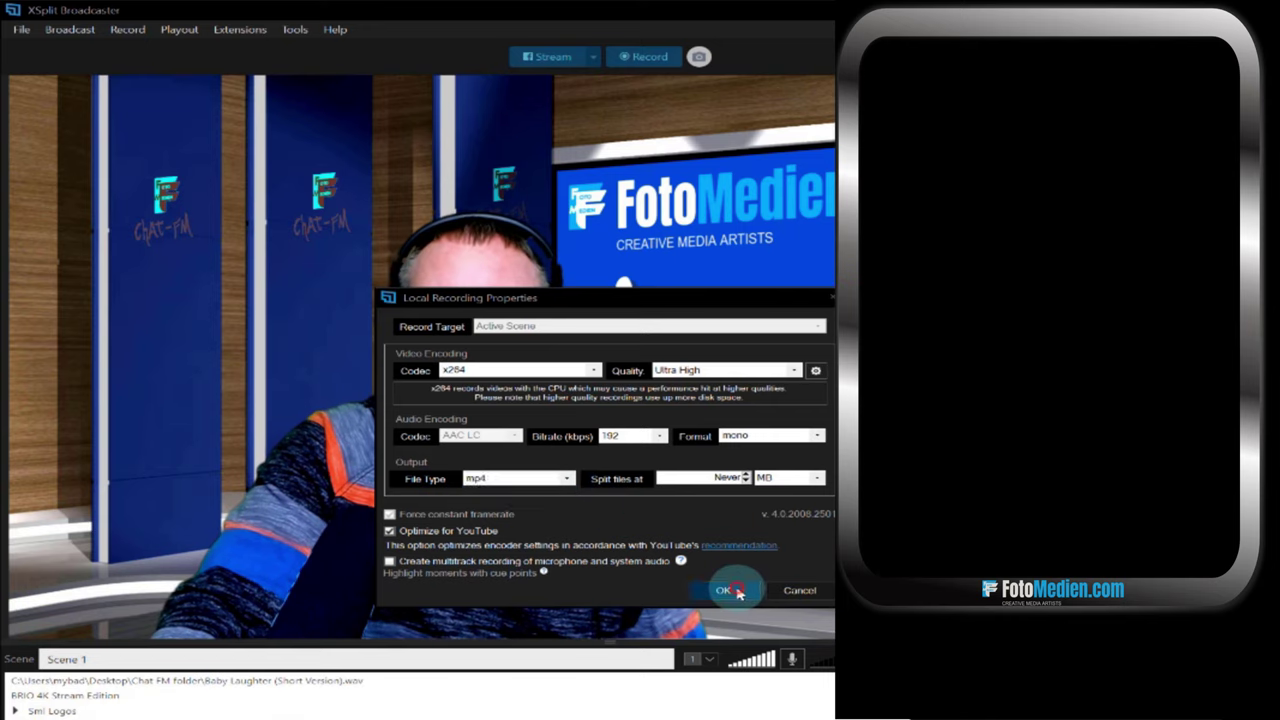
click(735, 591)
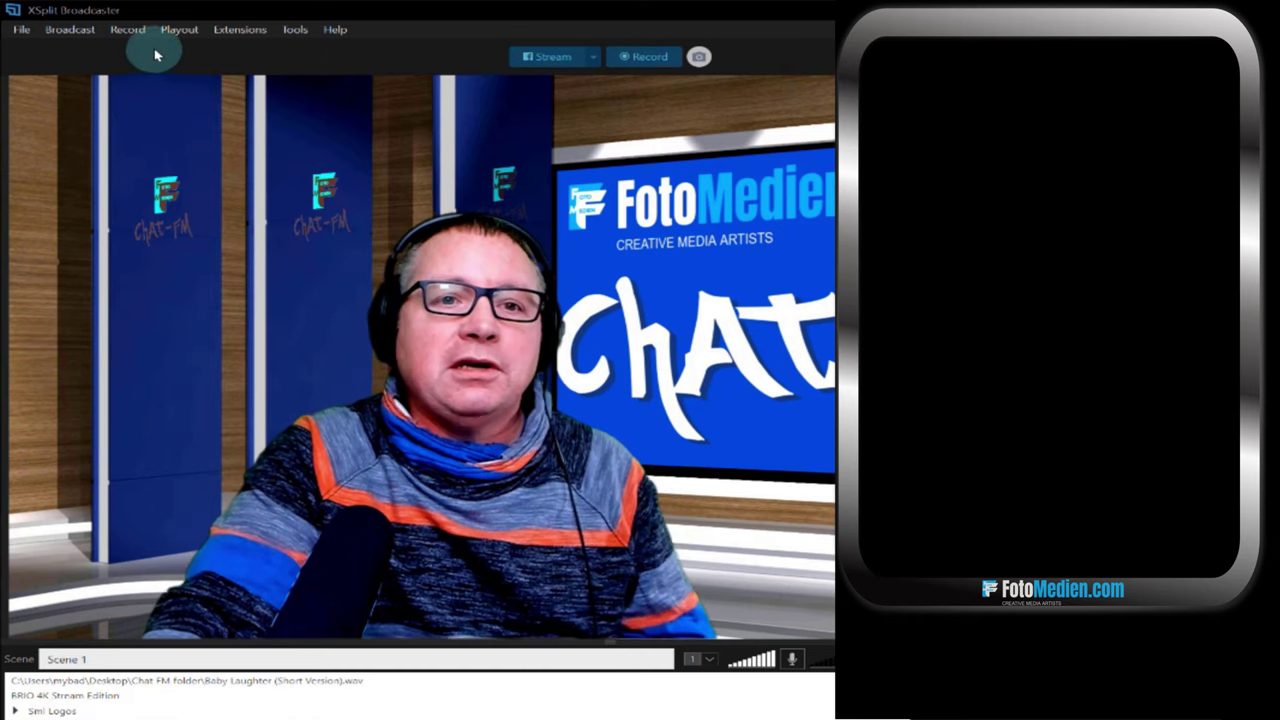
click(190, 31)
click(192, 32)
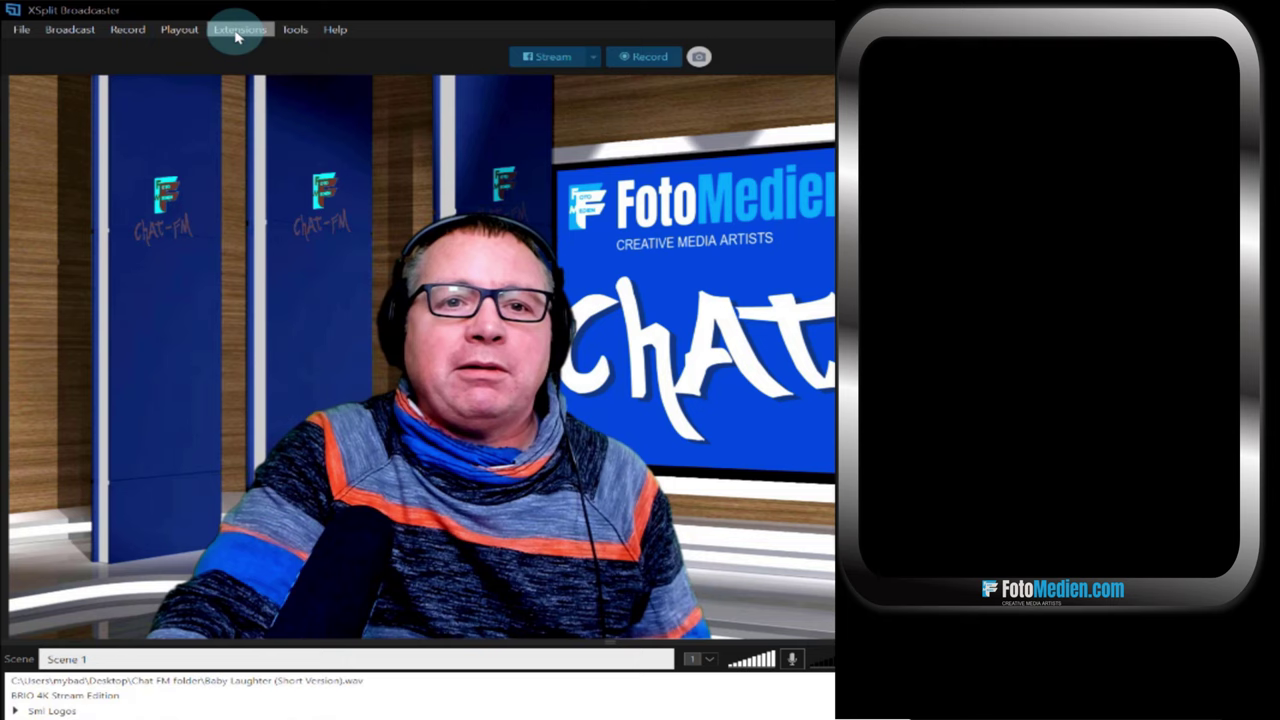
click(238, 31)
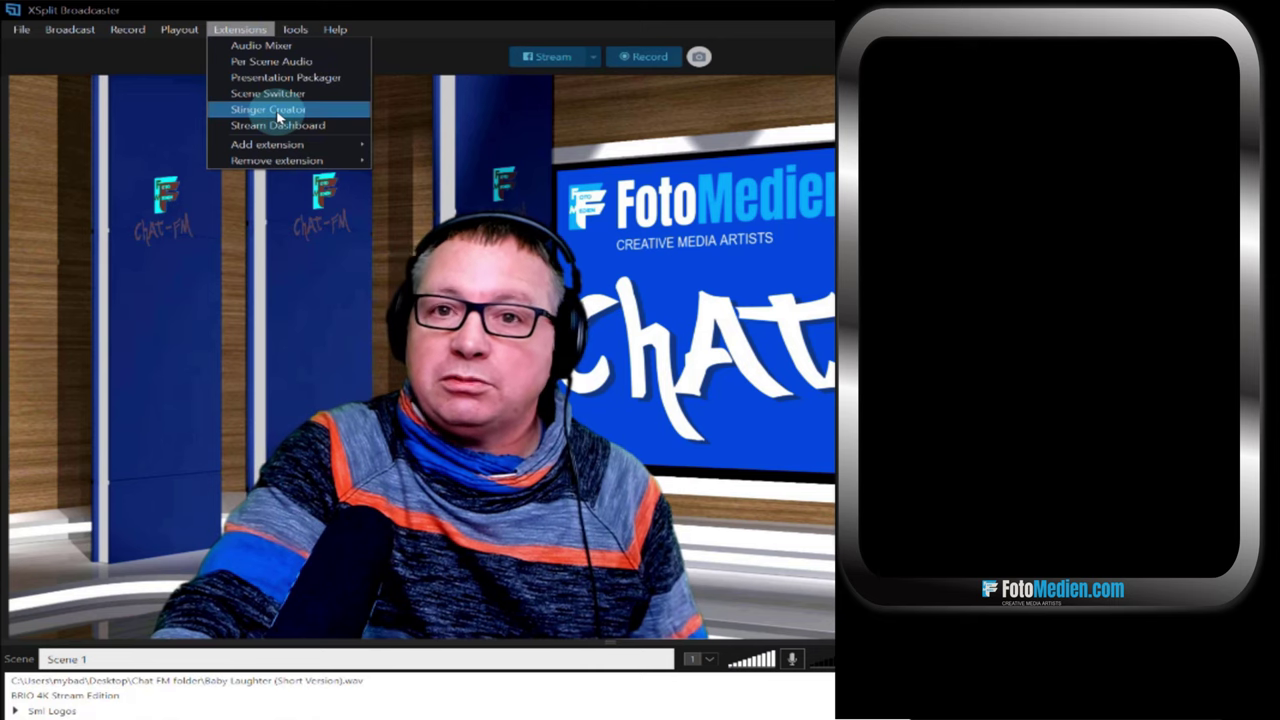
mouse_move(293, 30)
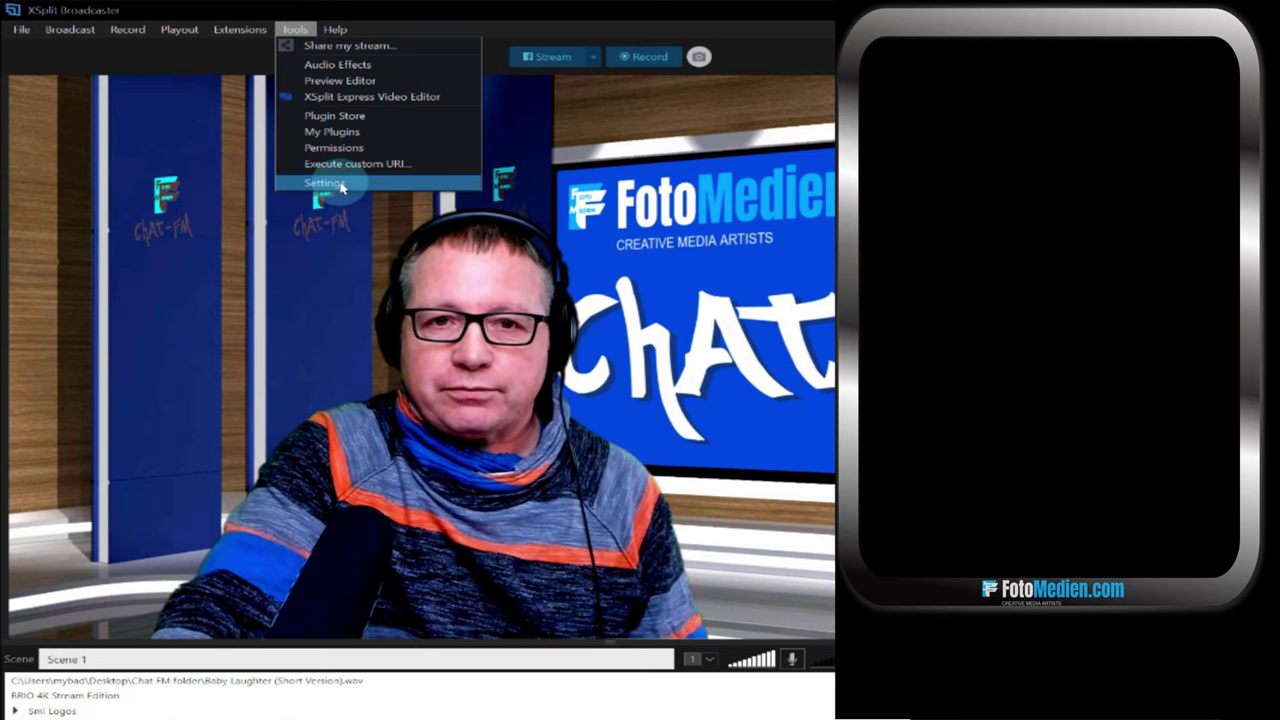
click(336, 31)
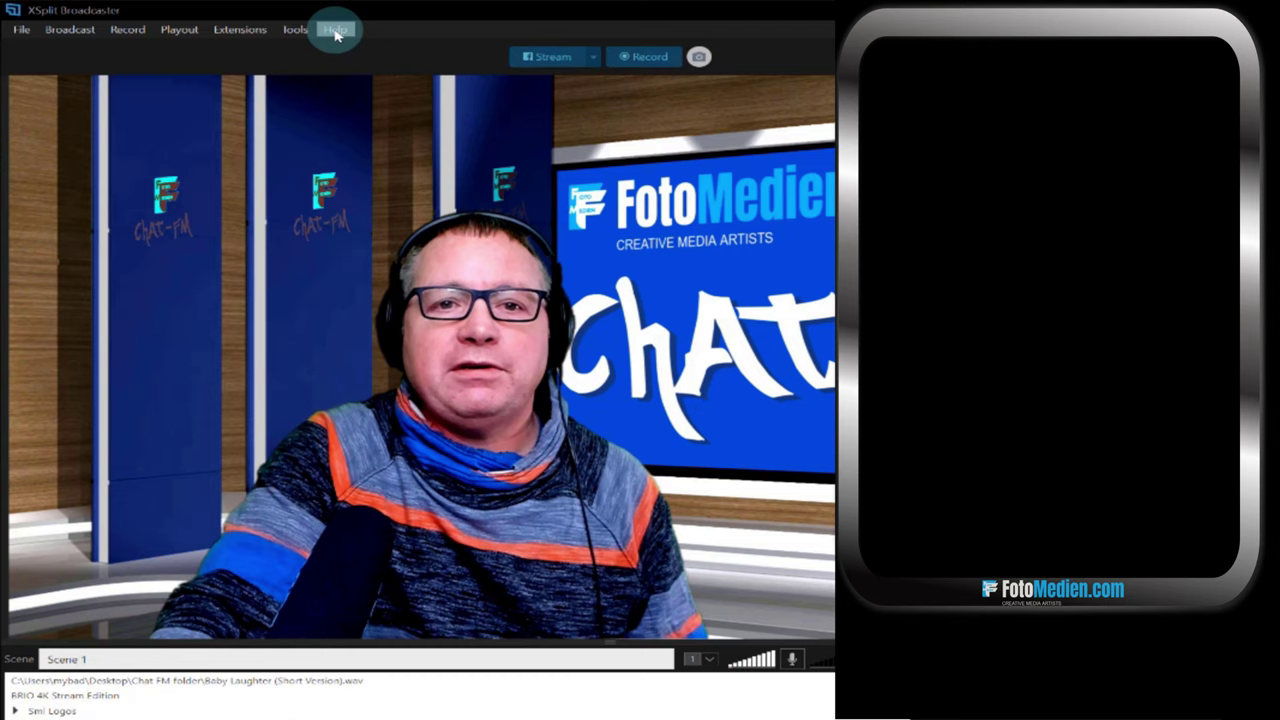
click(336, 31)
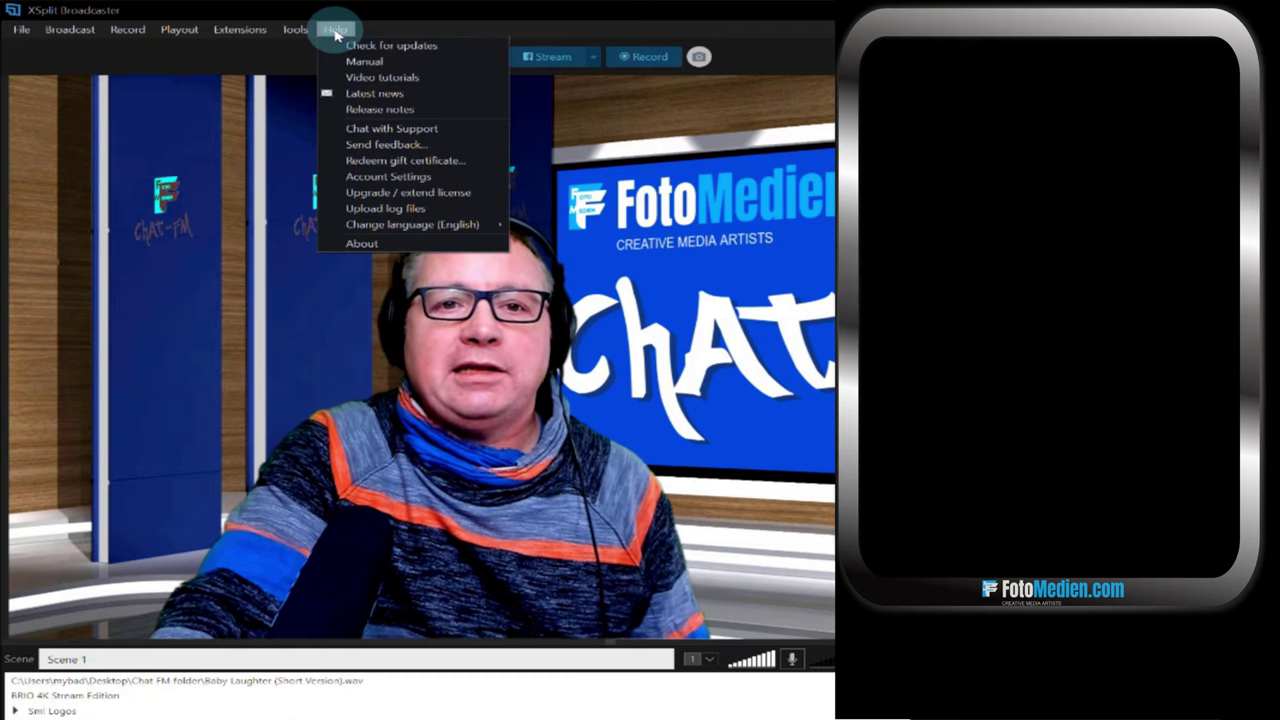
click(481, 31)
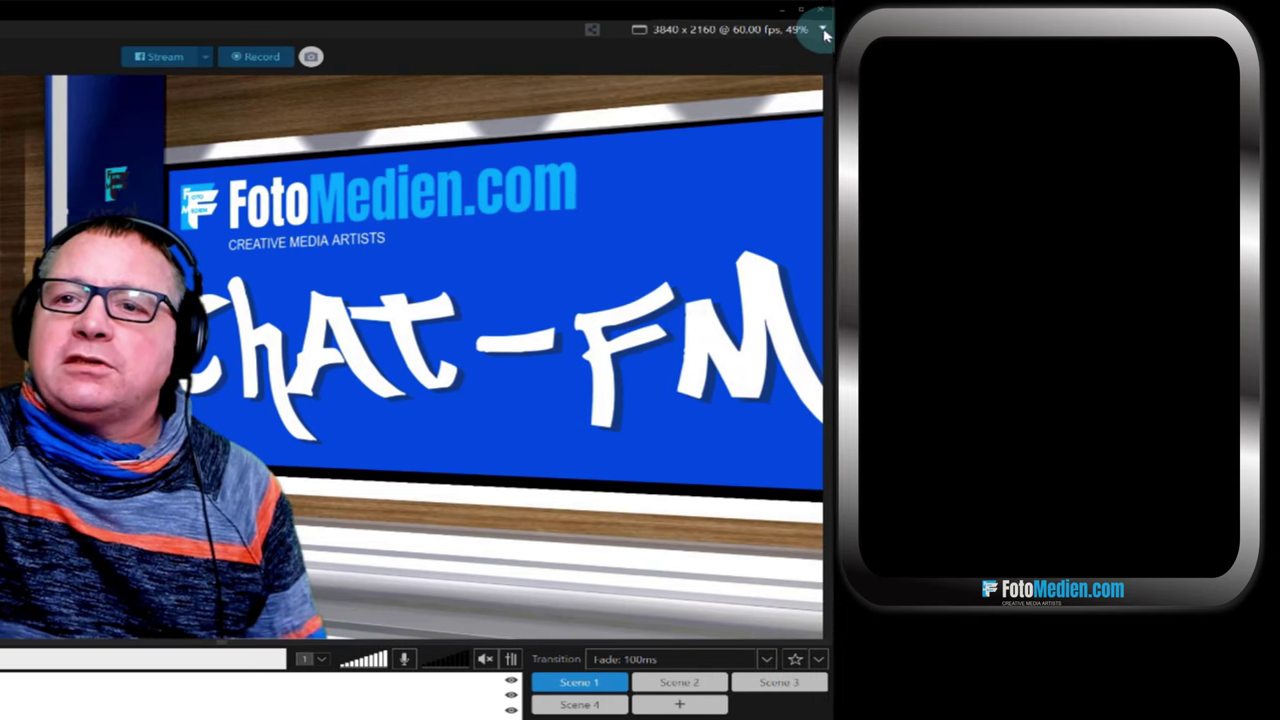
Switch the workspace to Split mode and remove the Baby Laughter source from Scene 1
click(823, 31)
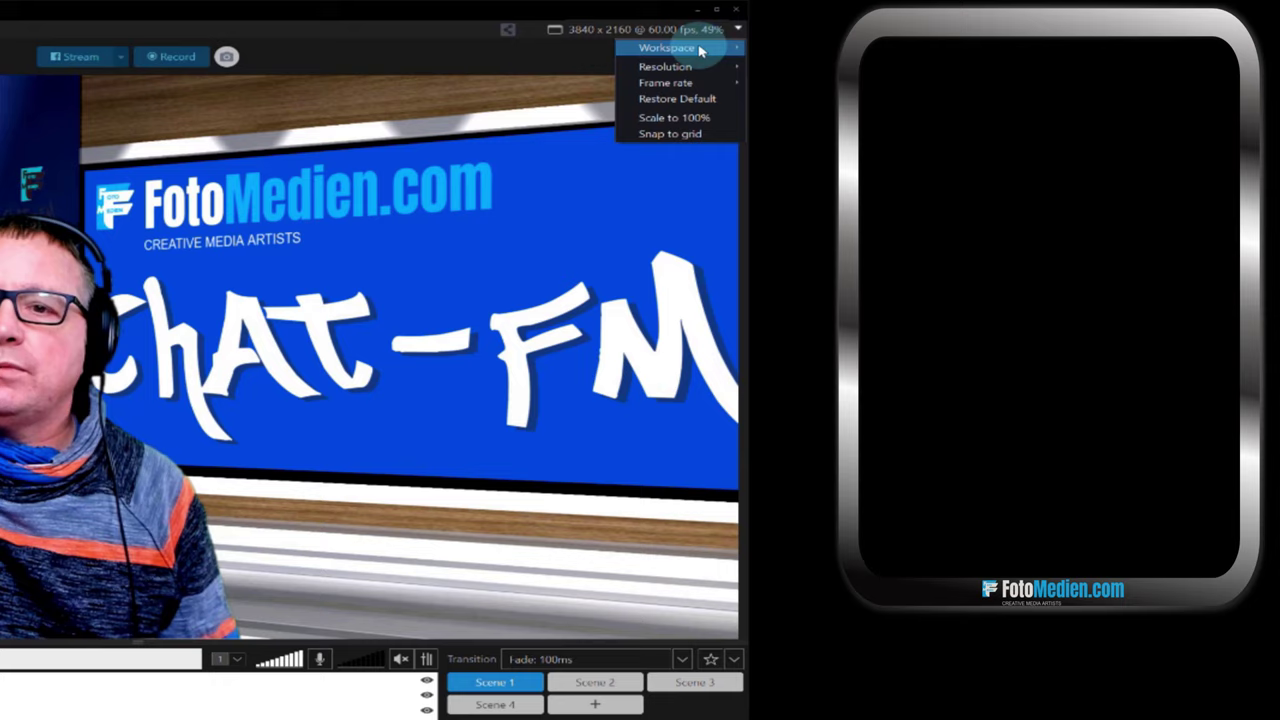
mouse_move(700, 50)
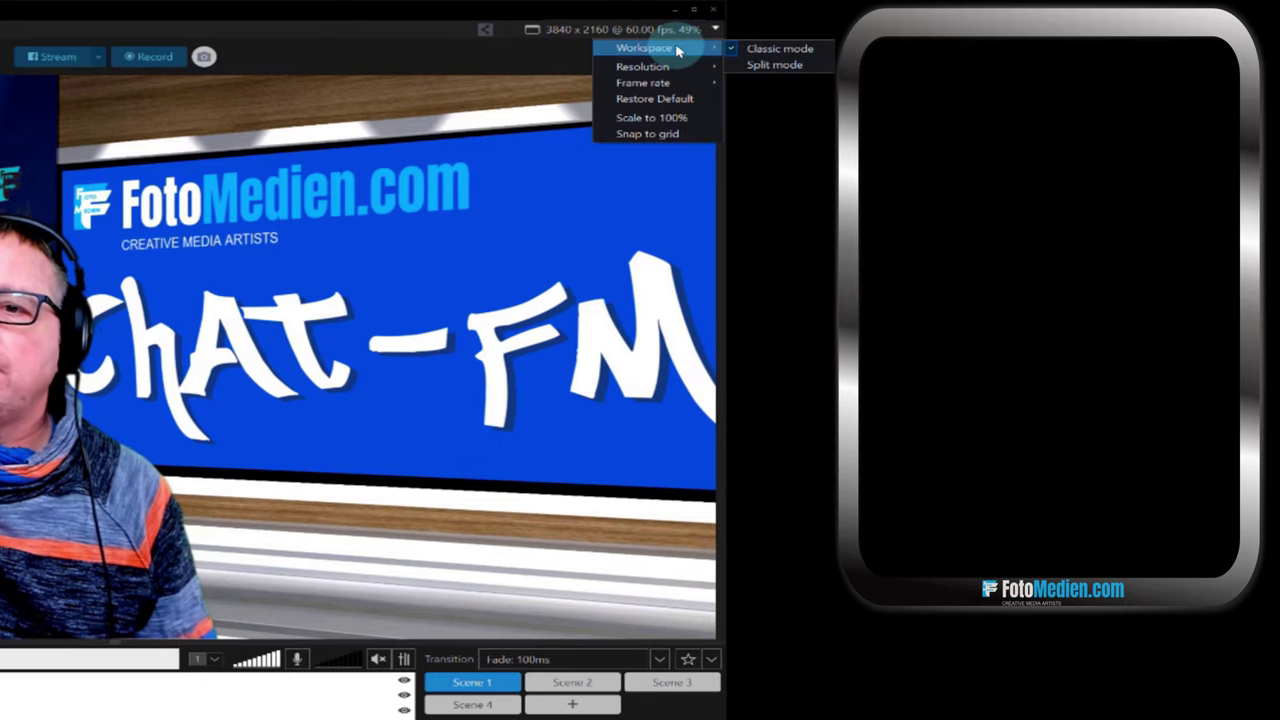
click(795, 65)
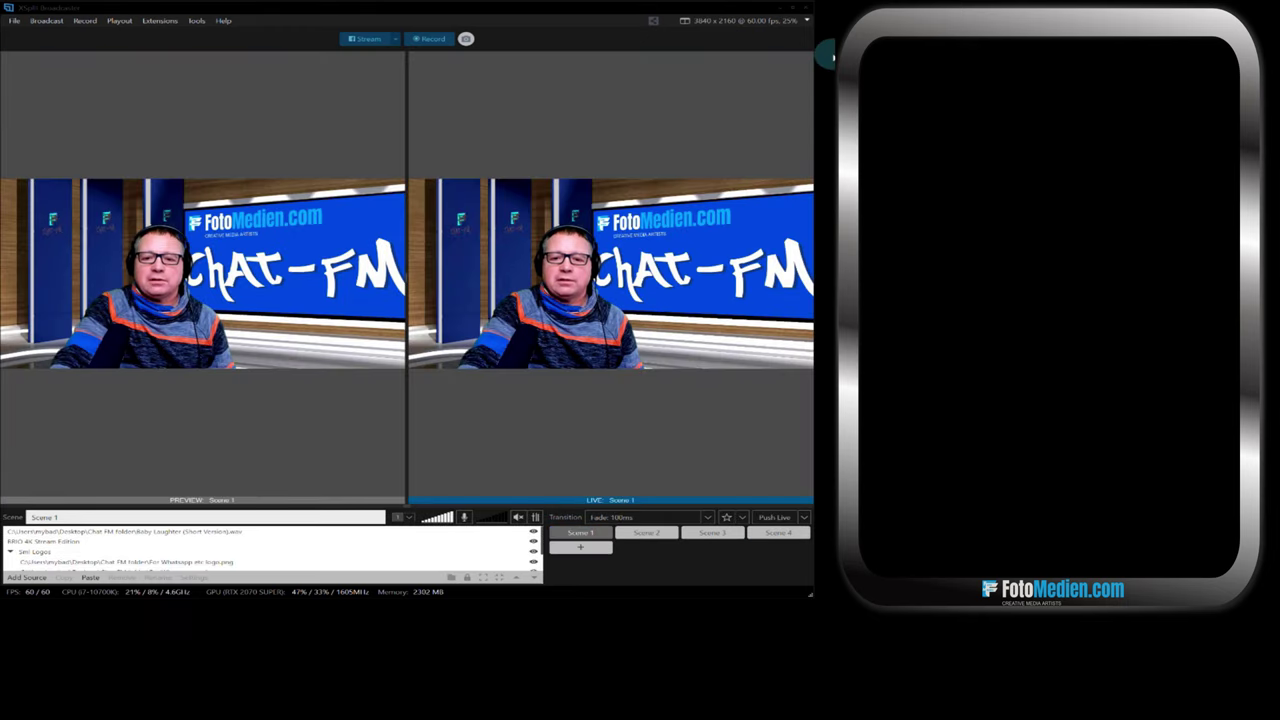
click(218, 532)
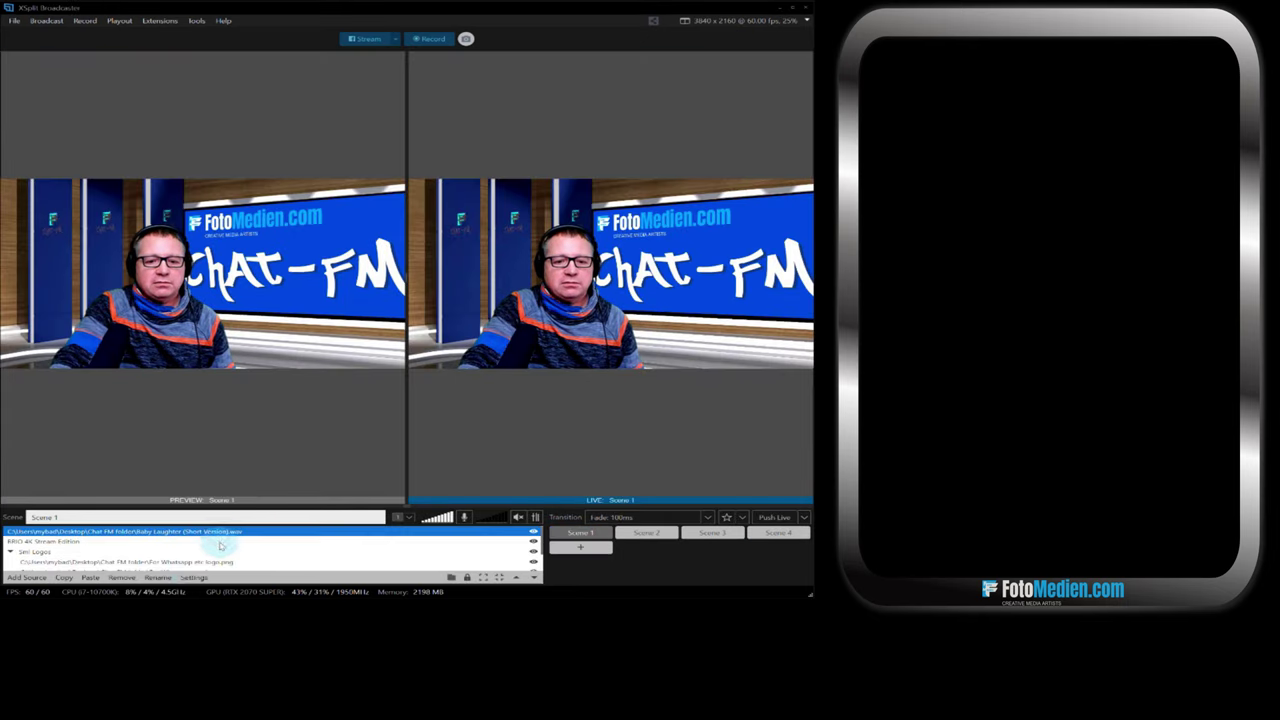
click(121, 577)
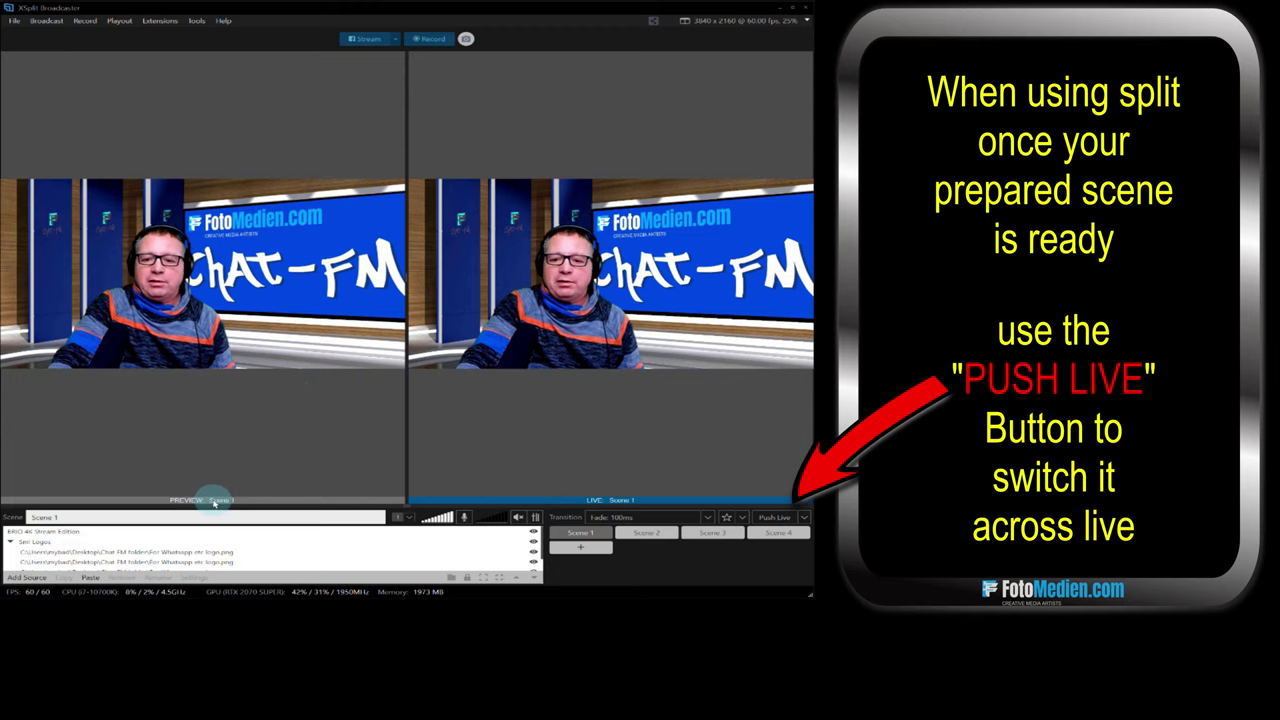
Preview Scene 2, return to Scene 1, and restore the Classic workspace layout
click(647, 536)
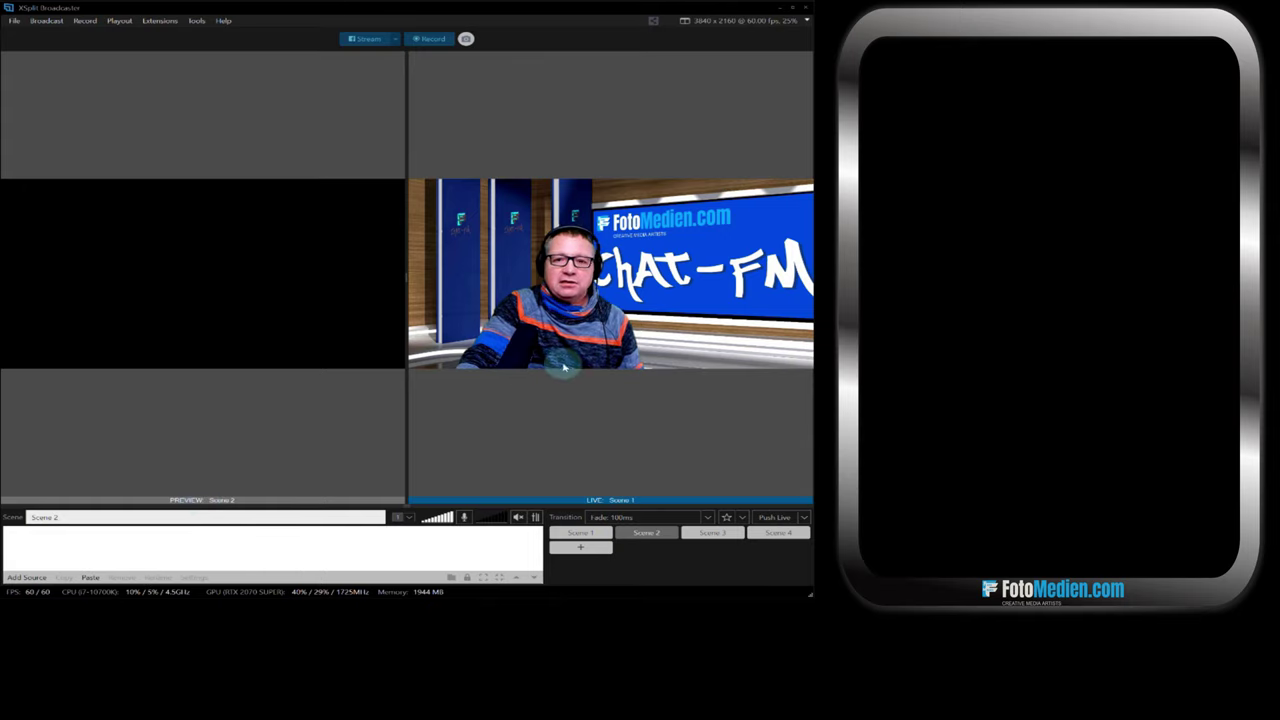
click(580, 538)
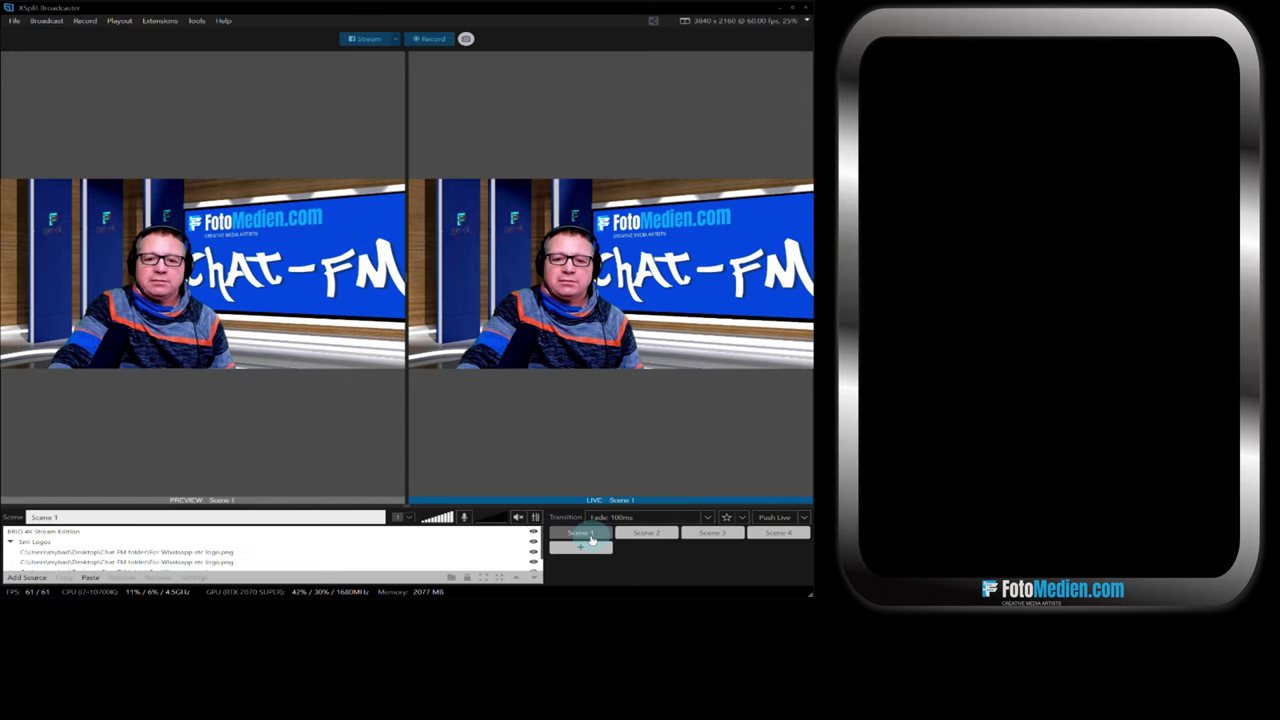
click(806, 20)
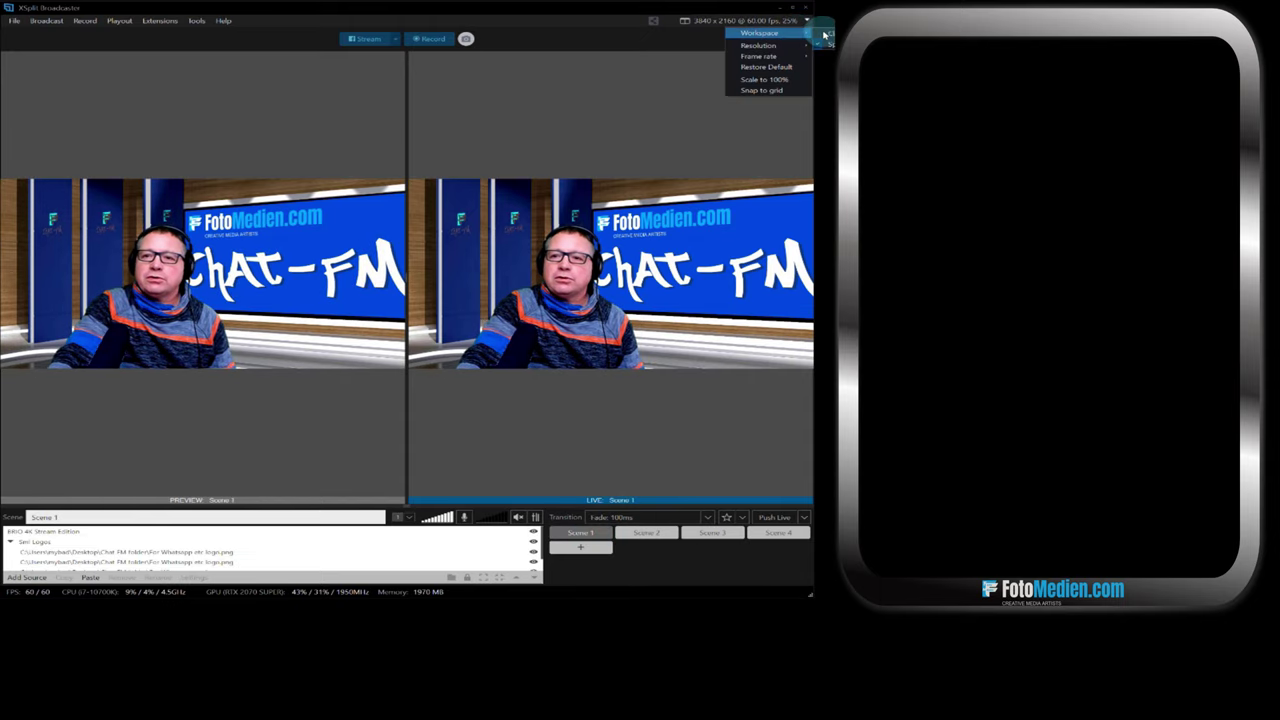
click(825, 34)
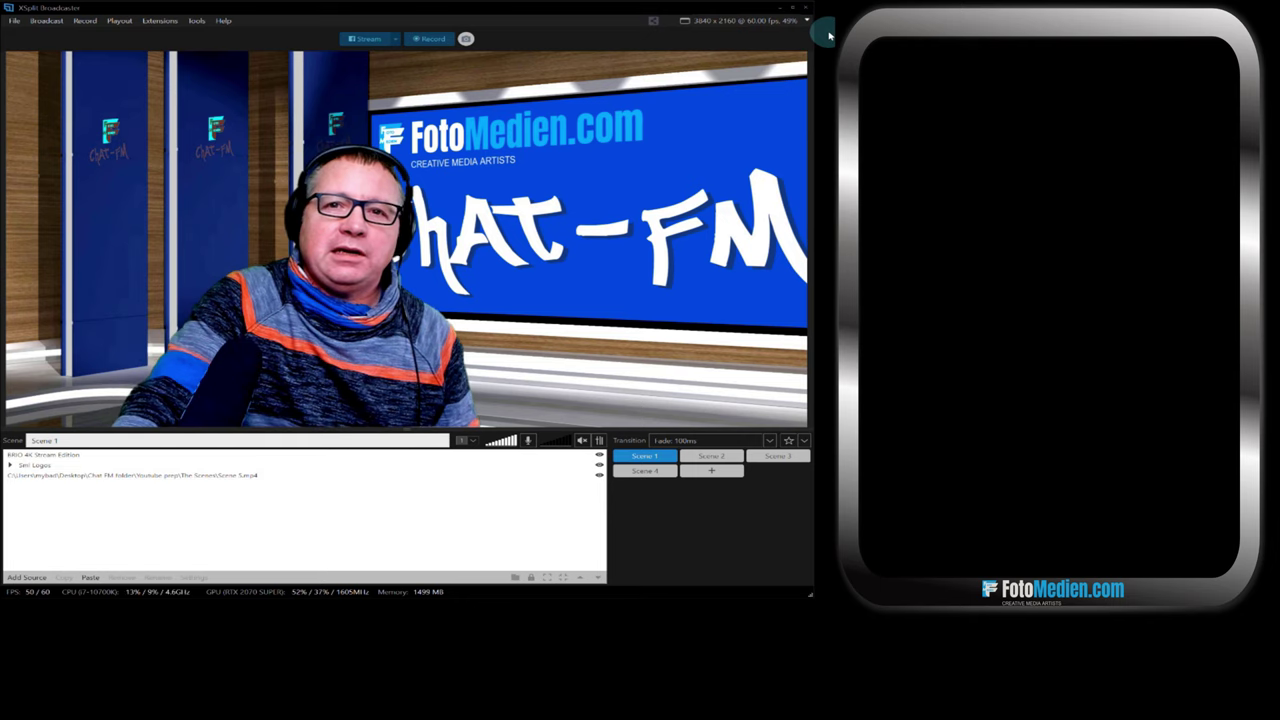
click(766, 65)
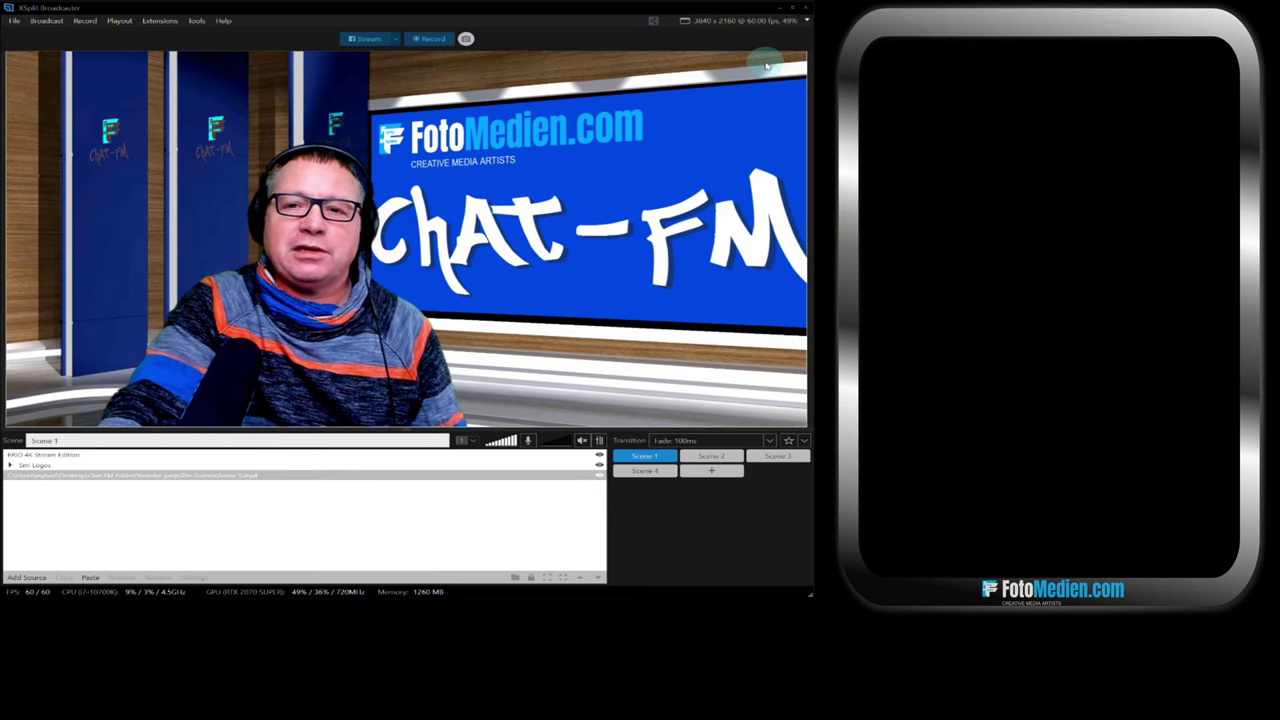
click(671, 49)
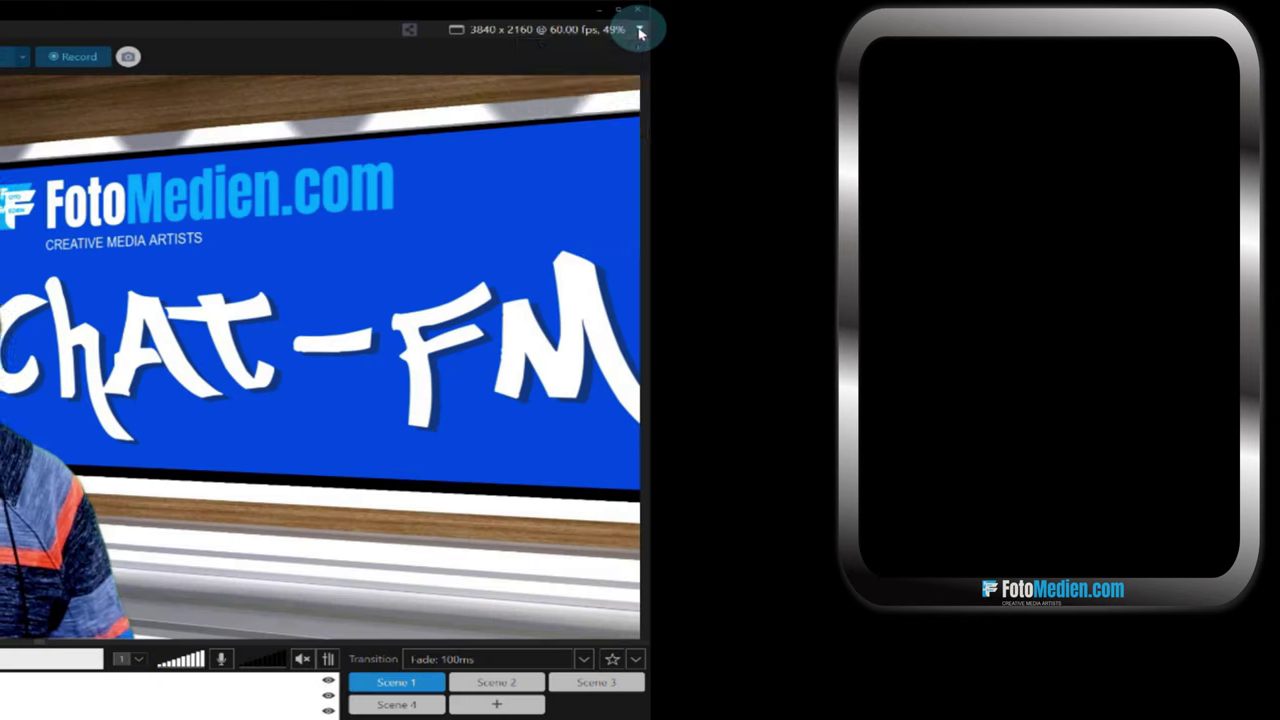
click(806, 19)
mouse_move(591, 66)
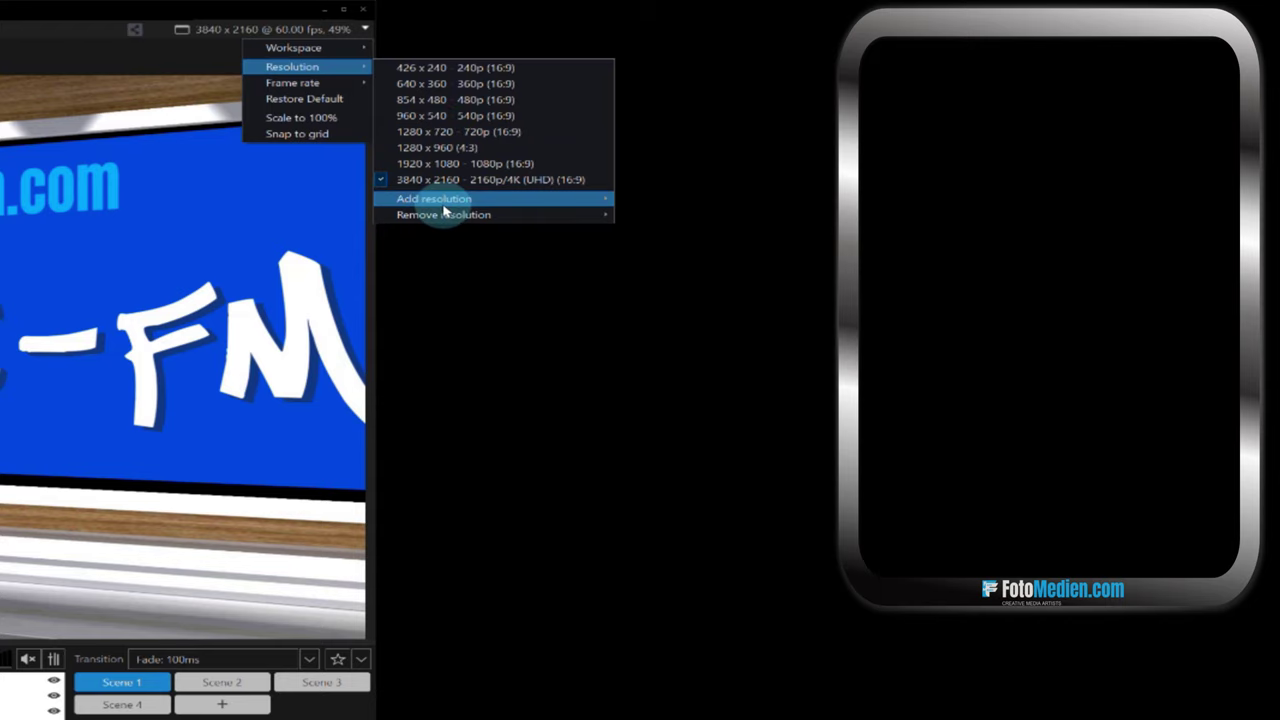
mouse_move(445, 209)
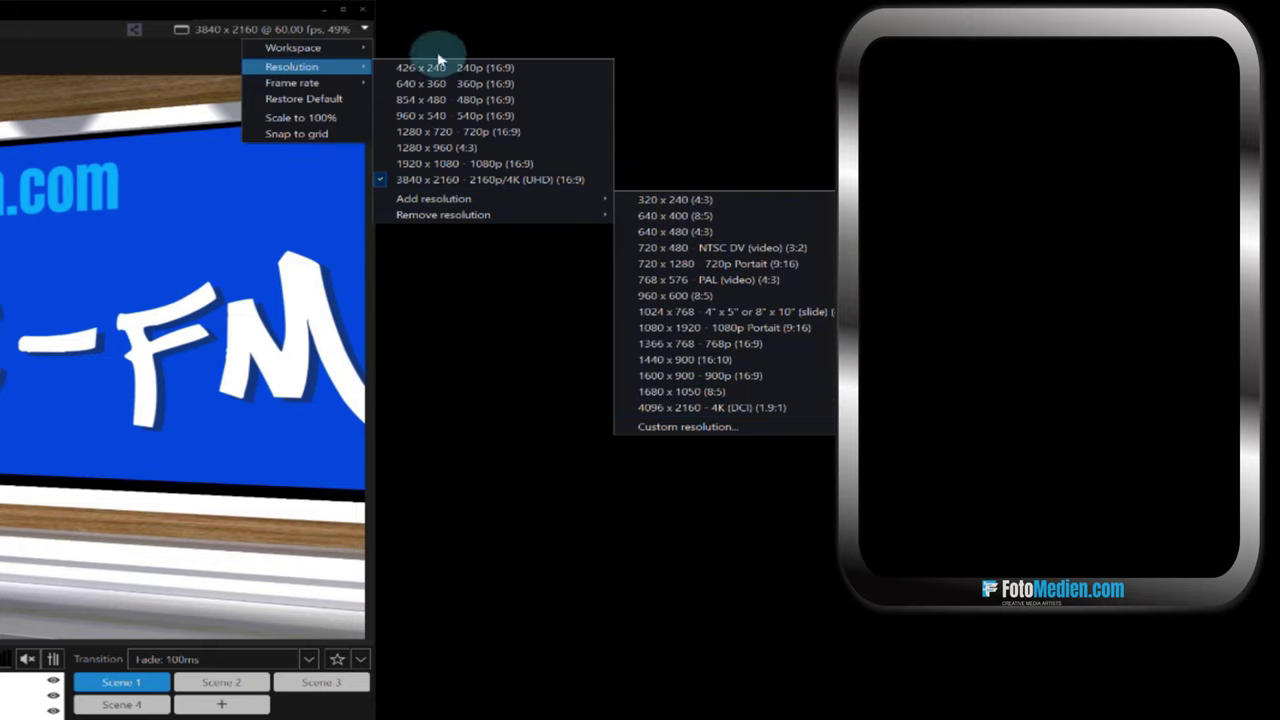
mouse_move(314, 86)
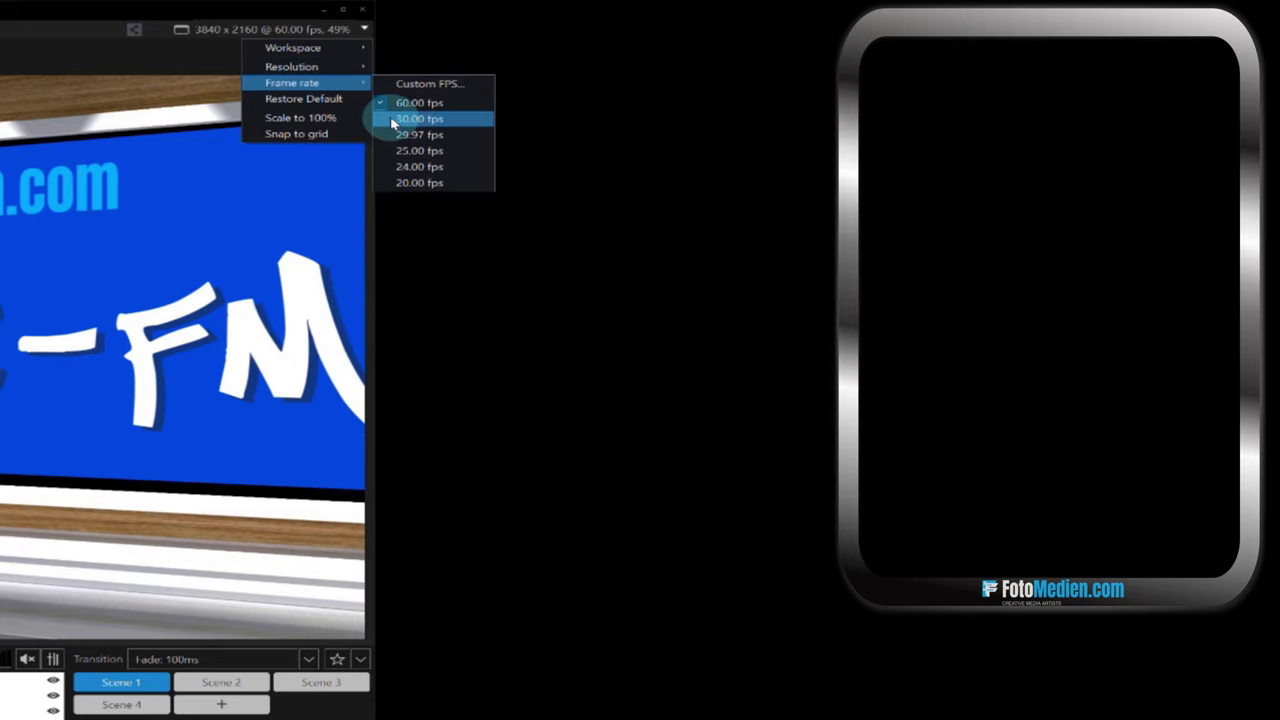
click(68, 63)
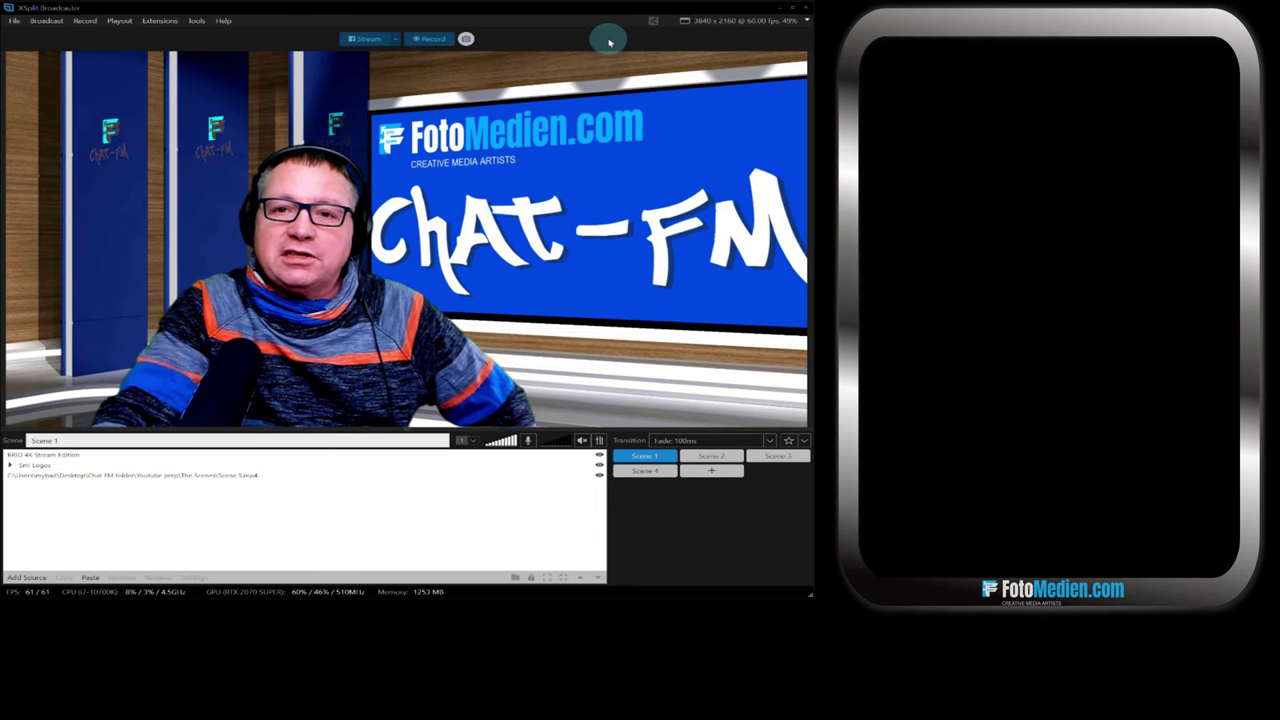
click(423, 331)
click(423, 331)
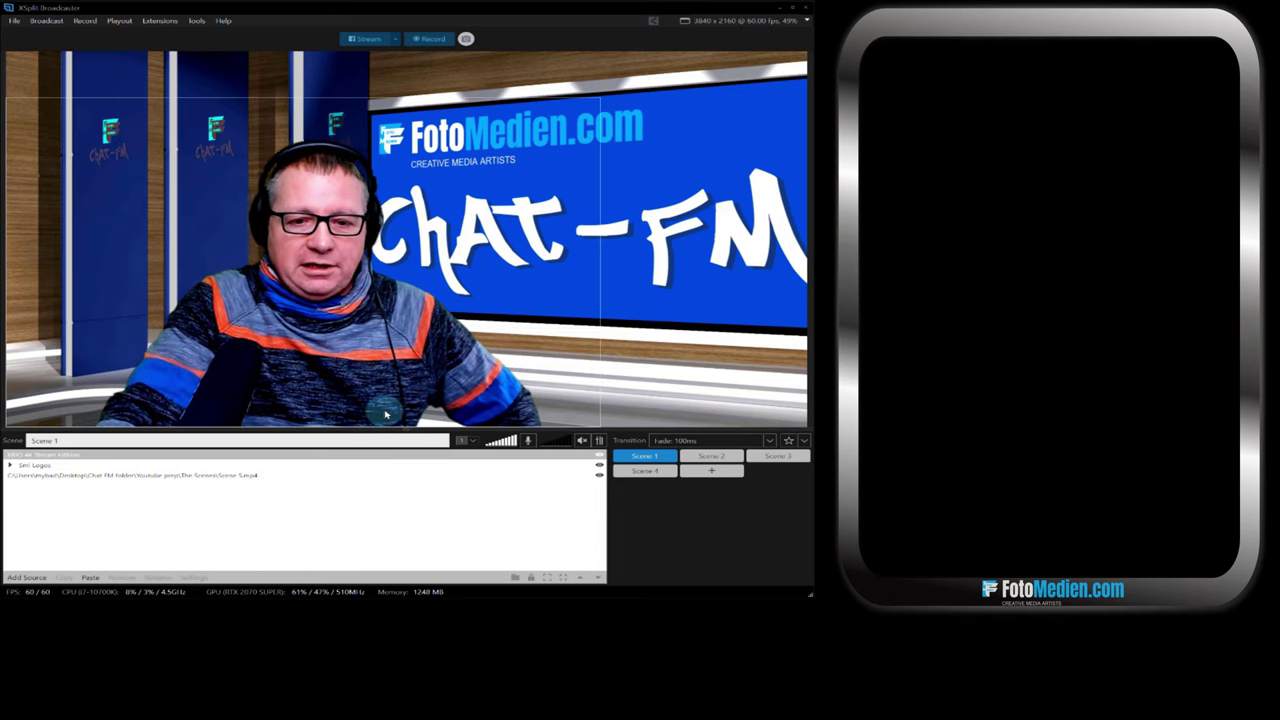
click(254, 491)
click(359, 283)
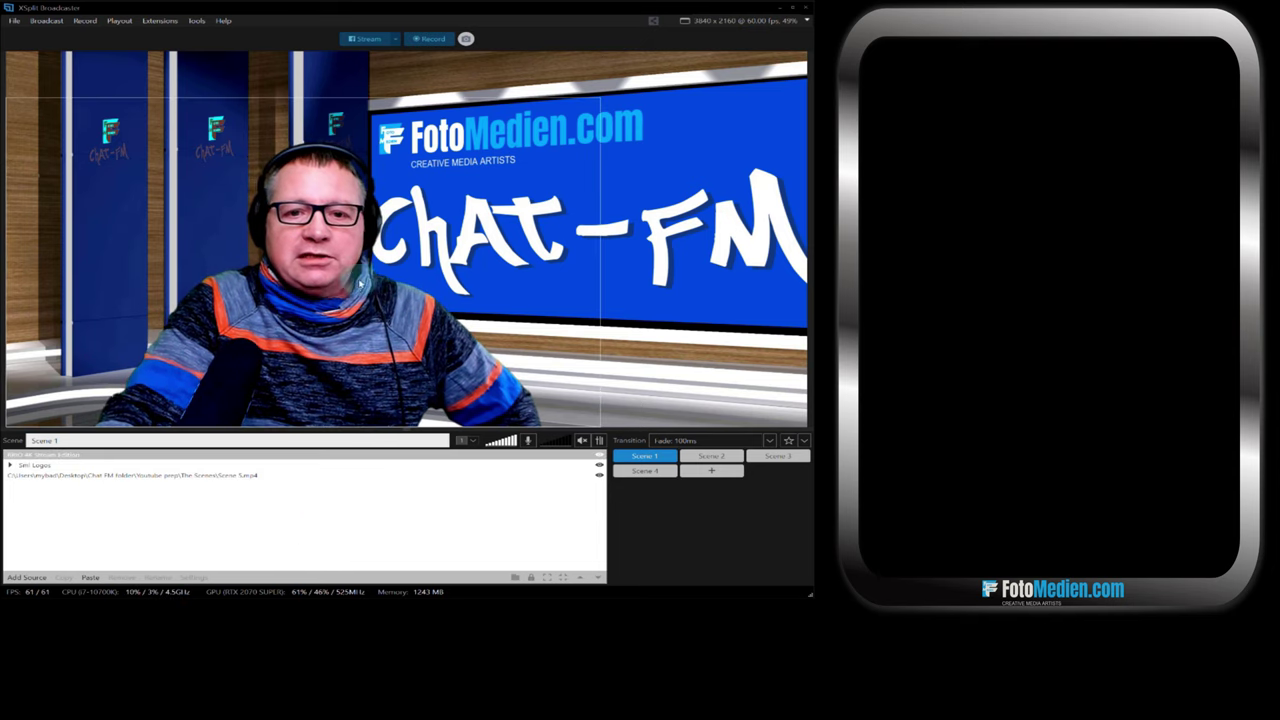
click(356, 485)
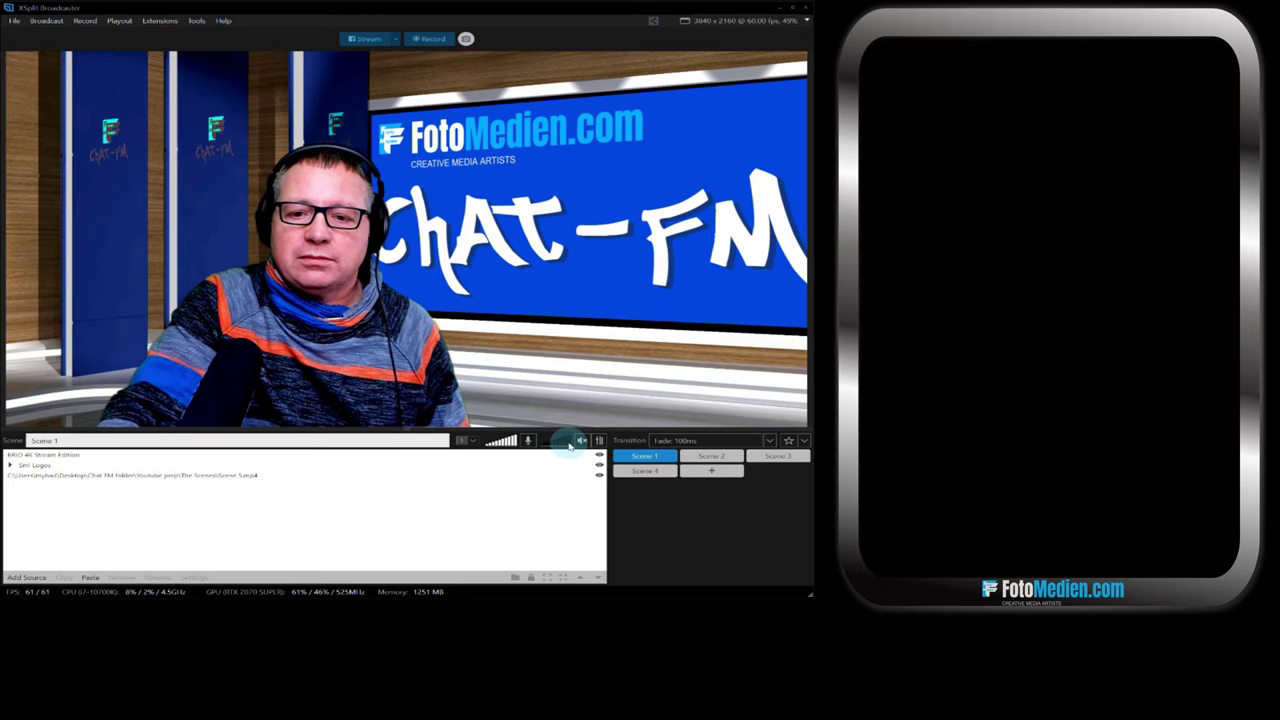
mouse_move(569, 446)
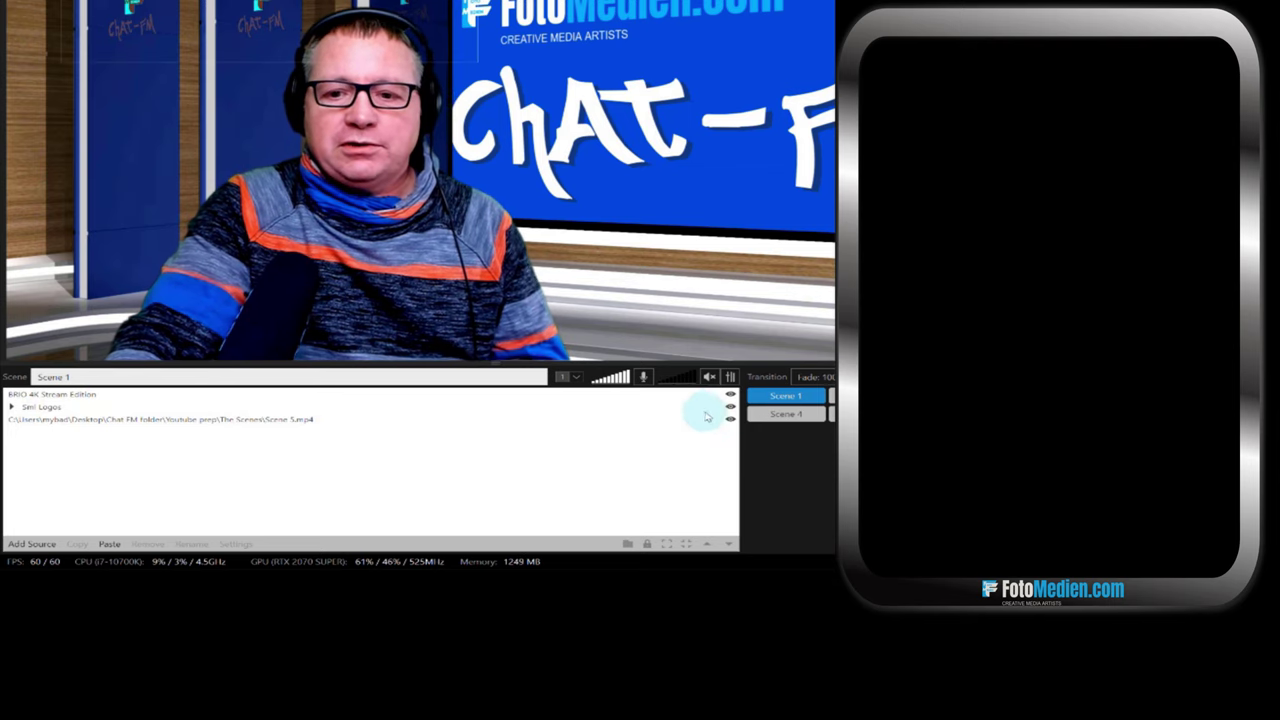
click(730, 421)
click(730, 421)
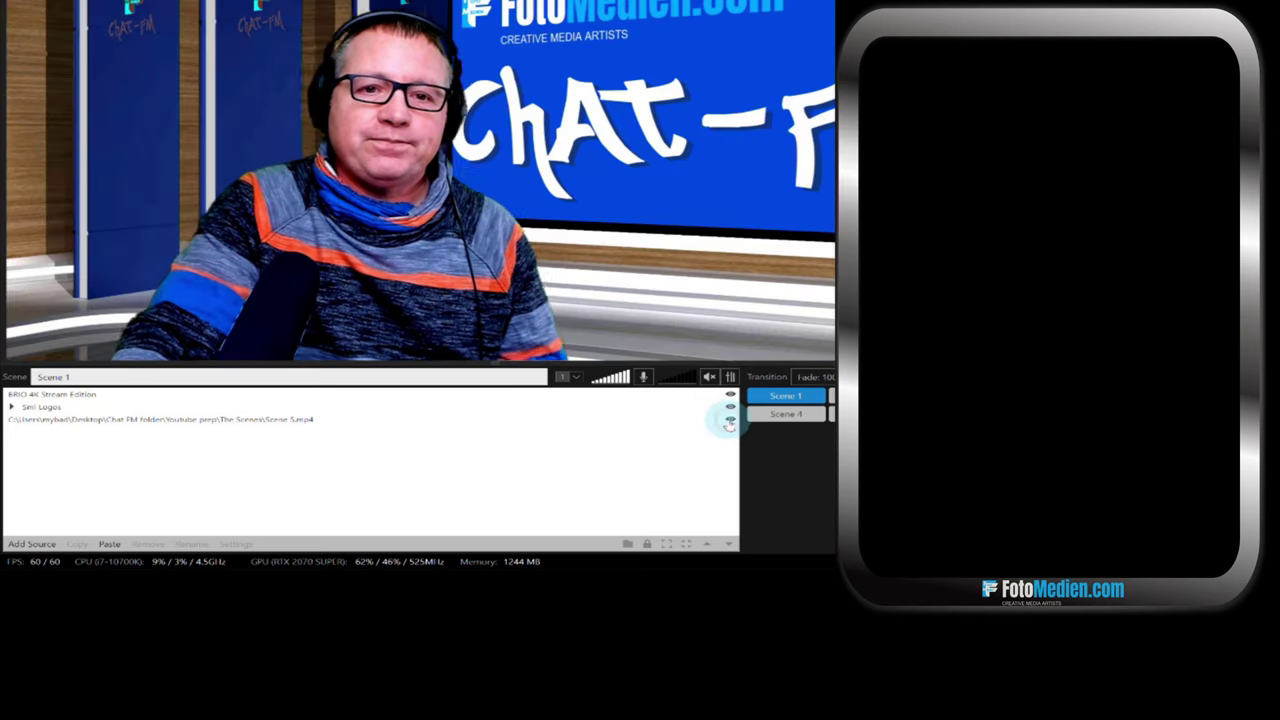
click(731, 405)
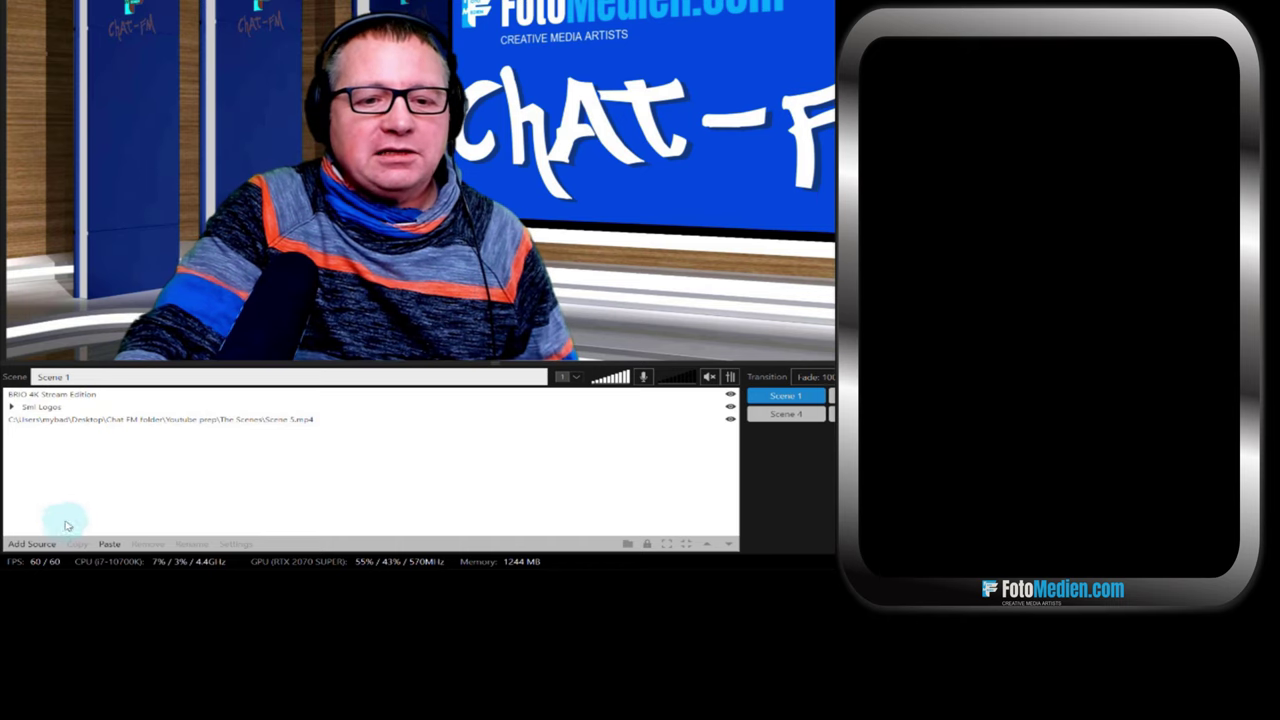
click(53, 420)
click(32, 545)
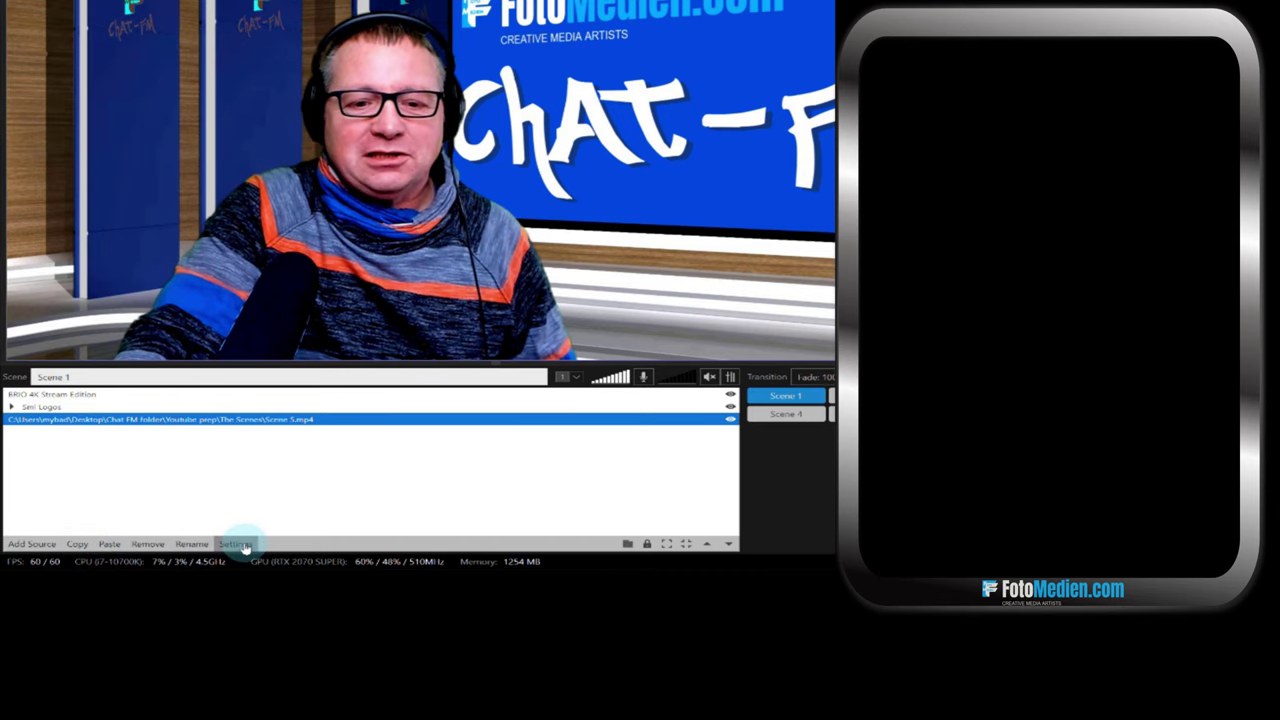
Browse the Add Source types: Screen capture, Monitor Capture, Window Capture, Game capture and Media file
click(38, 546)
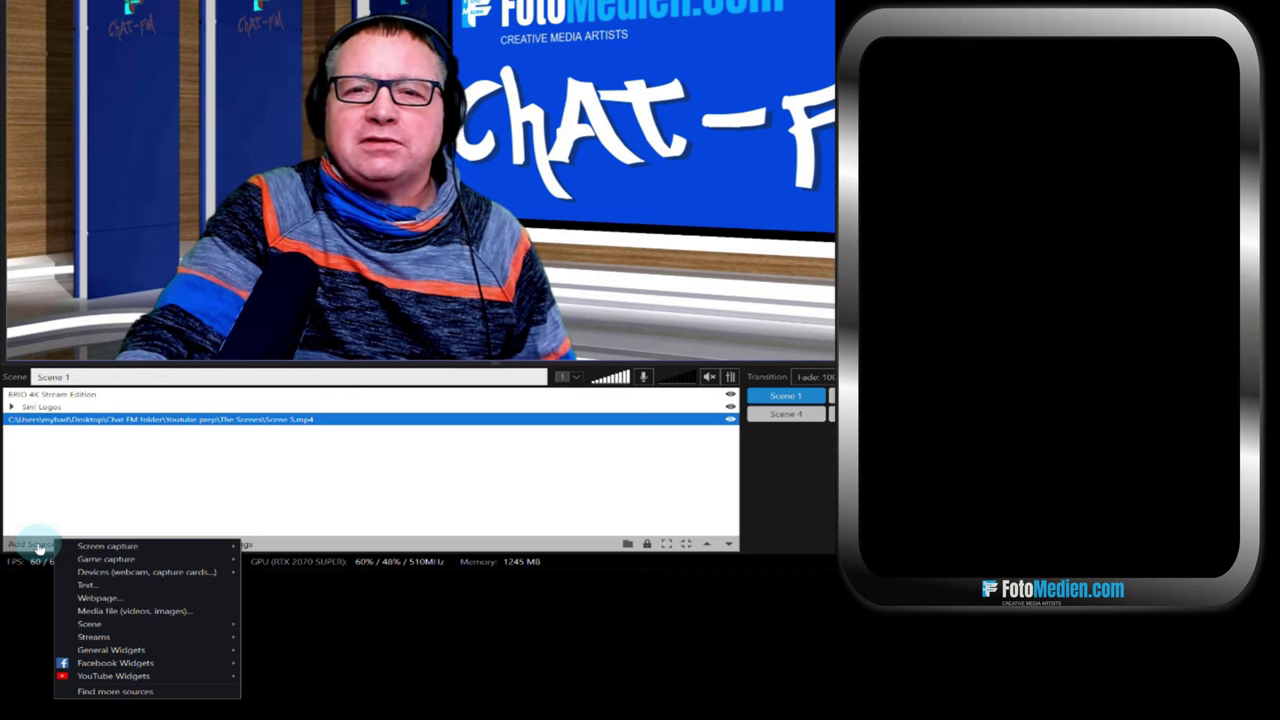
mouse_move(100, 546)
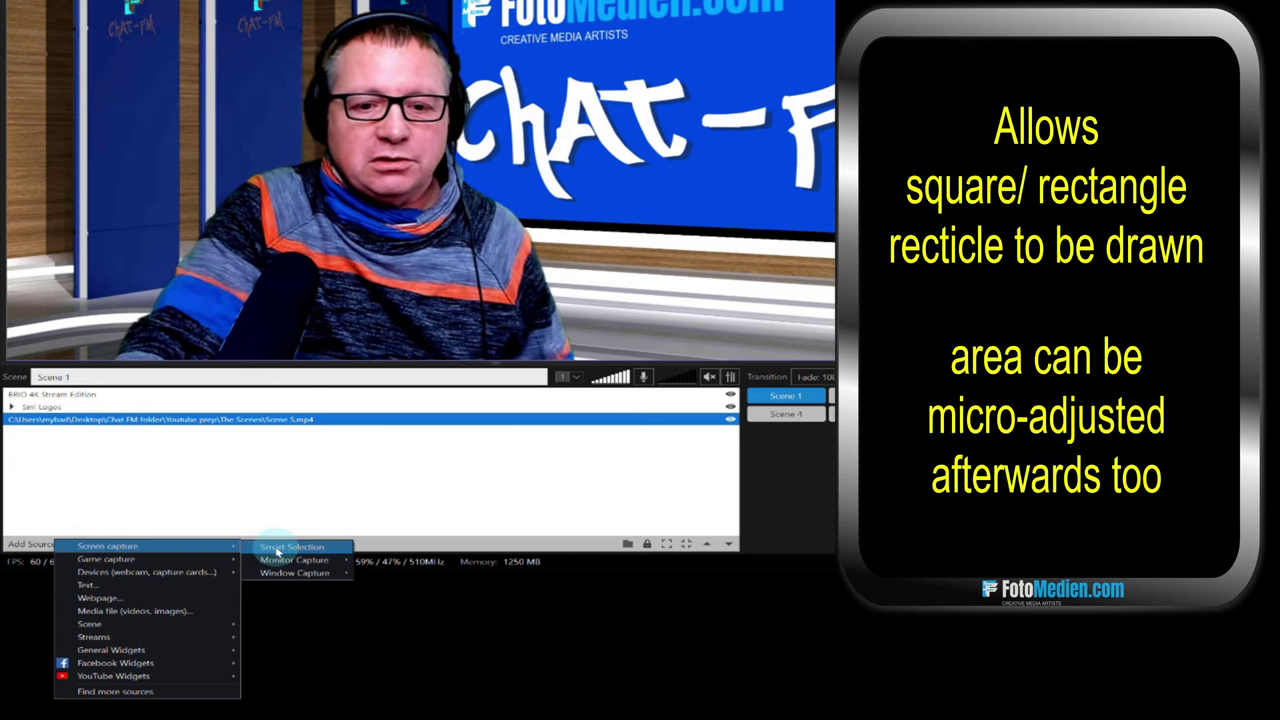
mouse_move(295, 561)
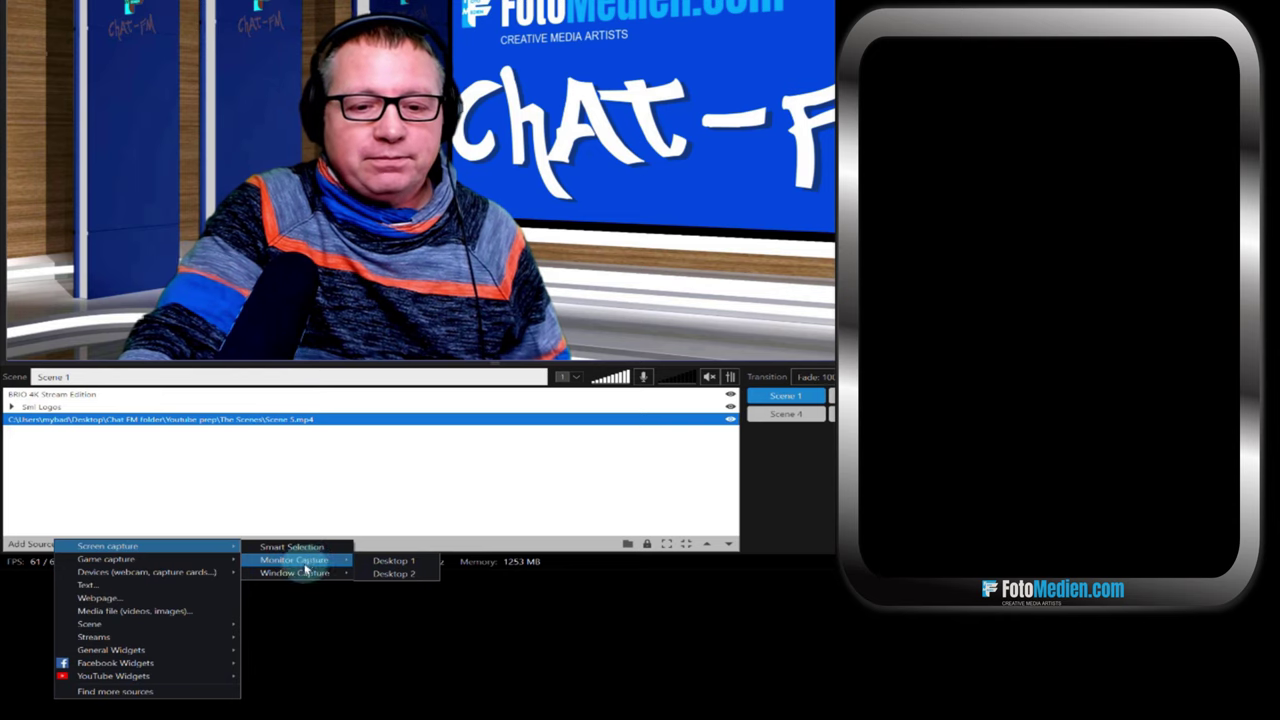
mouse_move(298, 575)
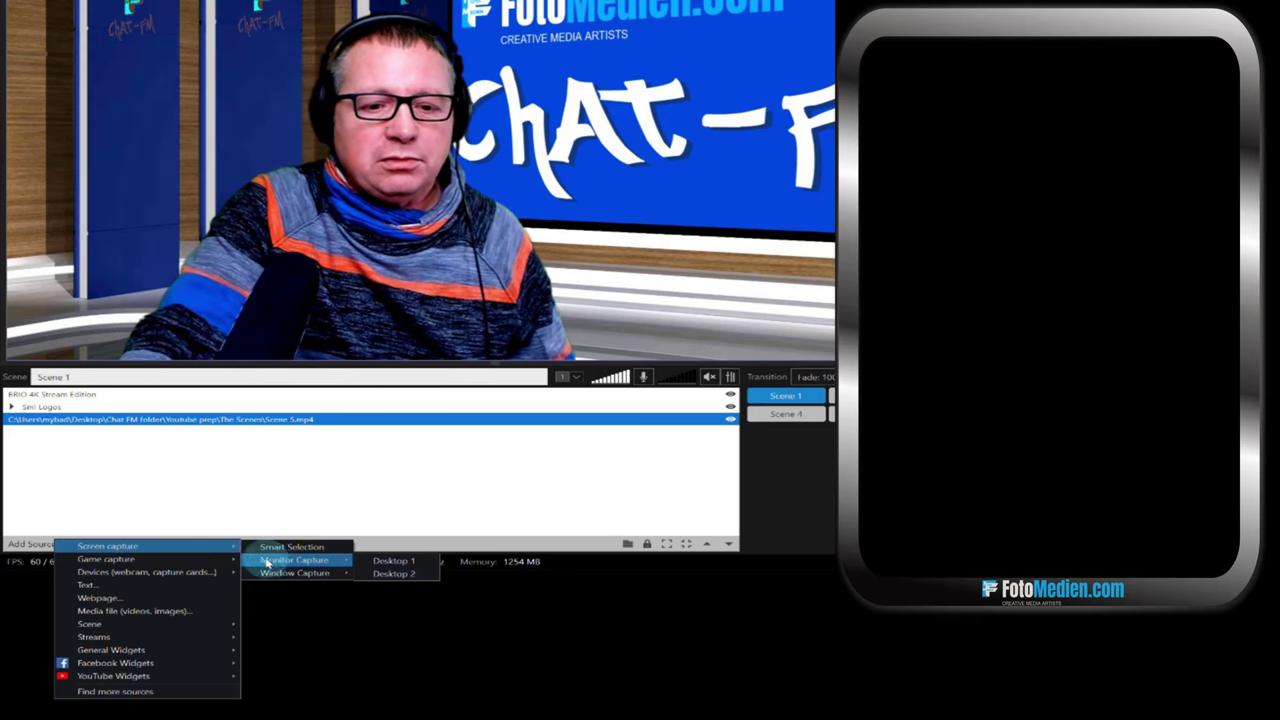
mouse_move(209, 562)
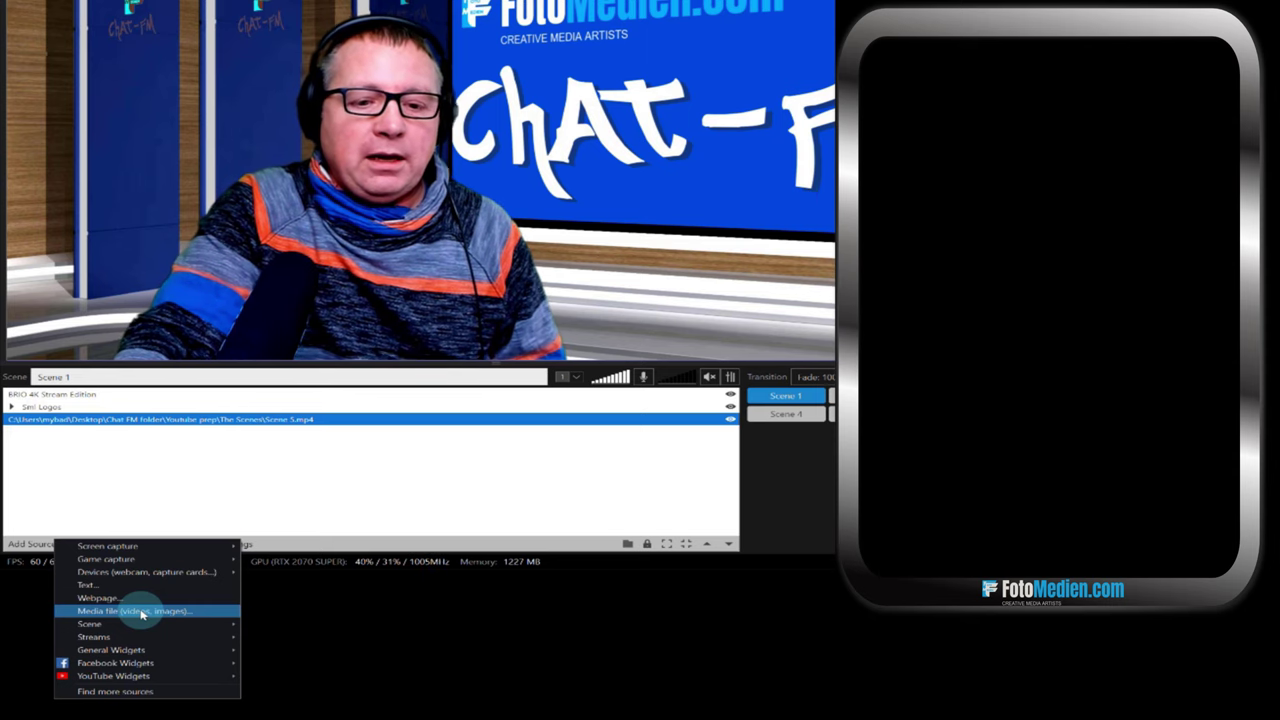
mouse_move(101, 625)
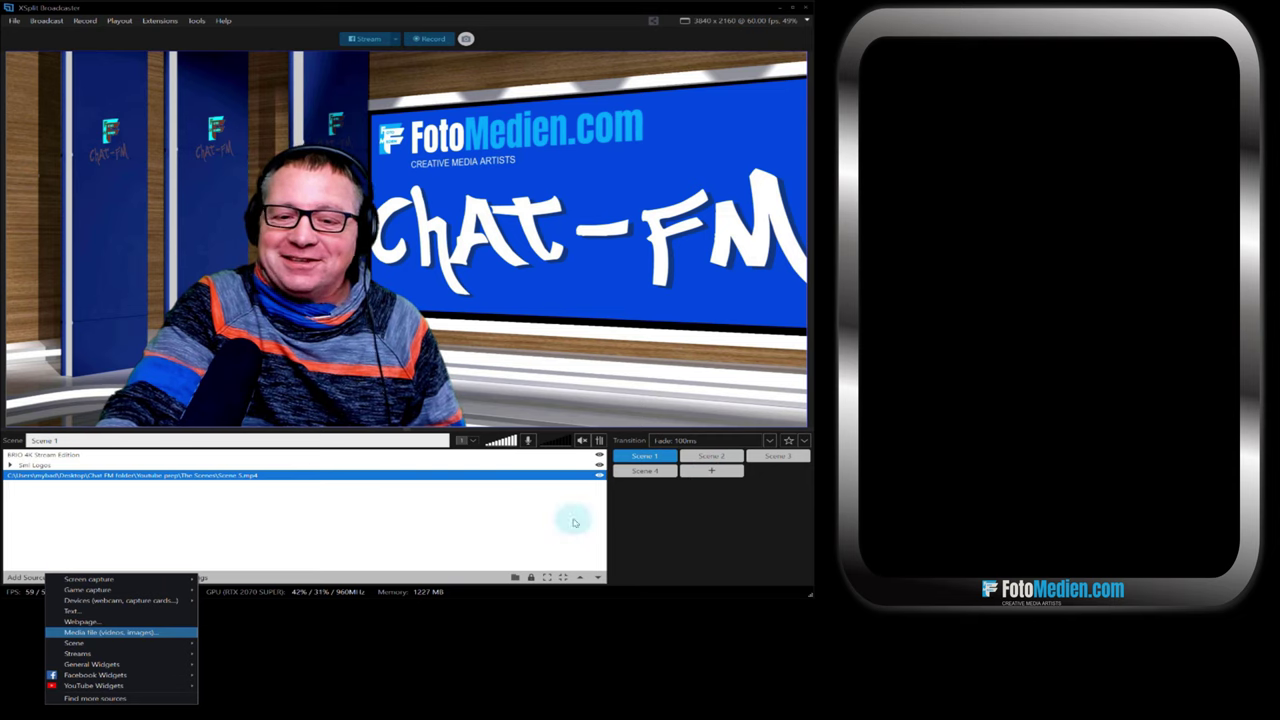
mouse_move(90, 655)
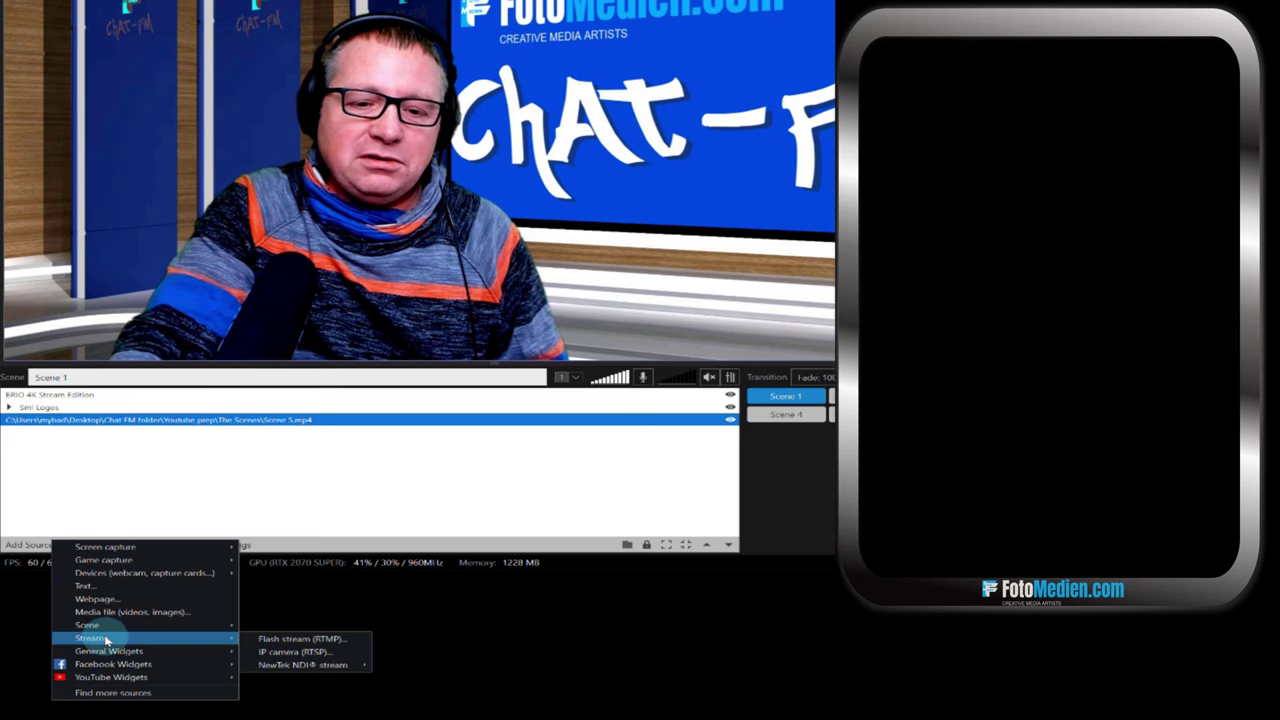
mouse_move(103, 652)
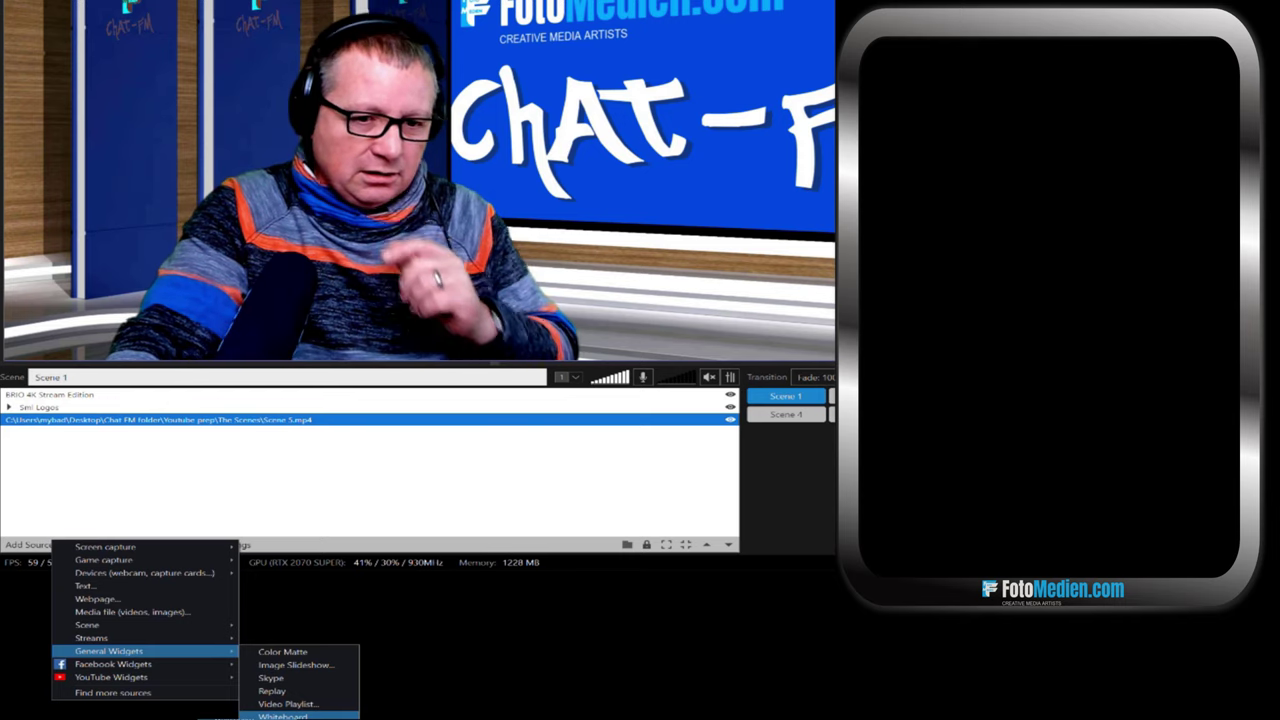
mouse_move(154, 668)
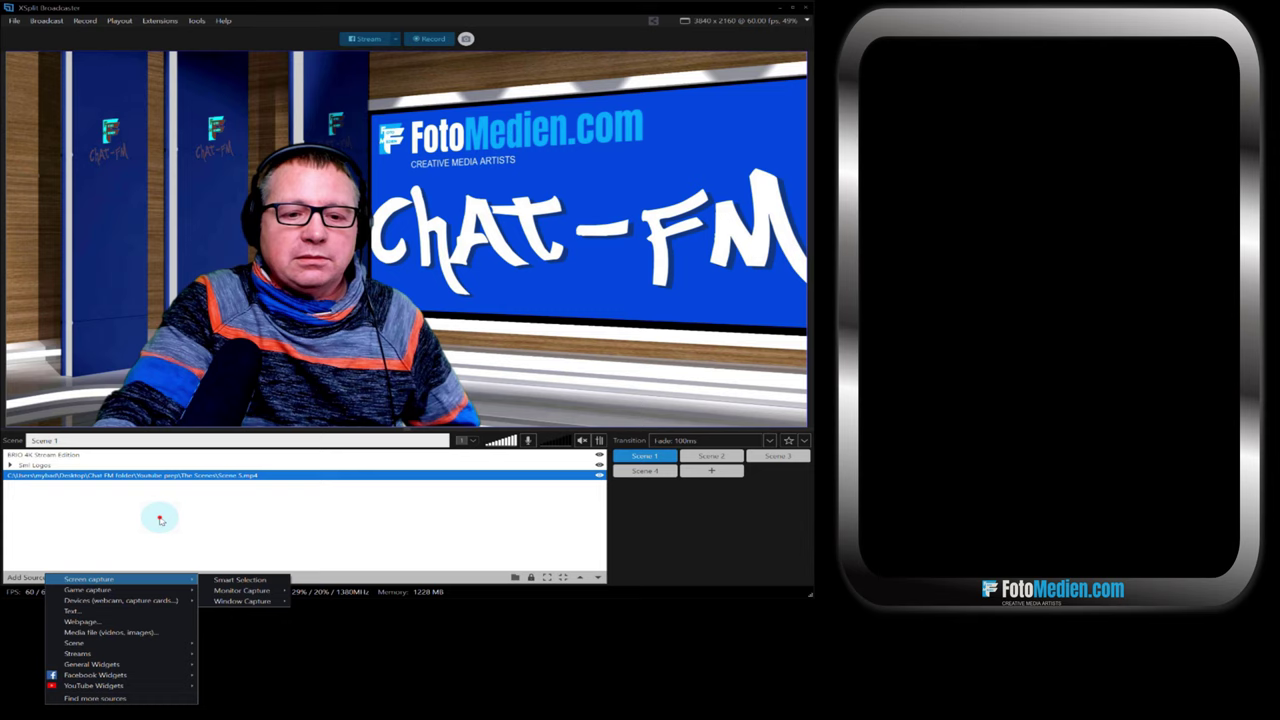
Close the Add Source menu without adding a source
click(192, 476)
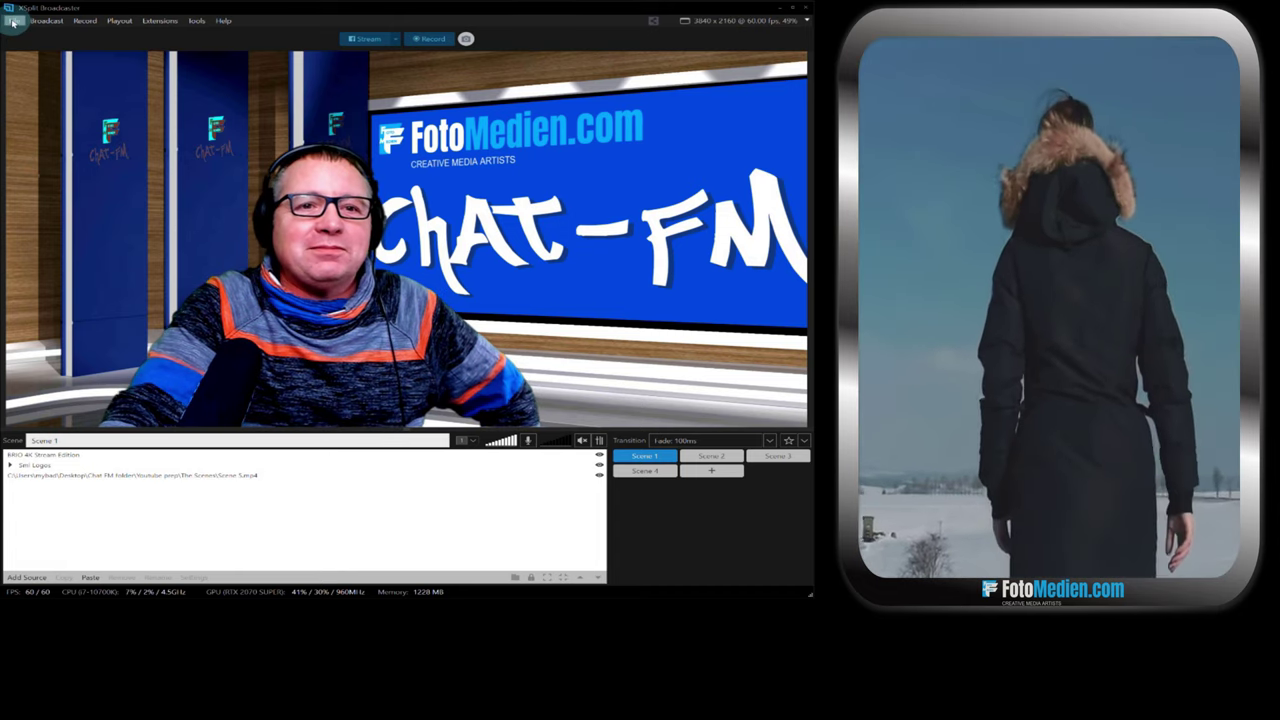
Start a new presentation, discarding changes to the old one
click(14, 20)
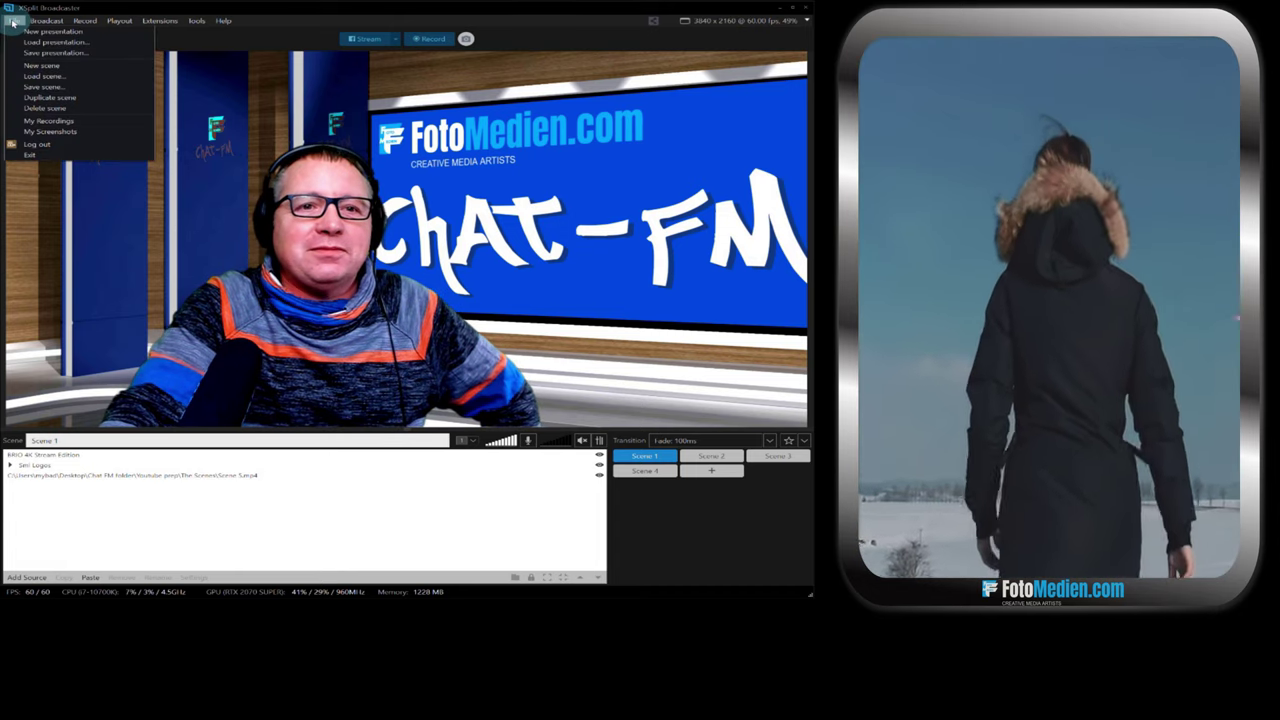
click(14, 20)
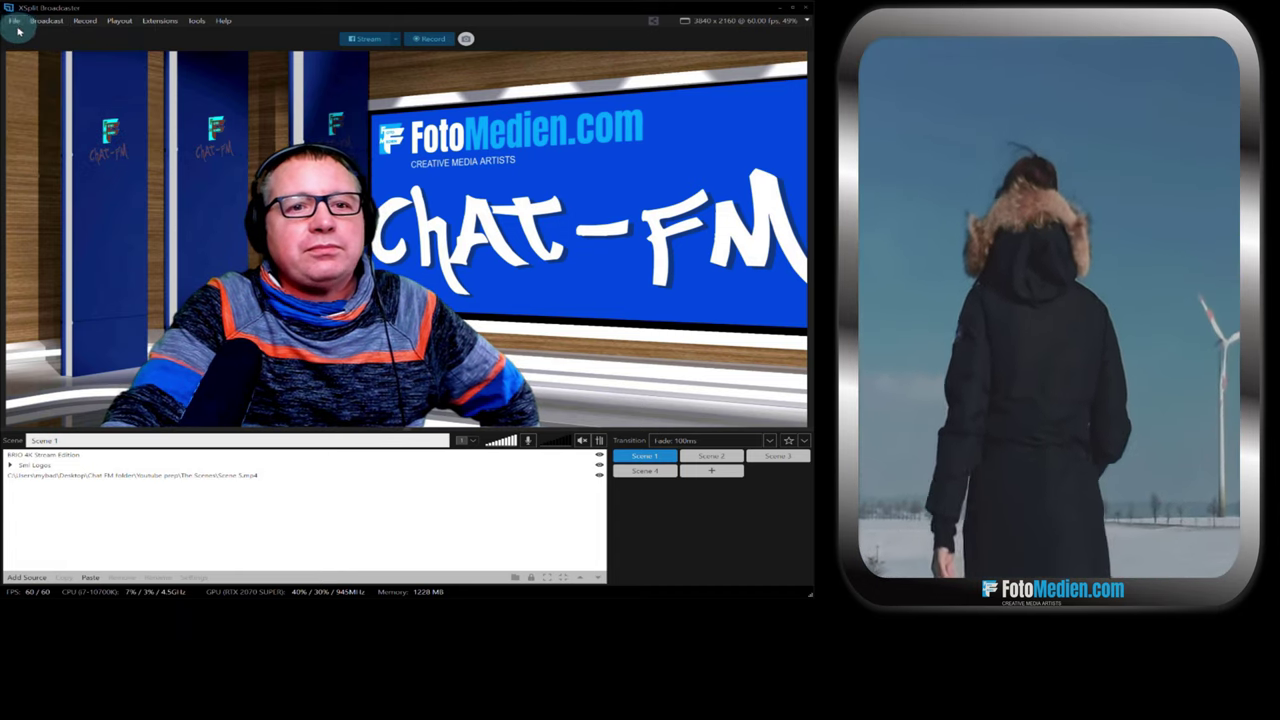
click(14, 20)
click(63, 77)
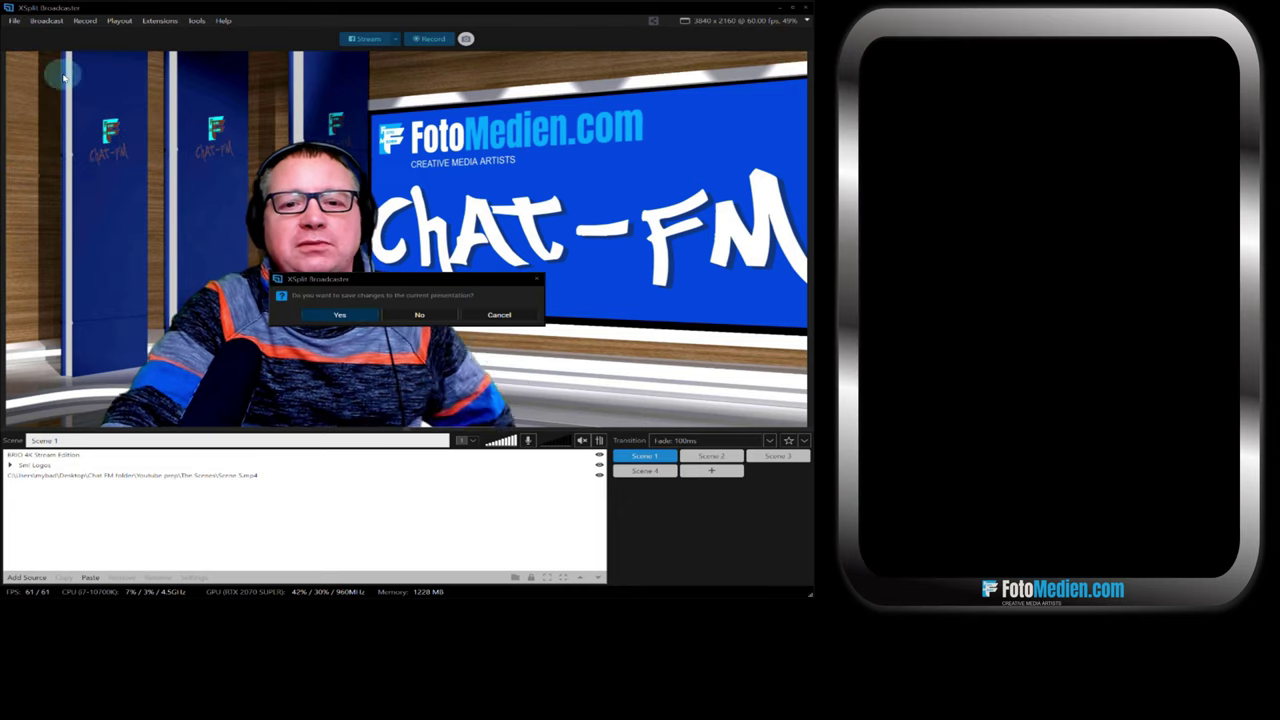
click(416, 315)
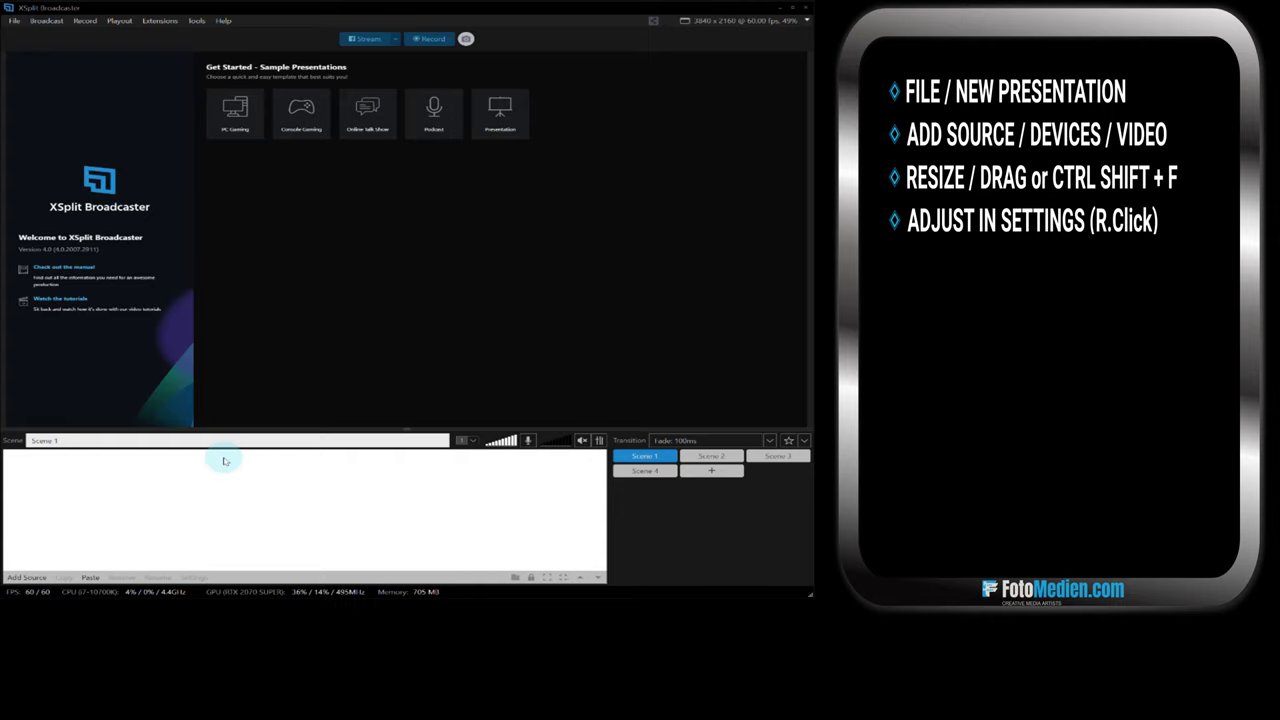
Add the BRIO 4K Stream Edition webcam and stretch it to fill the canvas with Ctrl+Shift+F
click(26, 578)
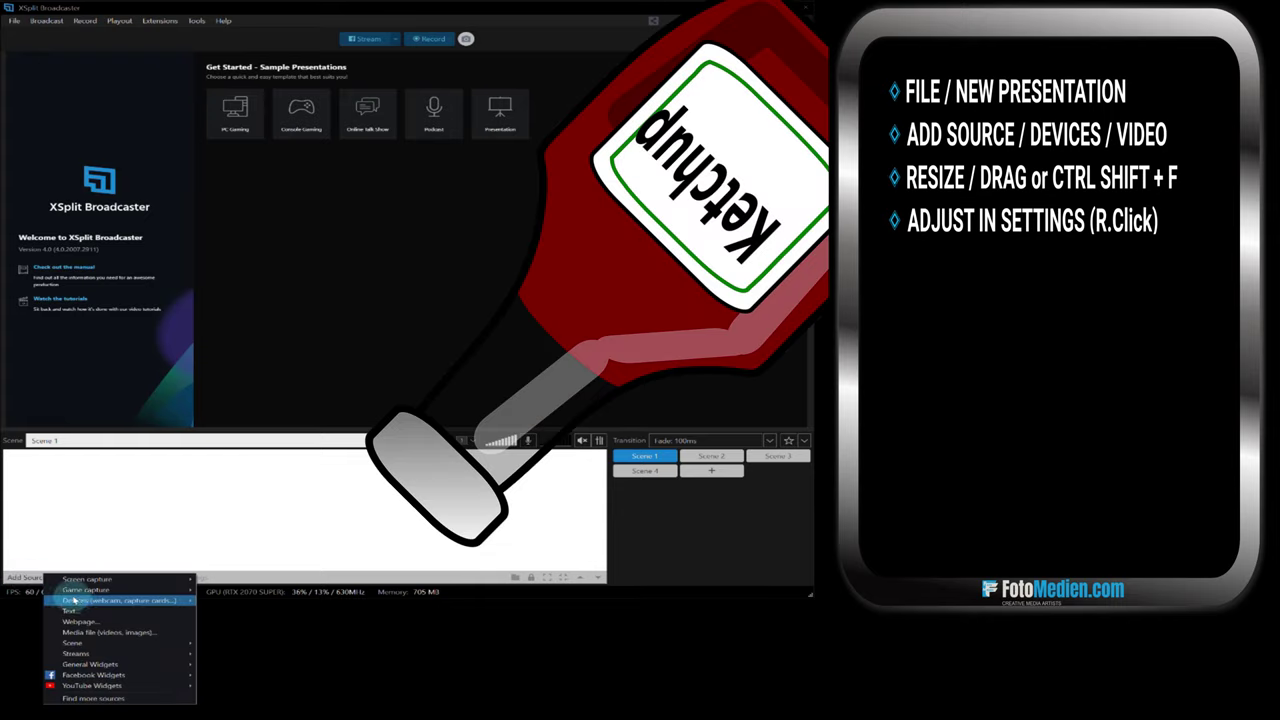
mouse_move(87, 601)
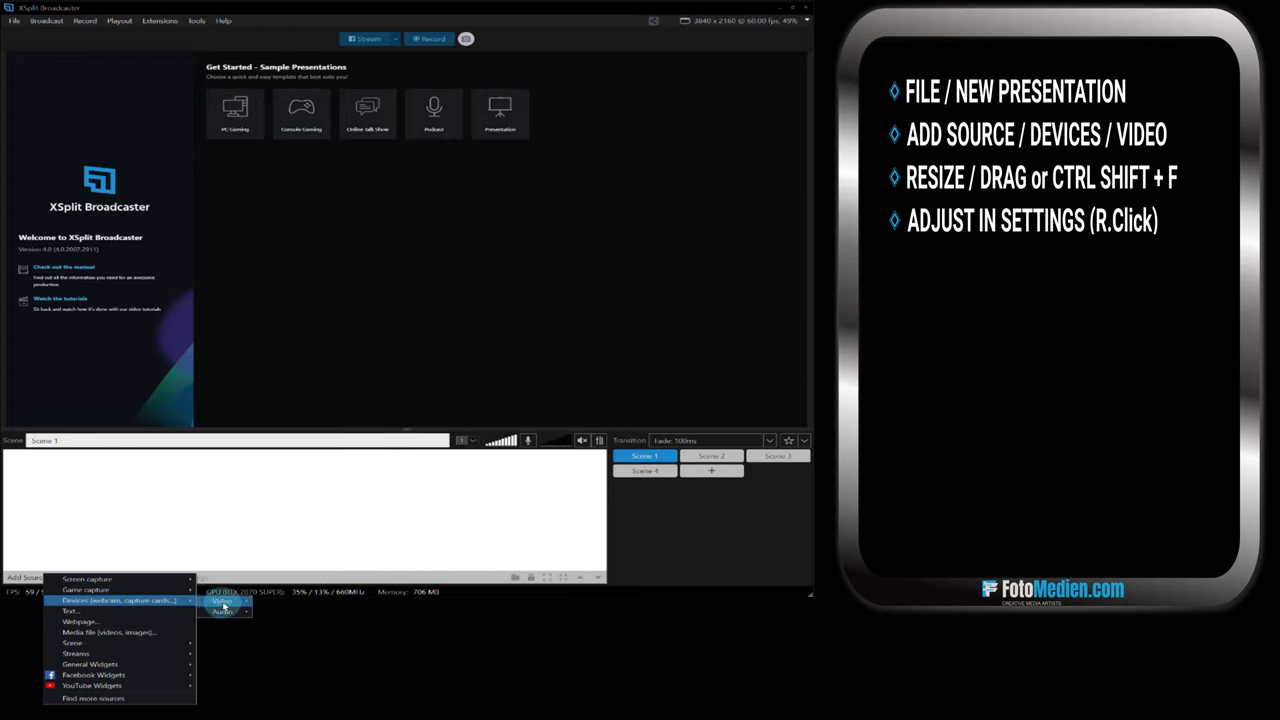
mouse_move(216, 601)
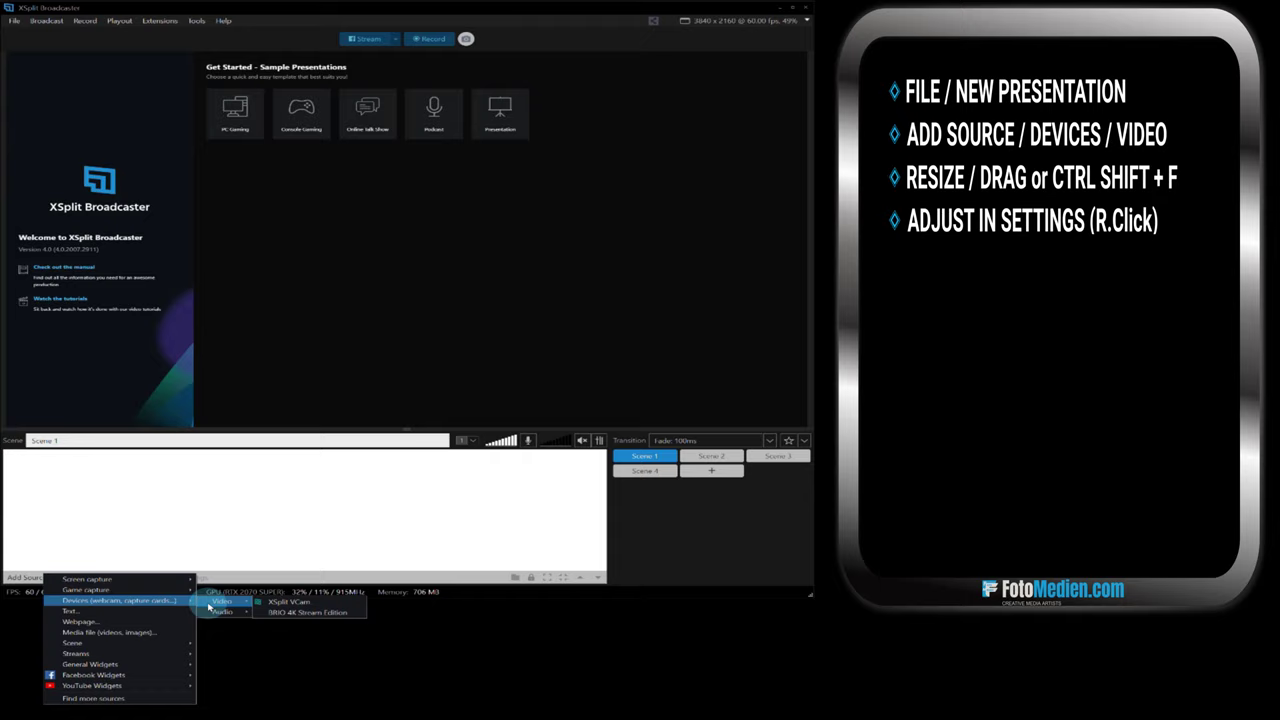
click(286, 614)
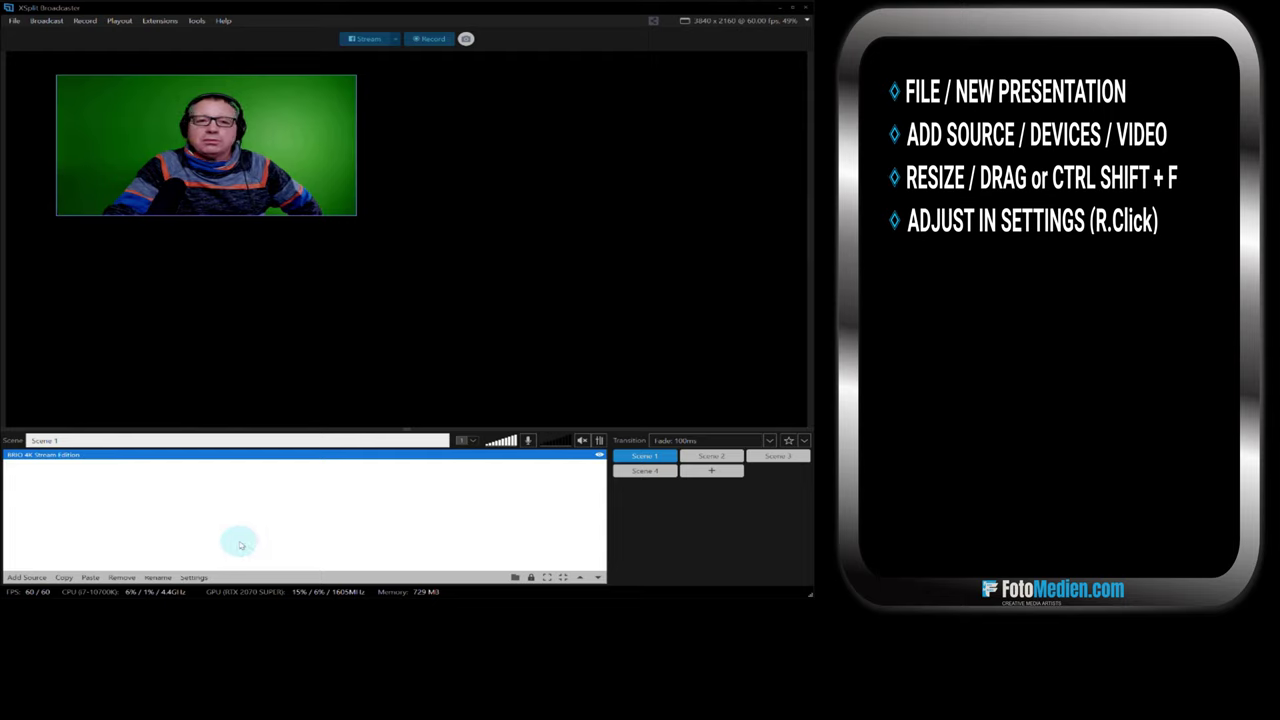
drag(355, 213, 447, 279)
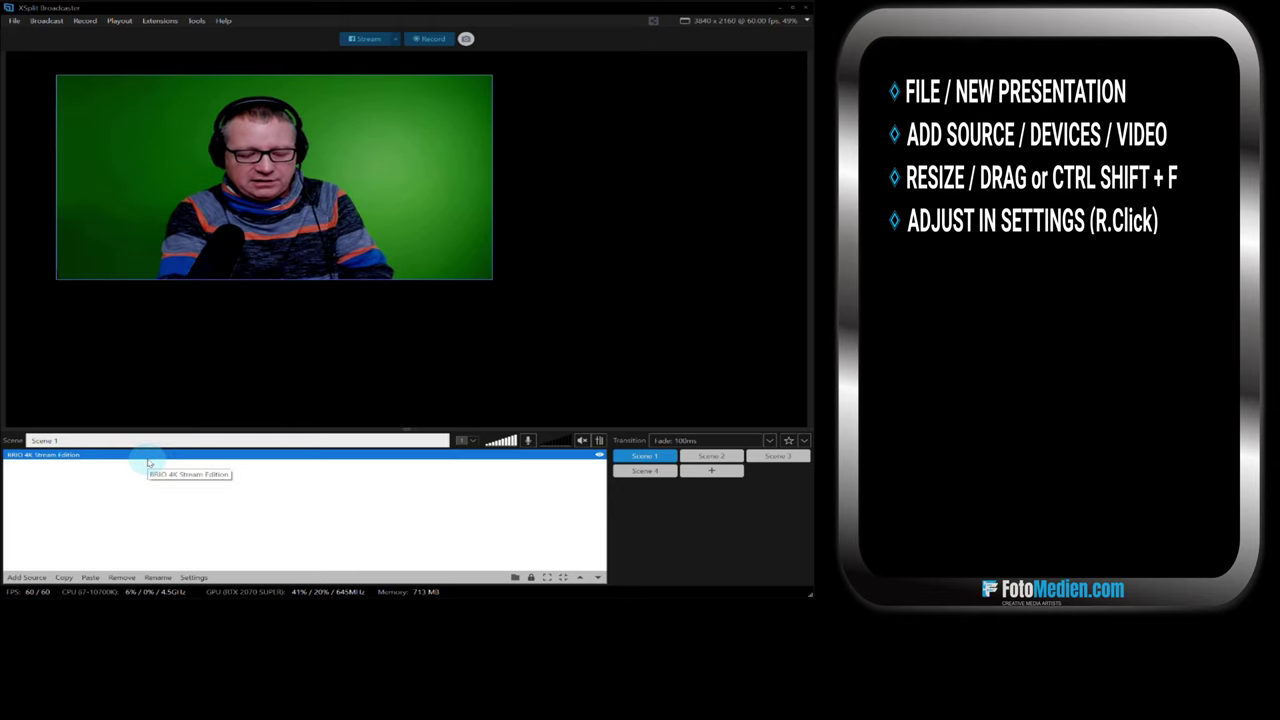
key(ctrl+shift+f)
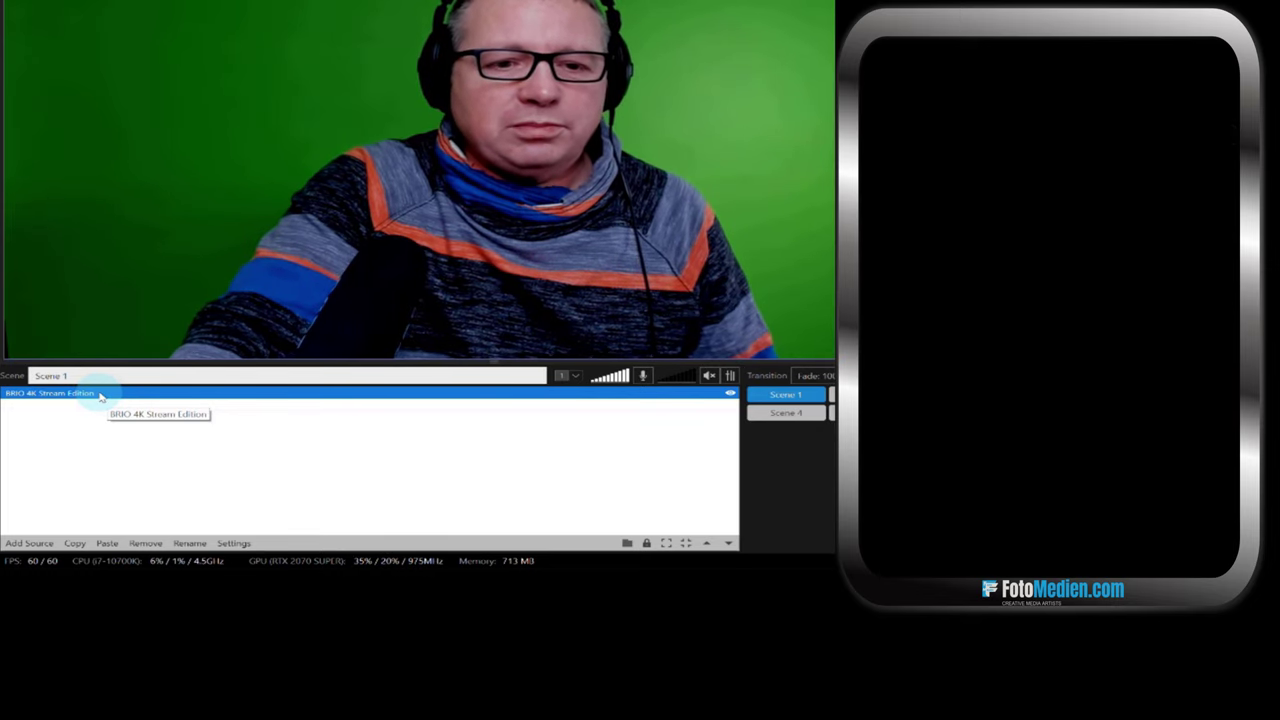
Manually configure the BRIO webcam's video output to 1920 x 1080 at 60 fps
click(230, 545)
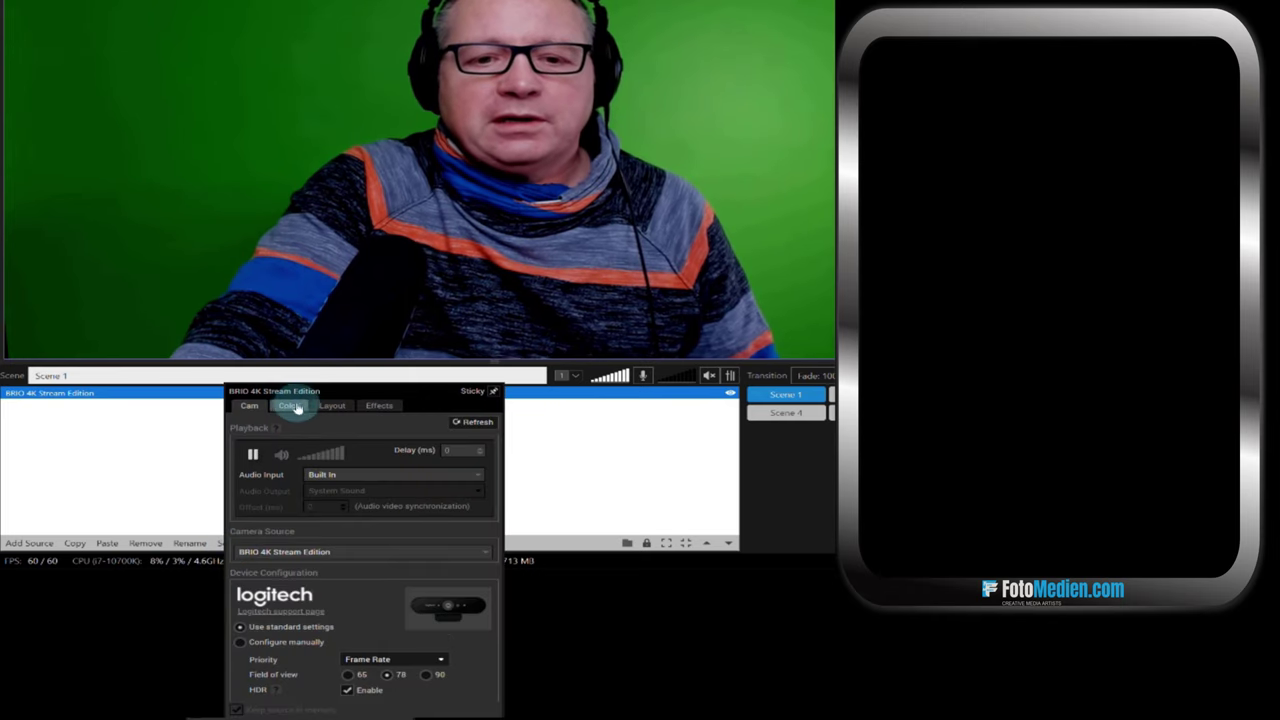
drag(310, 392, 384, 197)
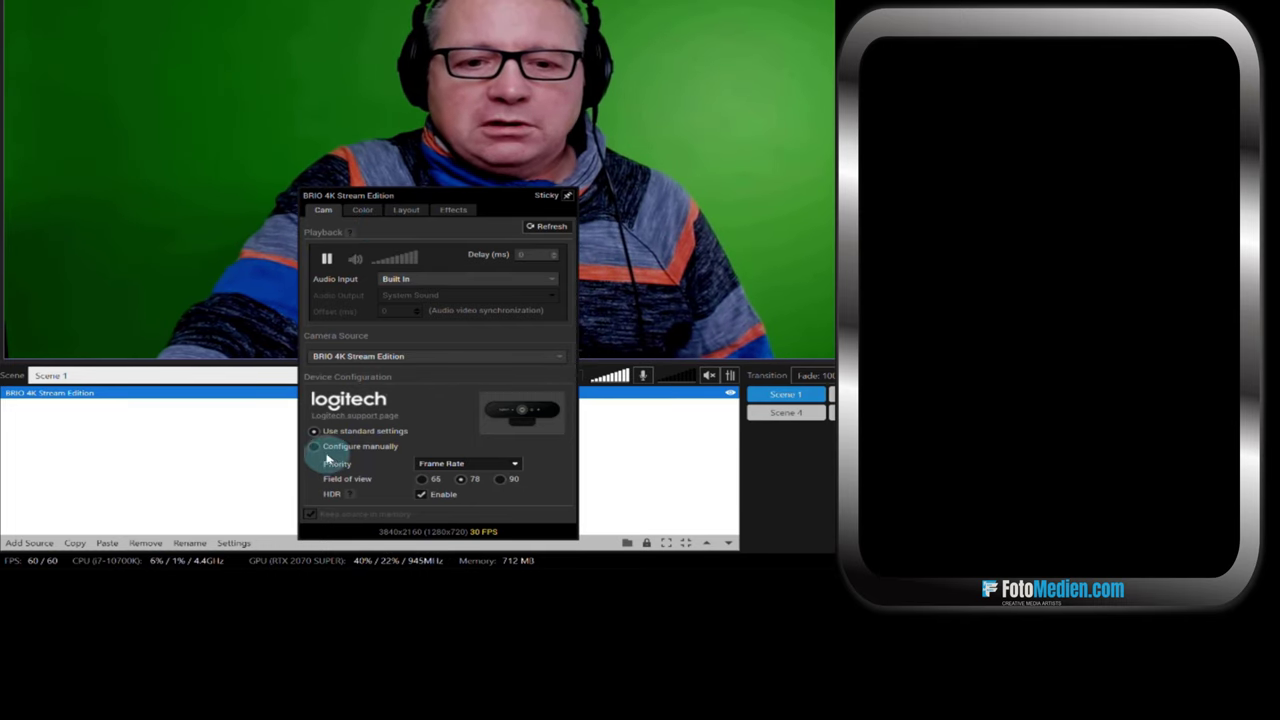
click(316, 447)
click(501, 448)
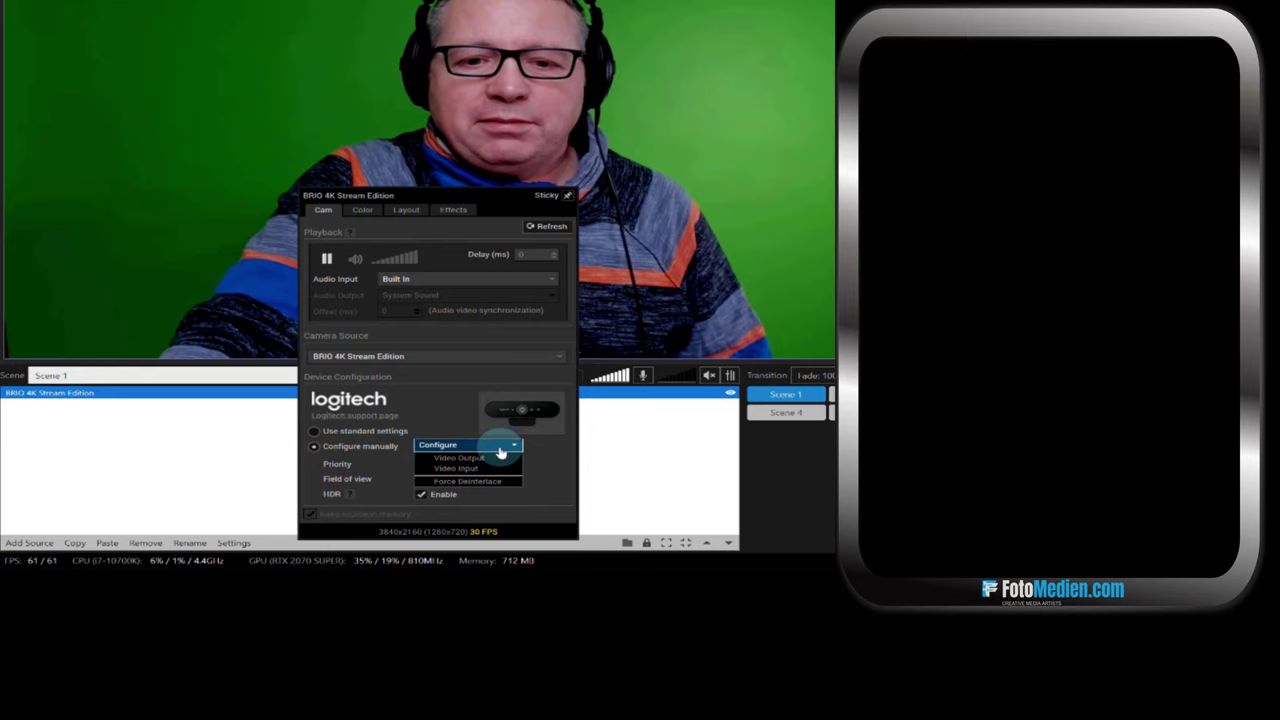
click(485, 458)
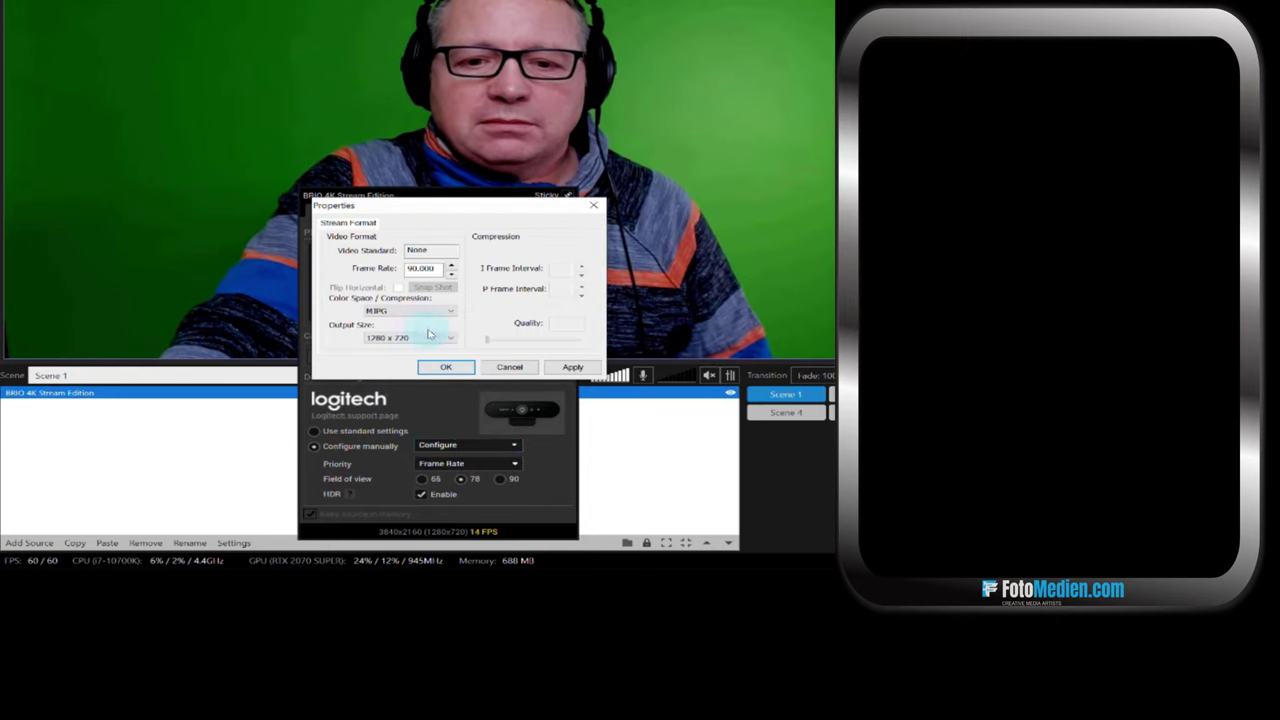
click(429, 336)
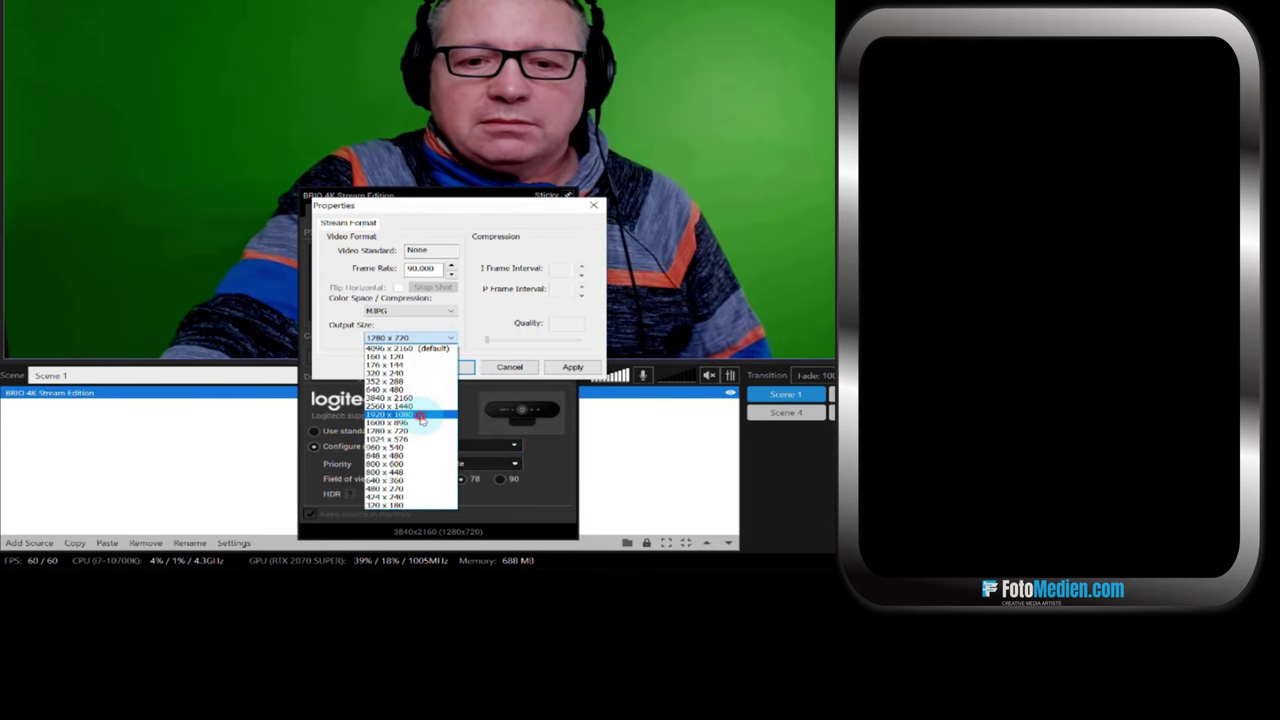
click(421, 417)
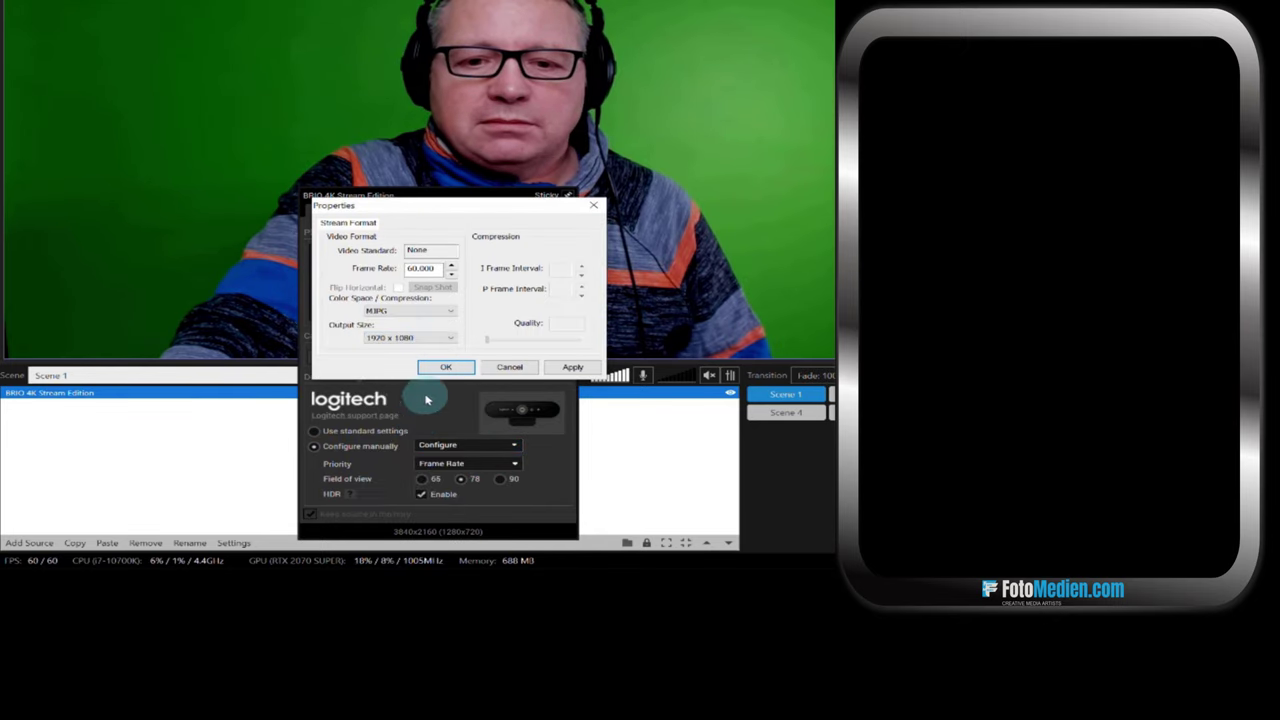
click(567, 369)
click(450, 367)
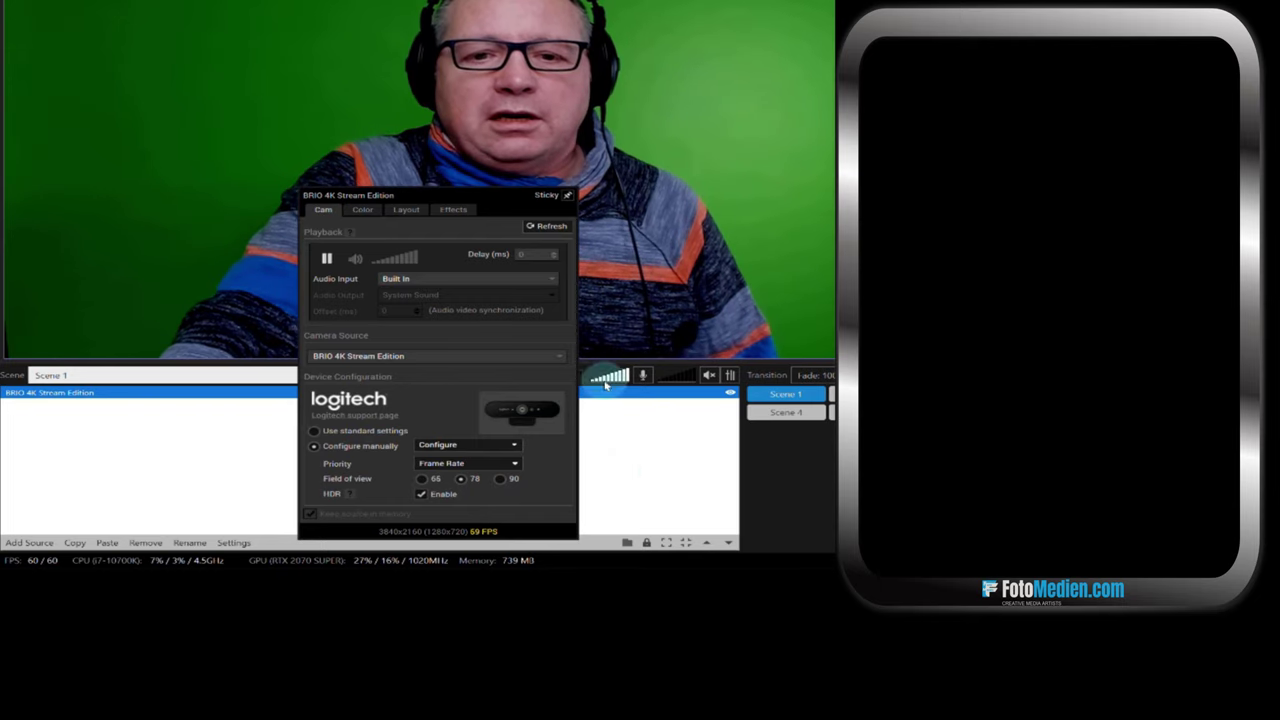
Set the webcam's audio input to None and close its settings
click(508, 279)
click(451, 305)
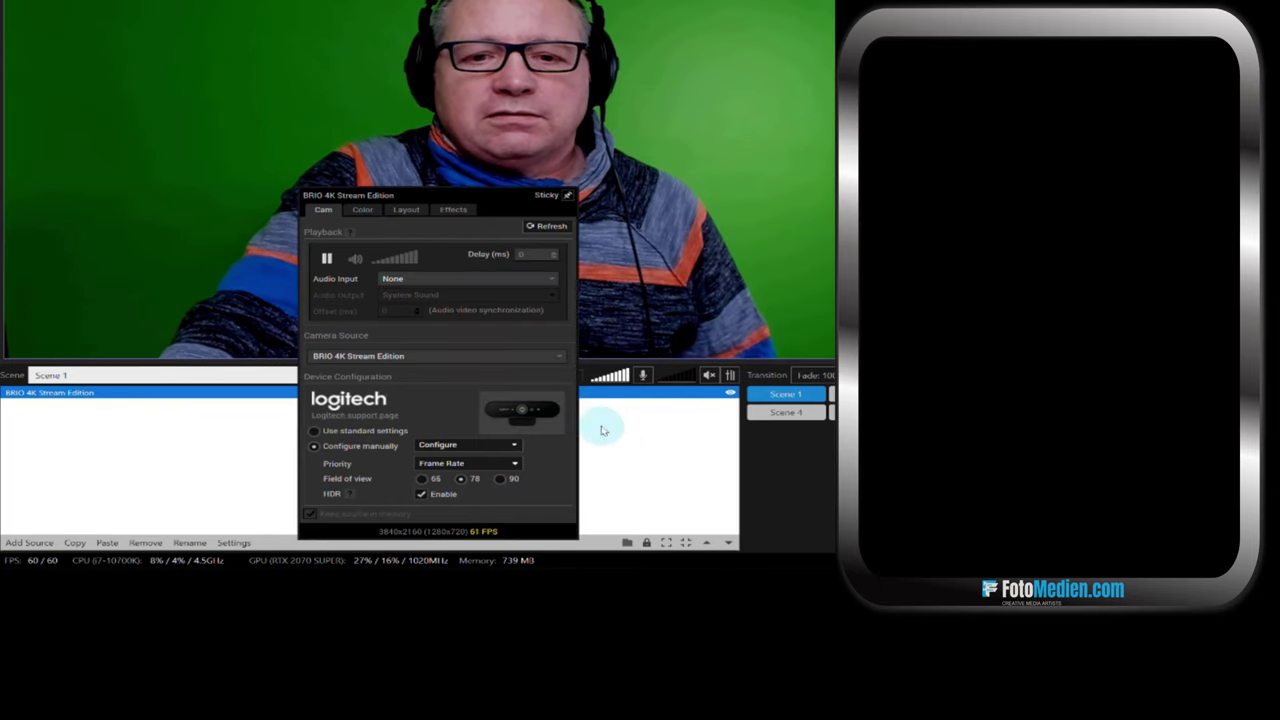
click(622, 449)
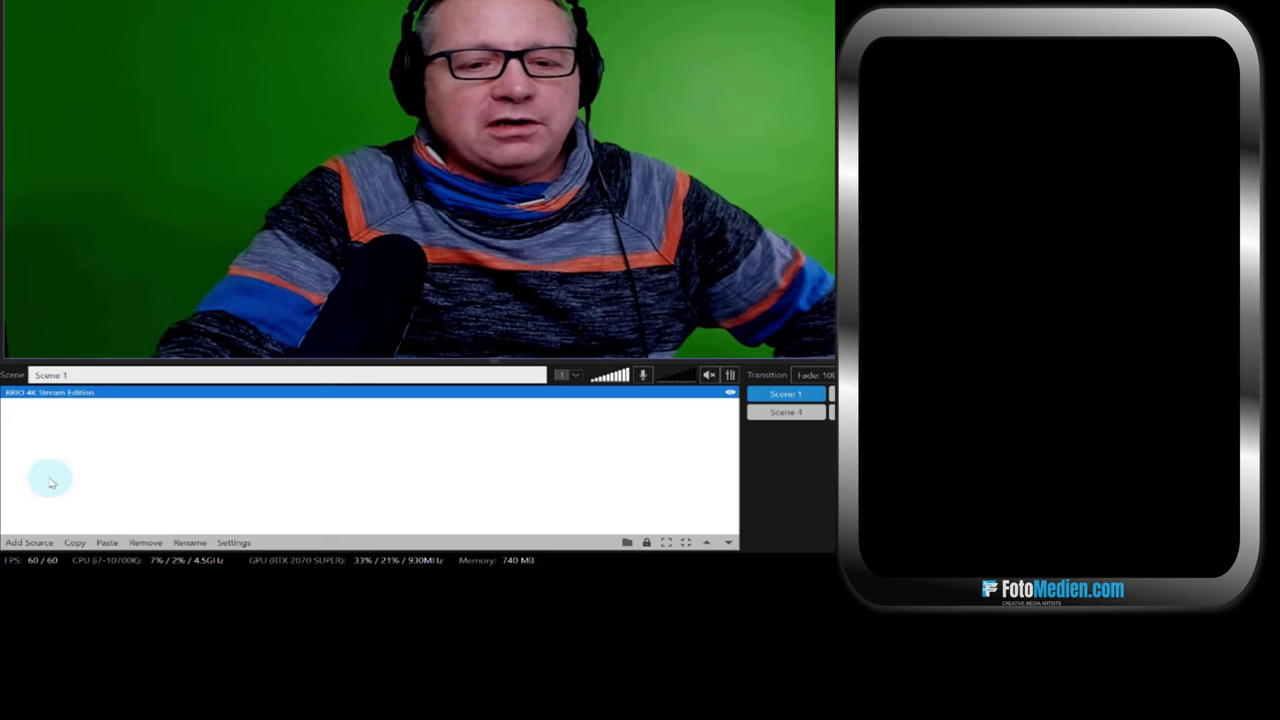
Add Temp Background.jpg as a media file source and move it to the preview's top-left corner
click(25, 541)
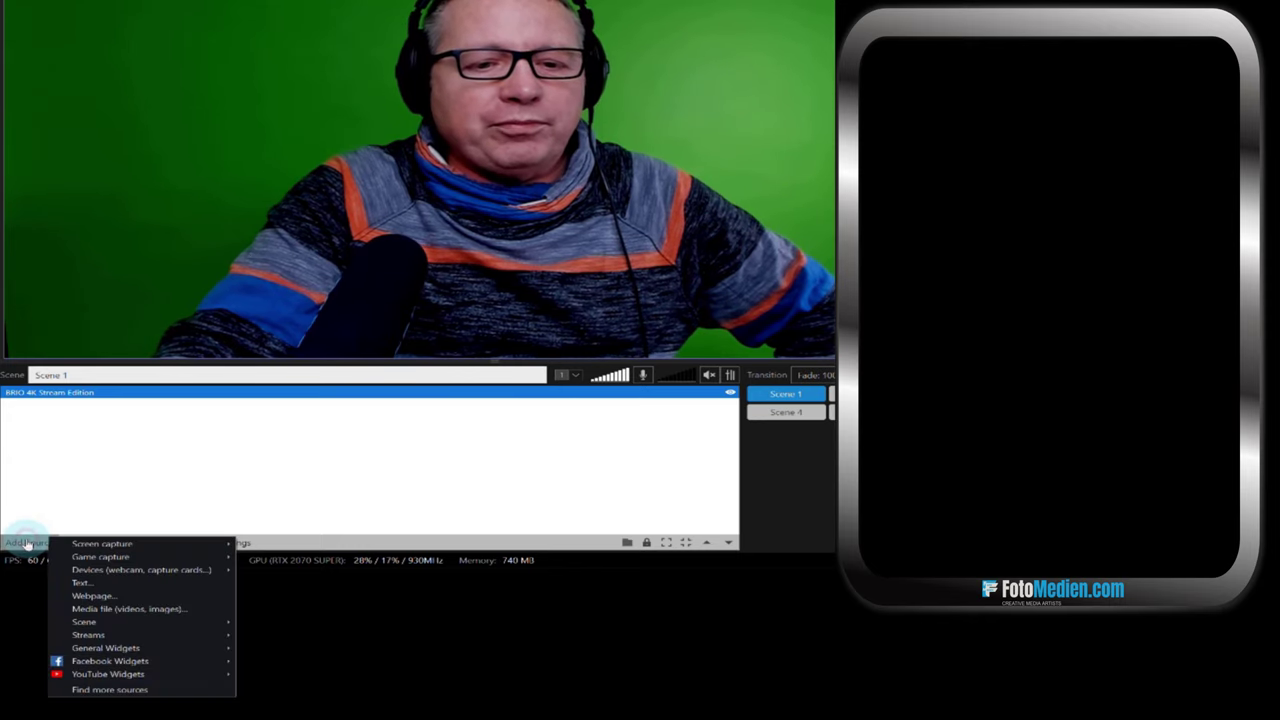
click(123, 610)
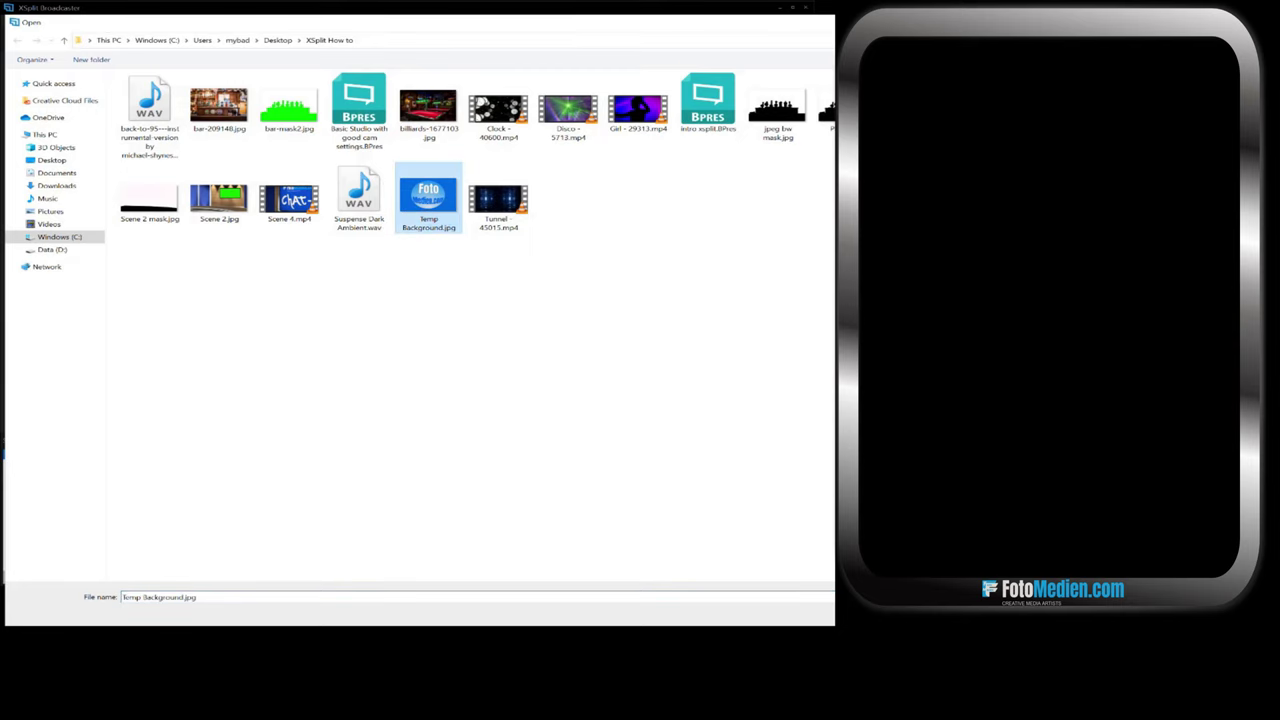
key(Return)
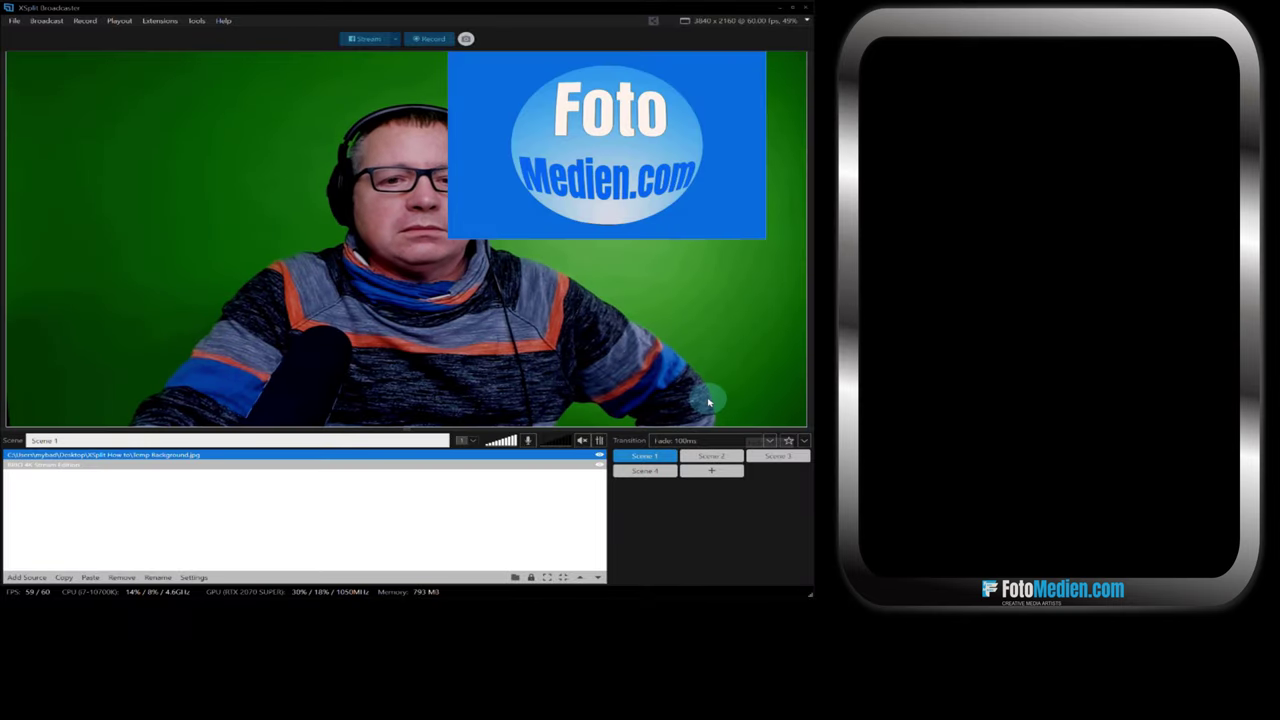
drag(655, 163, 212, 168)
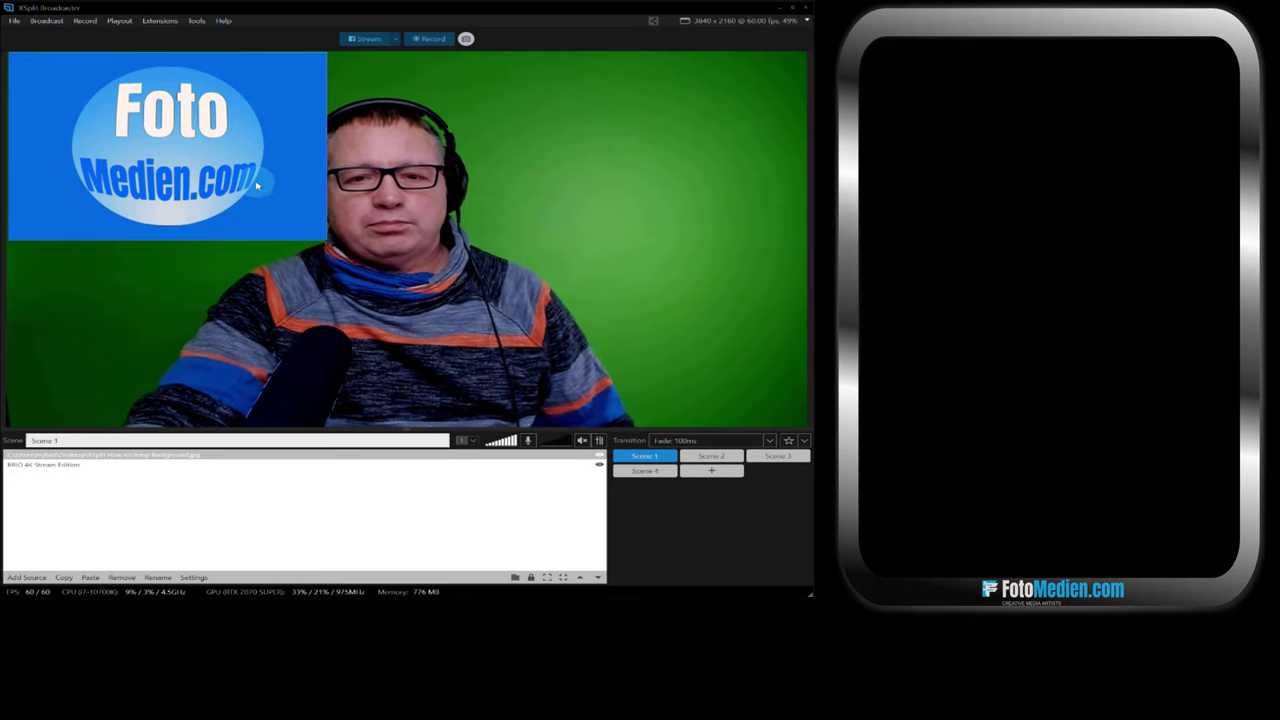
click(297, 258)
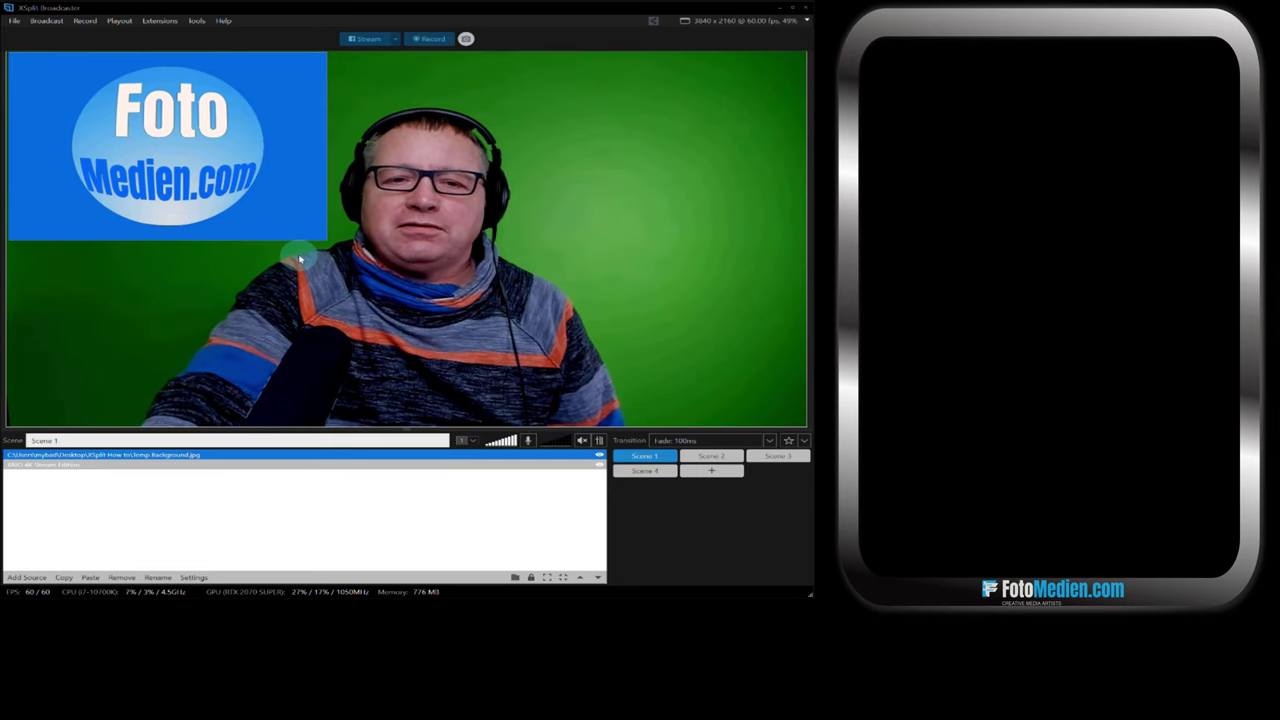
click(304, 201)
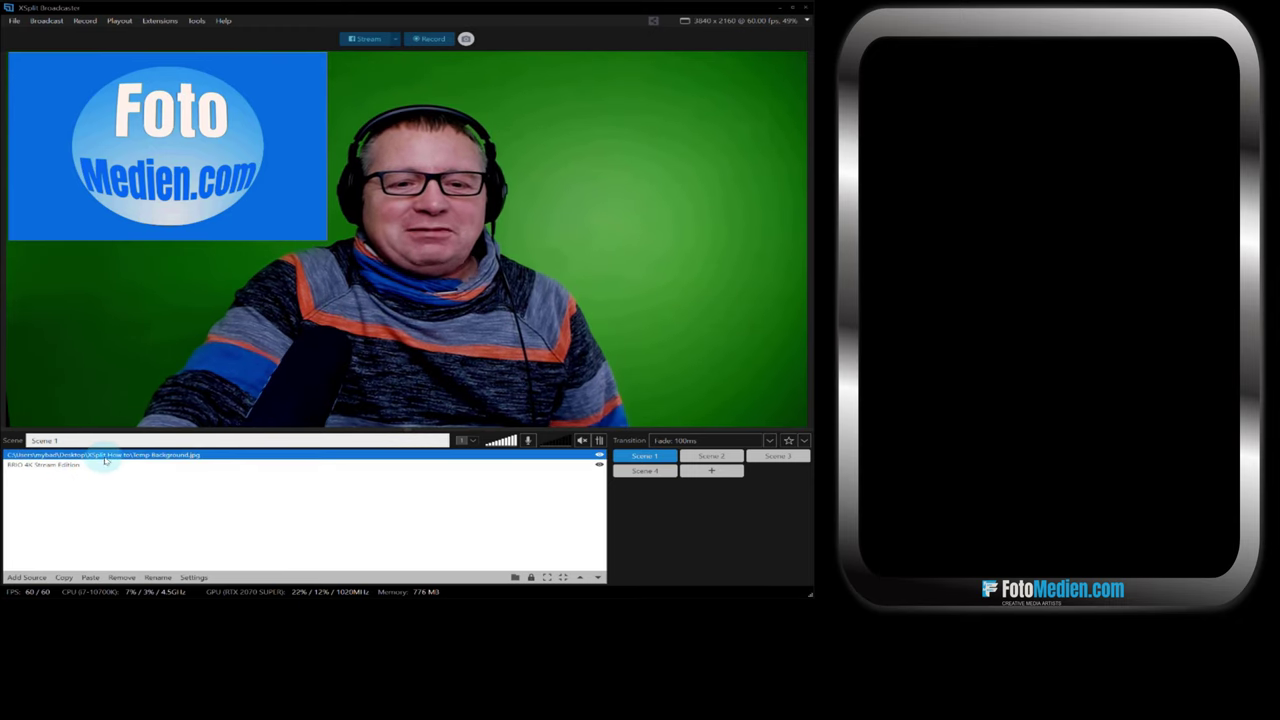
Enable Color Key in the logo image's Color settings
click(143, 457)
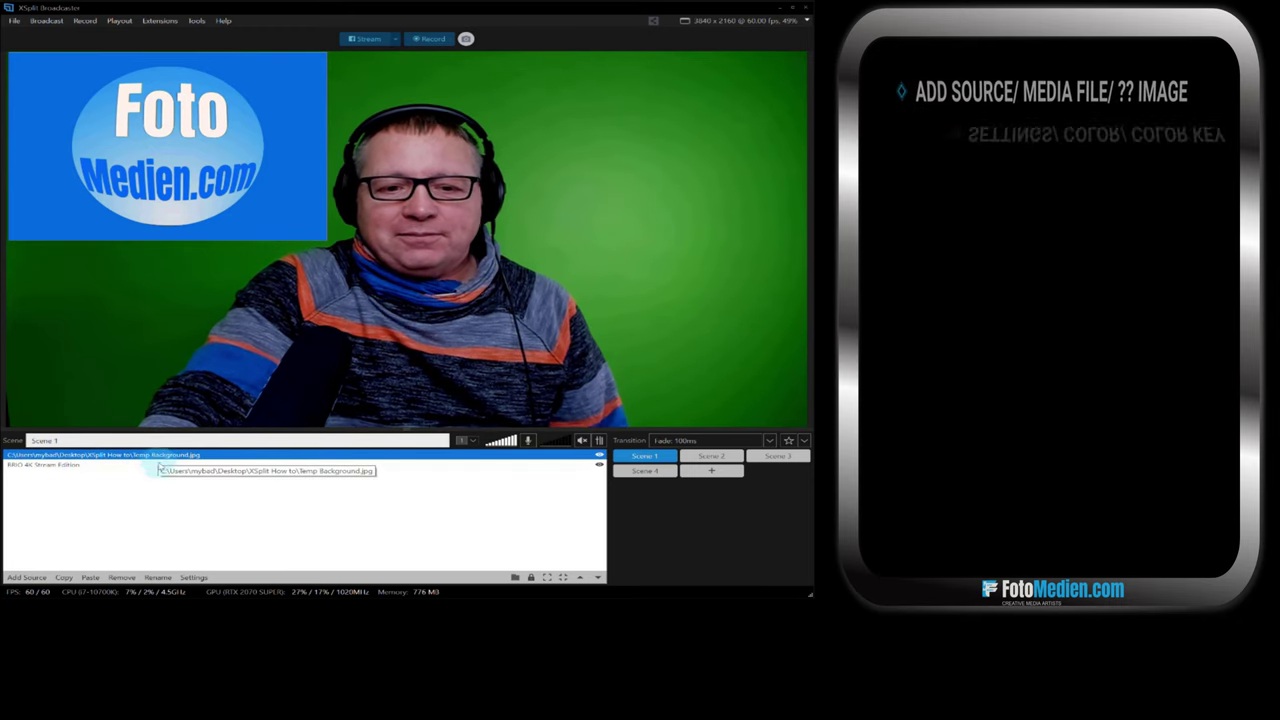
click(194, 577)
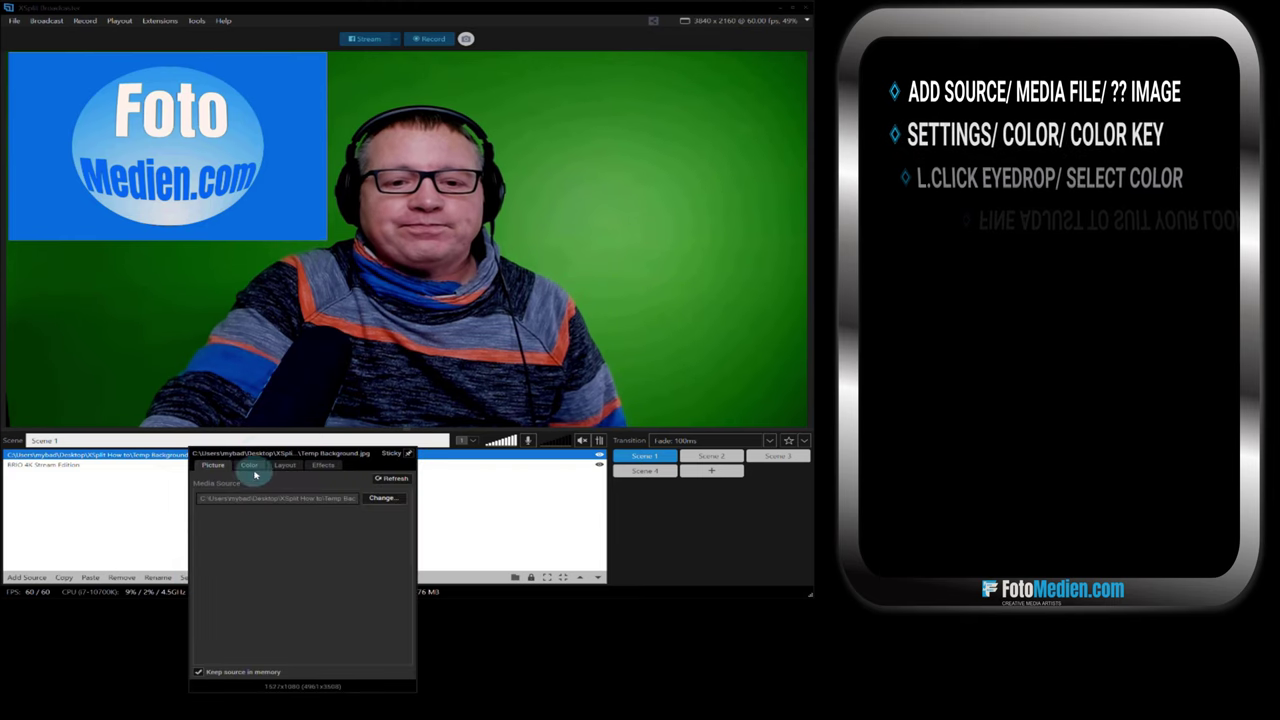
drag(264, 457, 578, 153)
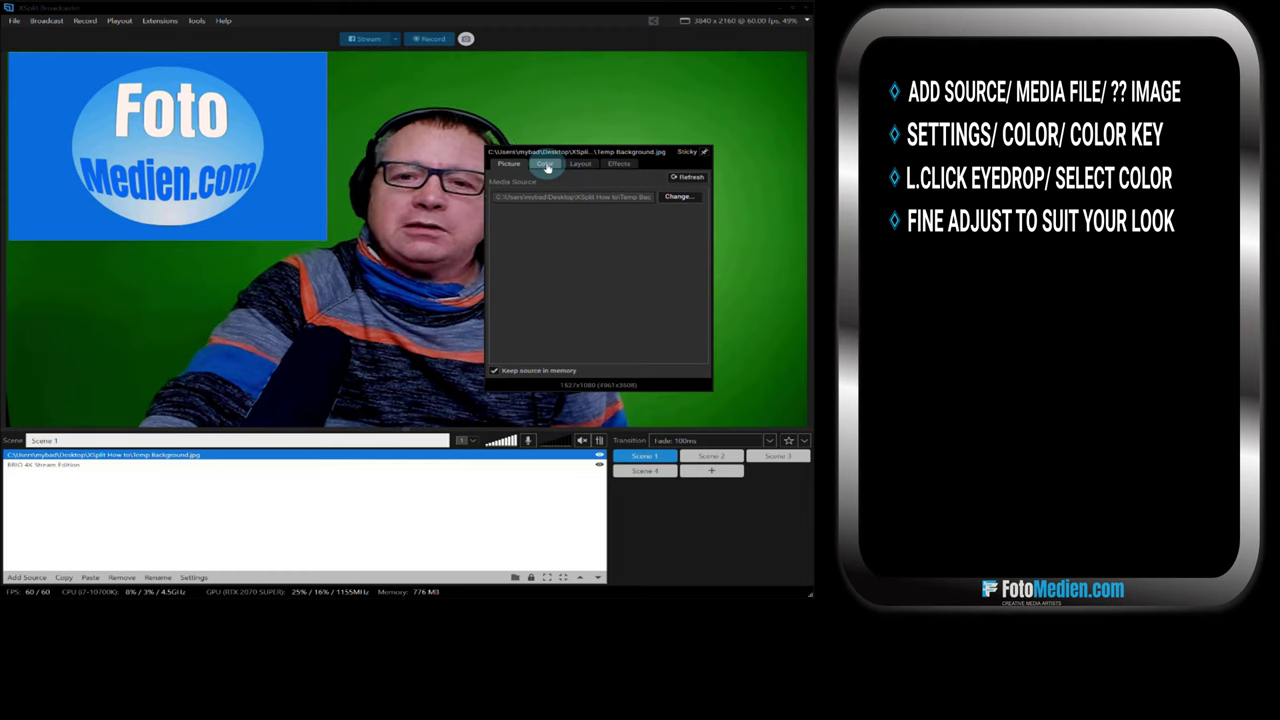
click(545, 165)
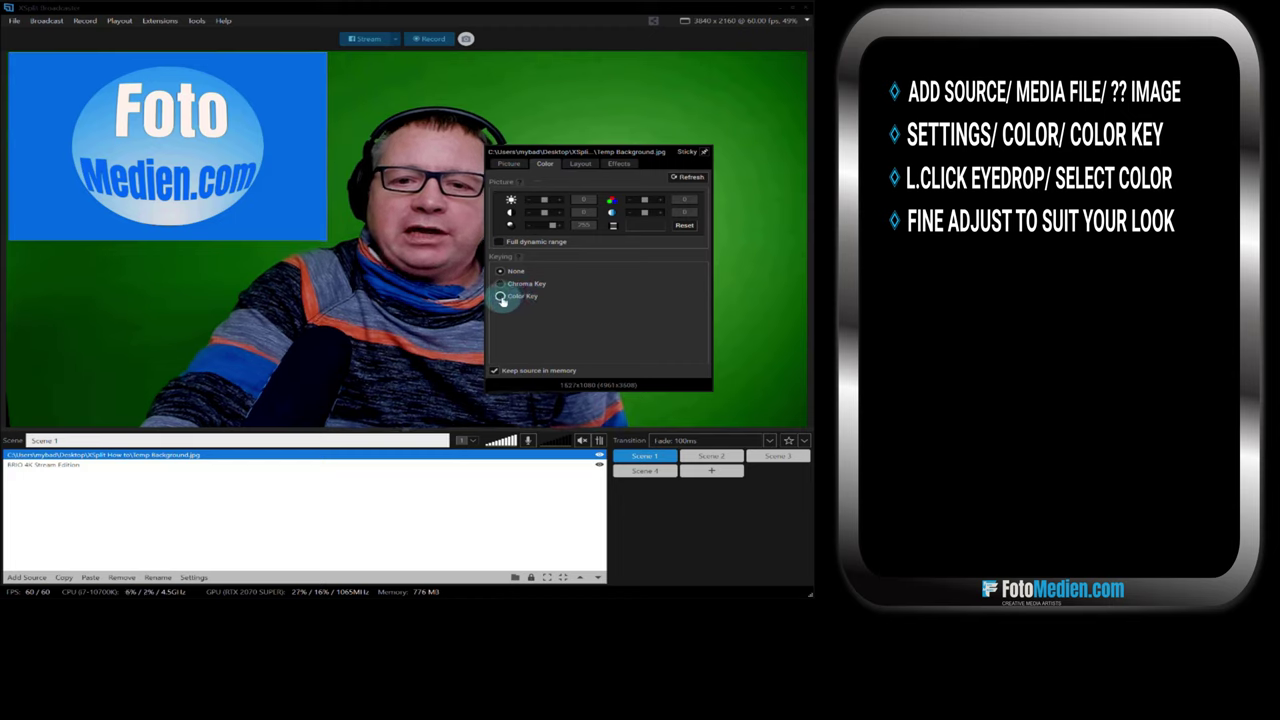
click(500, 297)
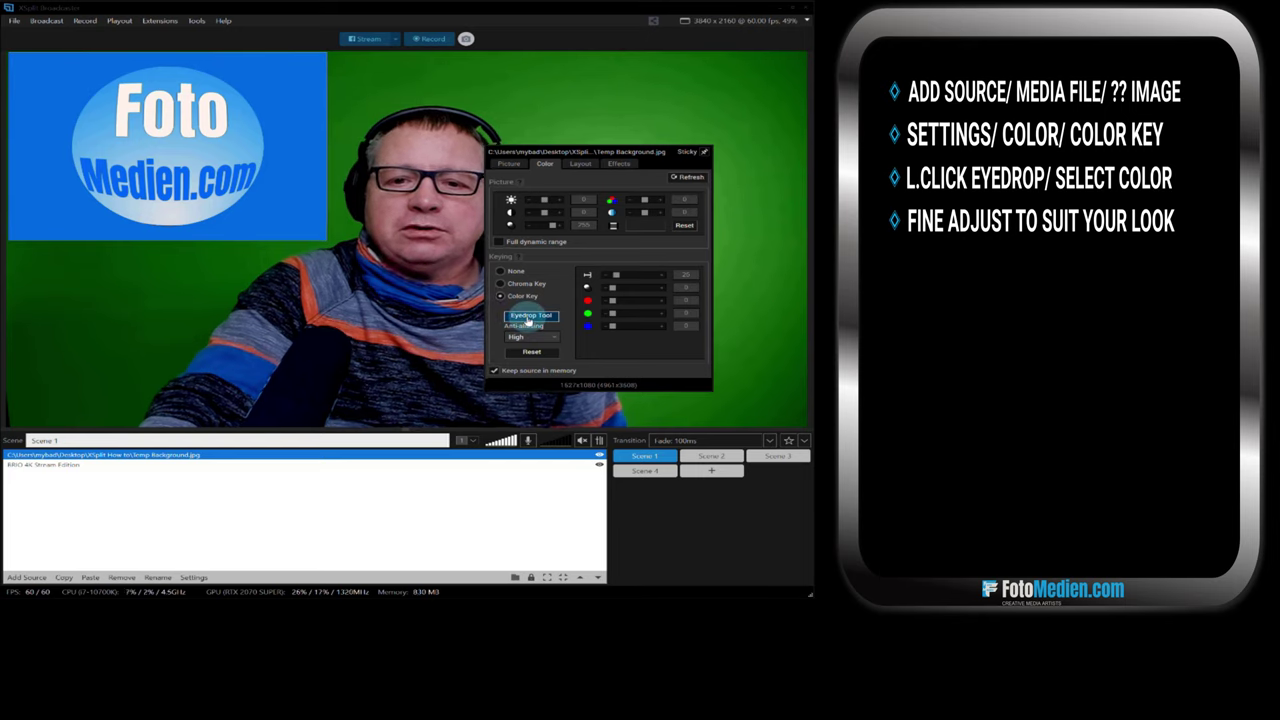
Key out the logo's blue background with the eyedropper, then tune the tolerance and blue sliders
click(262, 198)
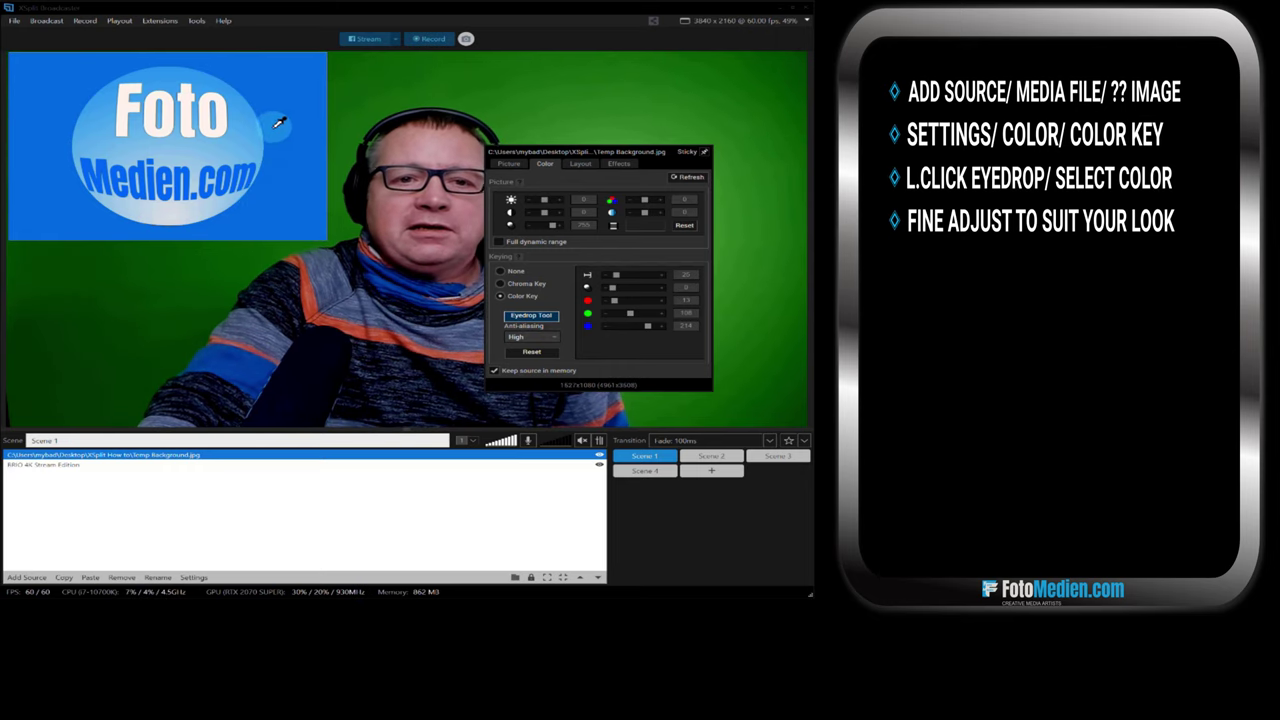
click(59, 108)
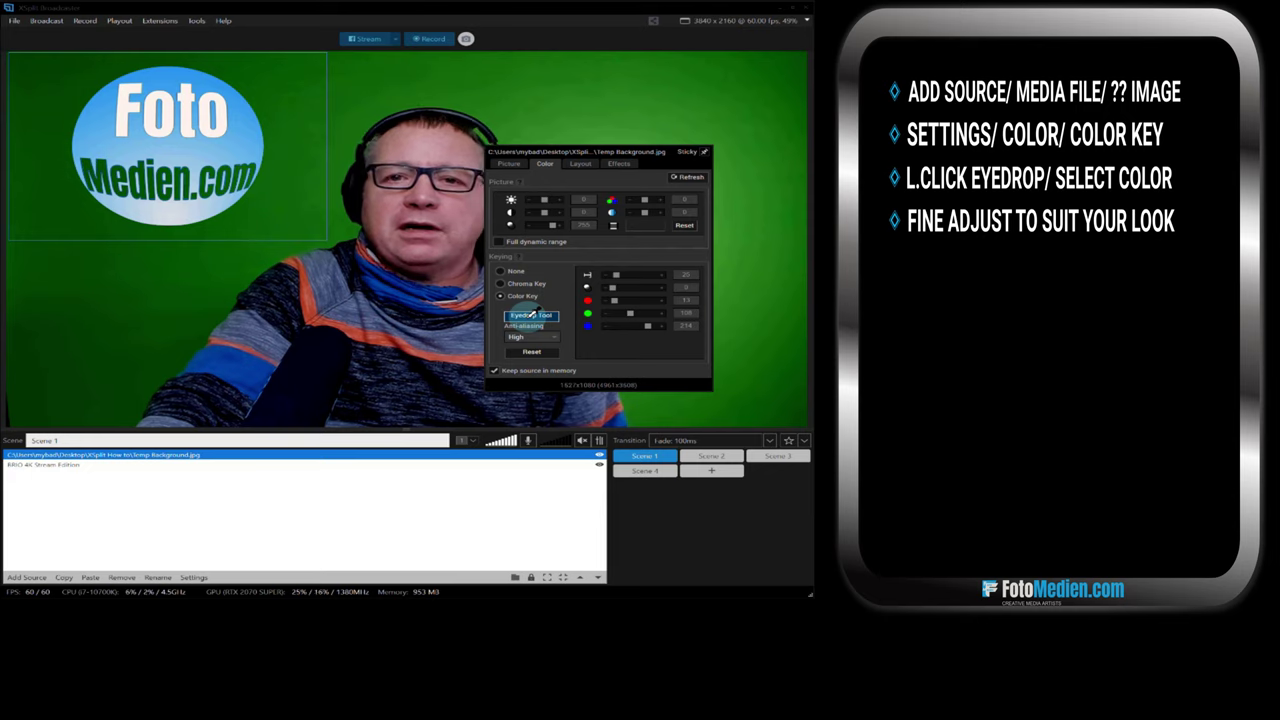
click(766, 371)
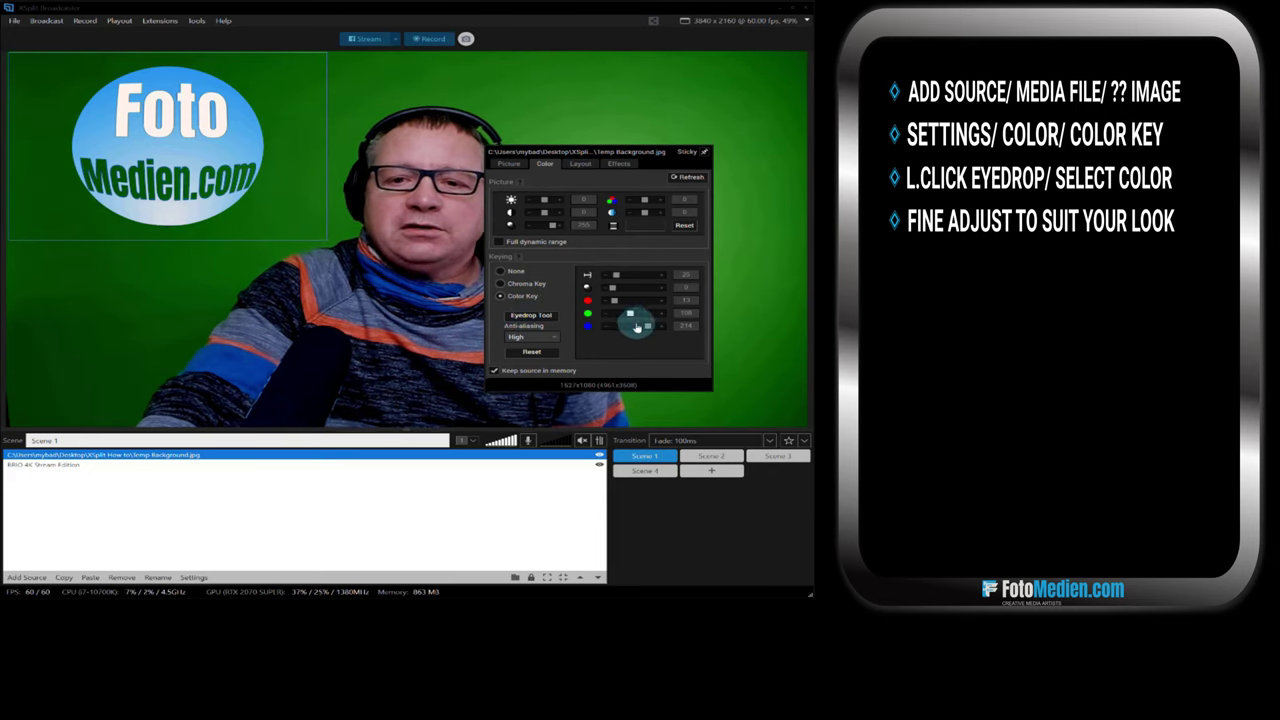
mouse_move(614, 277)
mouse_down()
mouse_move(641, 279)
mouse_move(619, 280)
mouse_up()
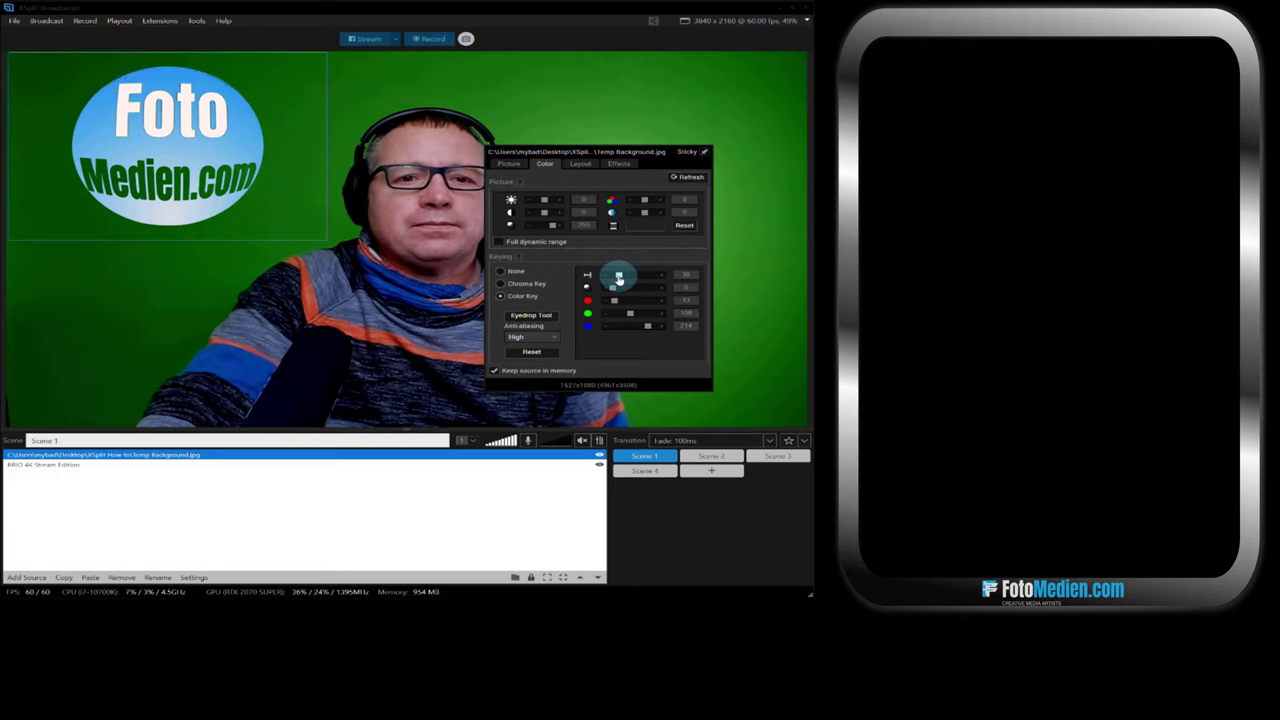
click(642, 329)
drag(648, 328, 643, 328)
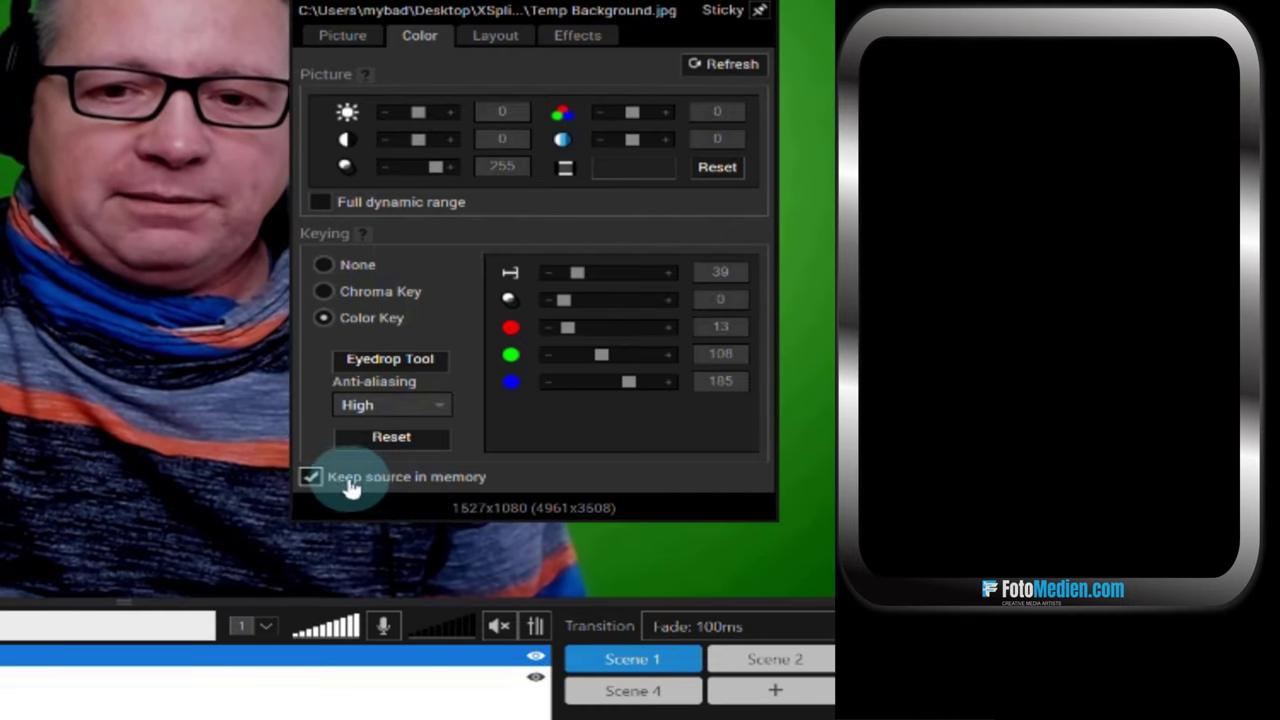
Turn off Keep source in memory for the logo image and close its settings
click(311, 478)
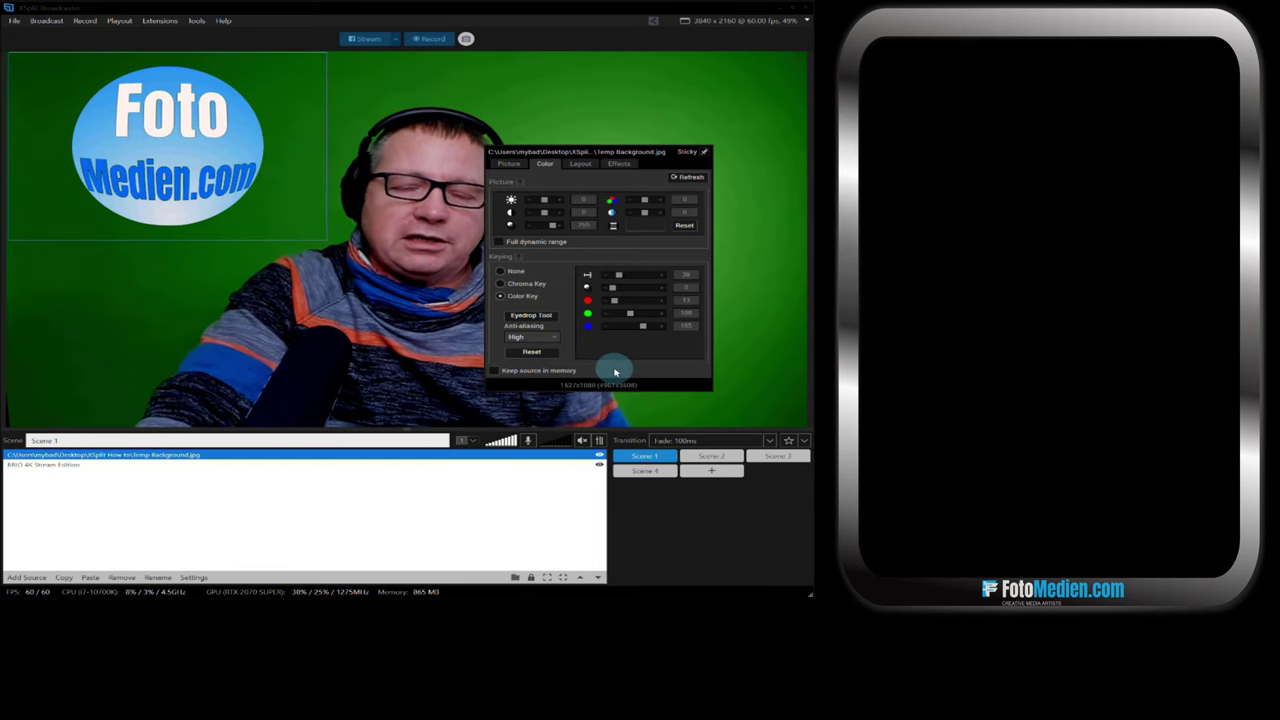
click(661, 524)
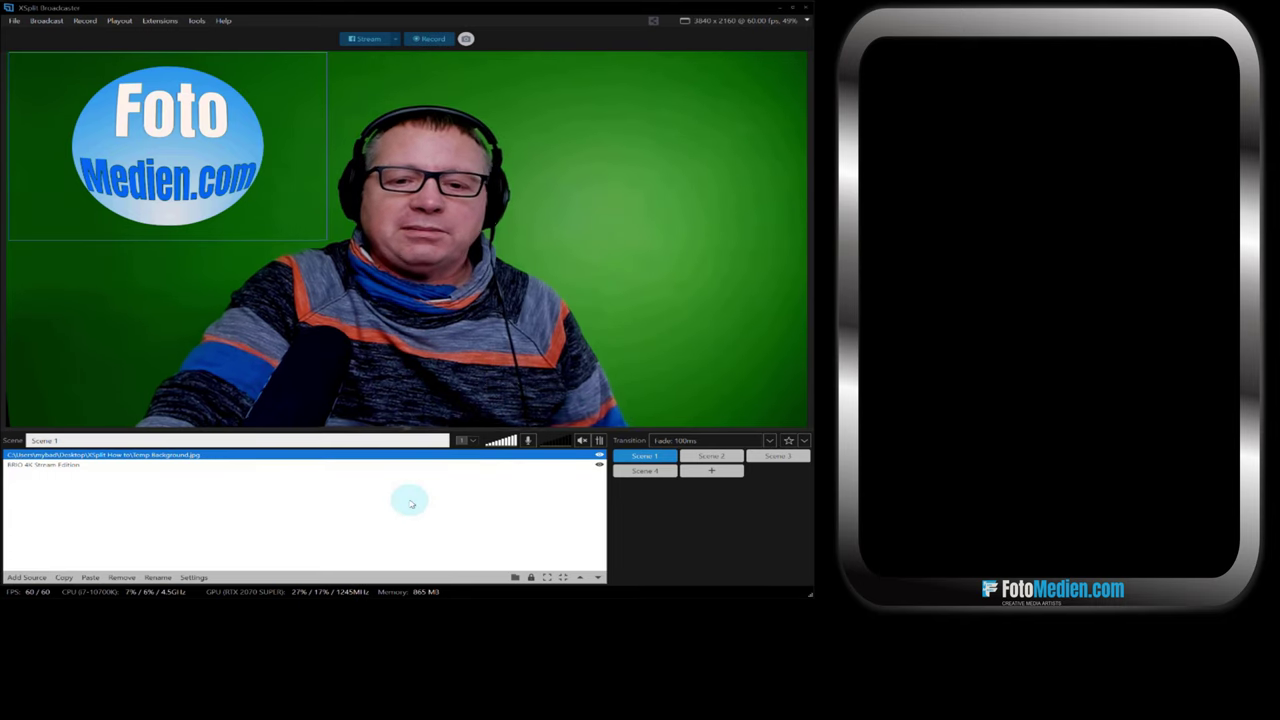
Add the back-to-95 instrumental WAV file to Scene 1 as a media file source
click(62, 476)
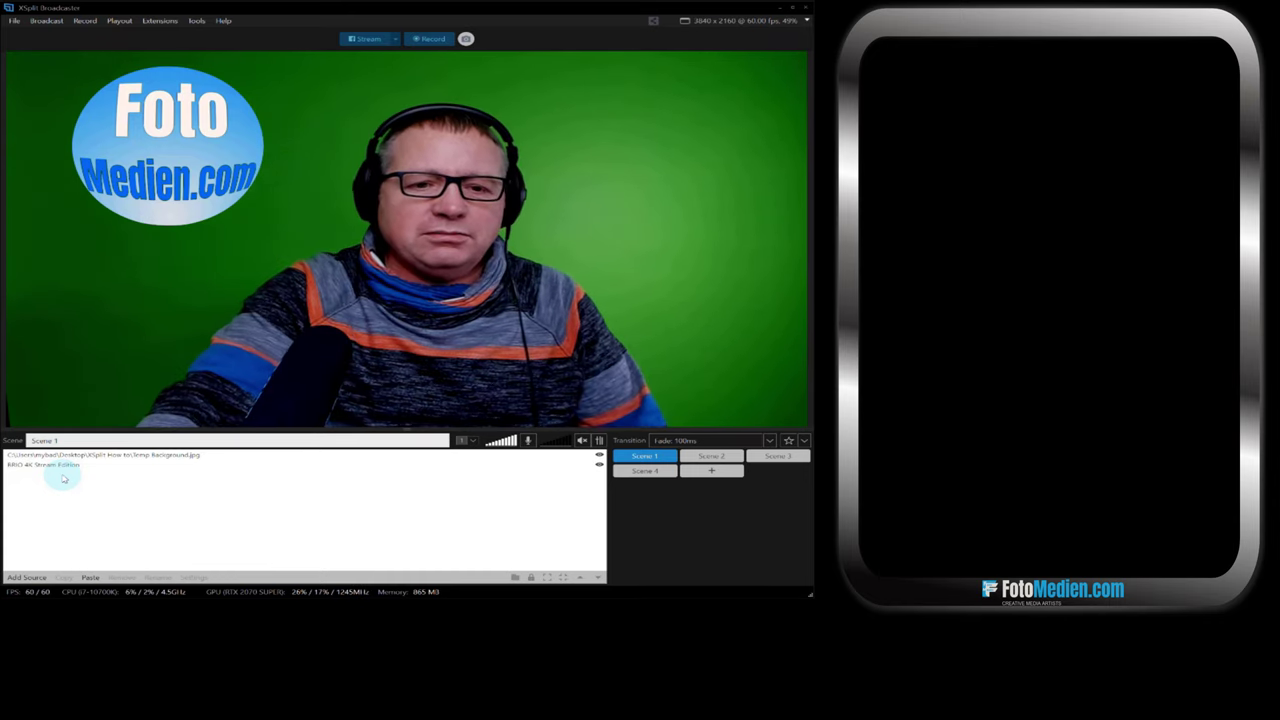
click(22, 578)
mouse_move(93, 603)
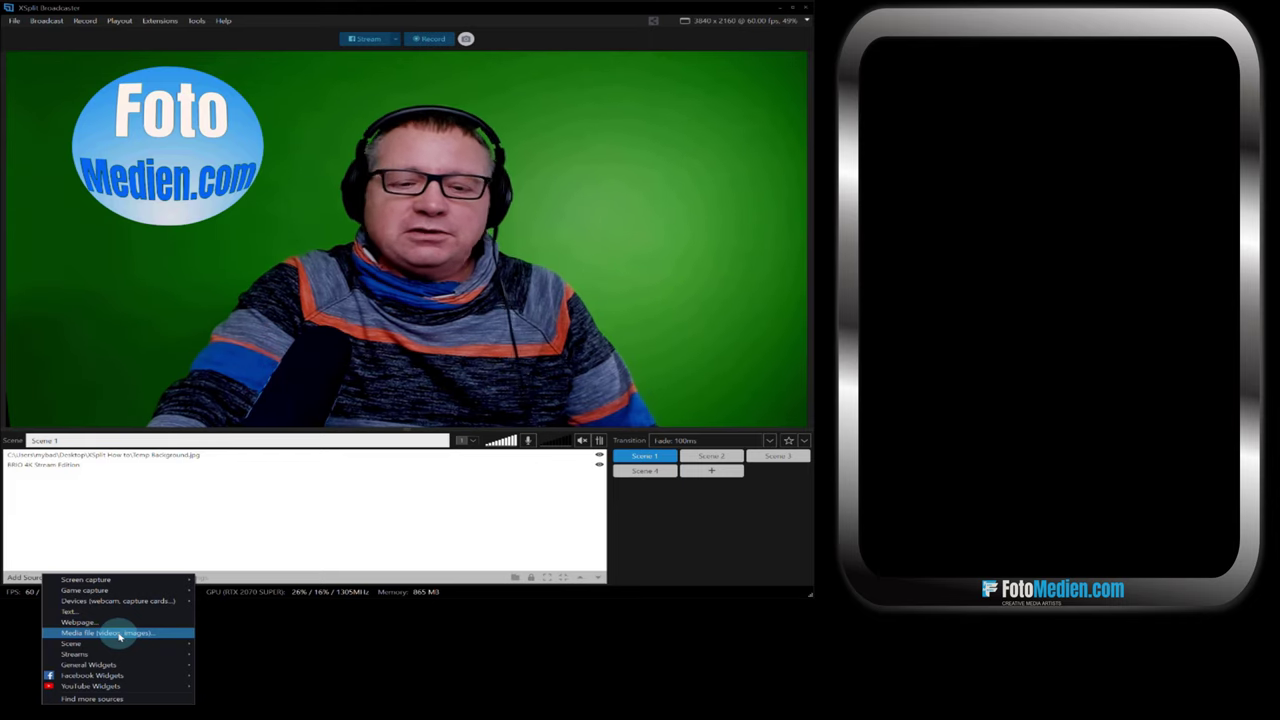
click(118, 634)
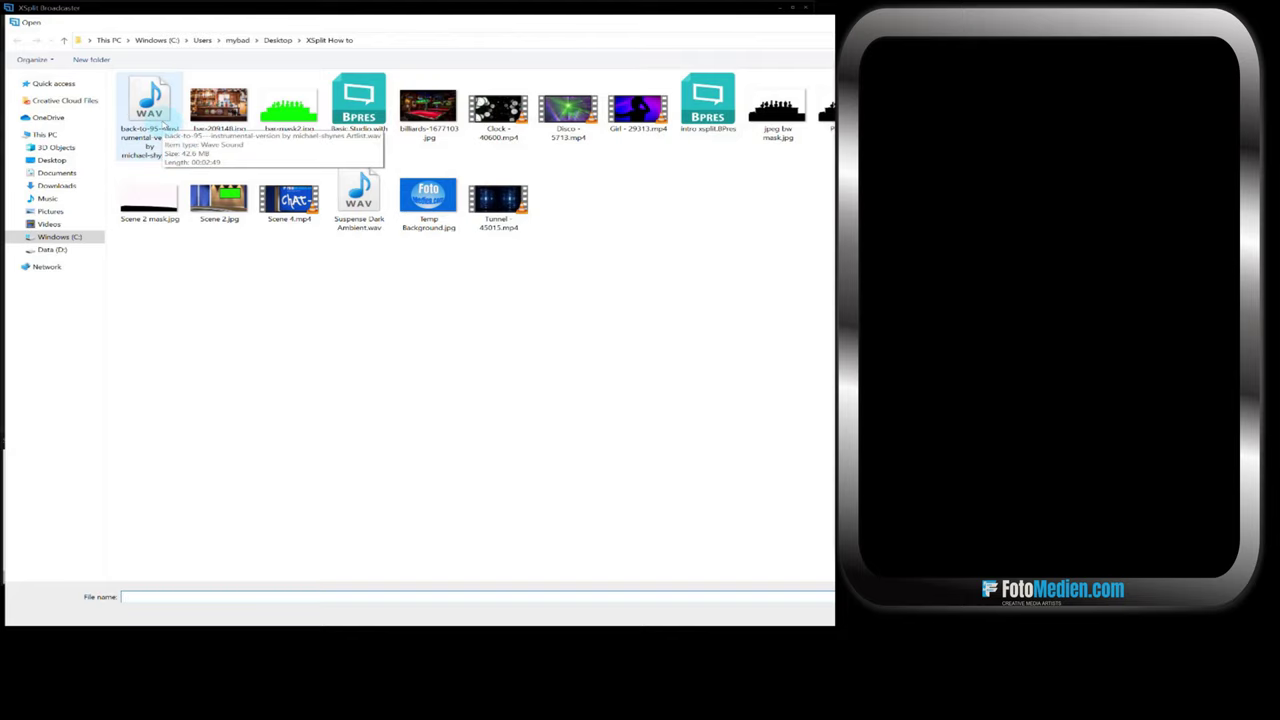
click(152, 115)
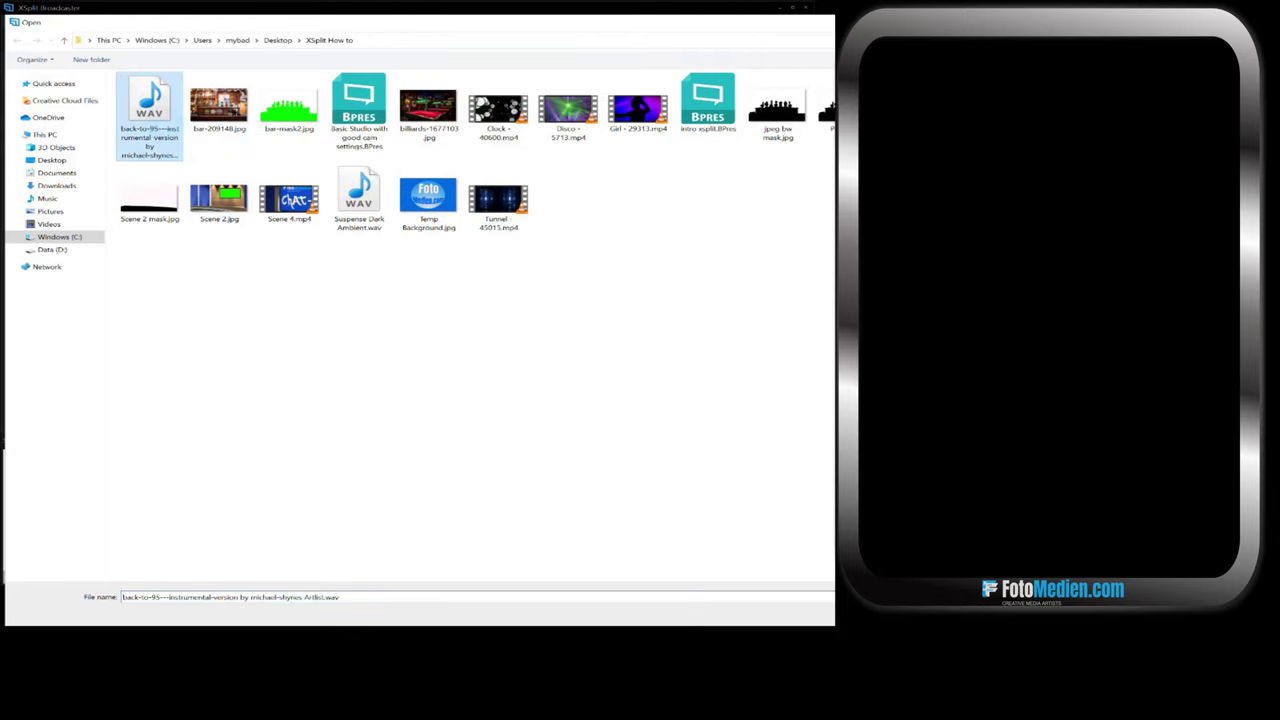
key(Return)
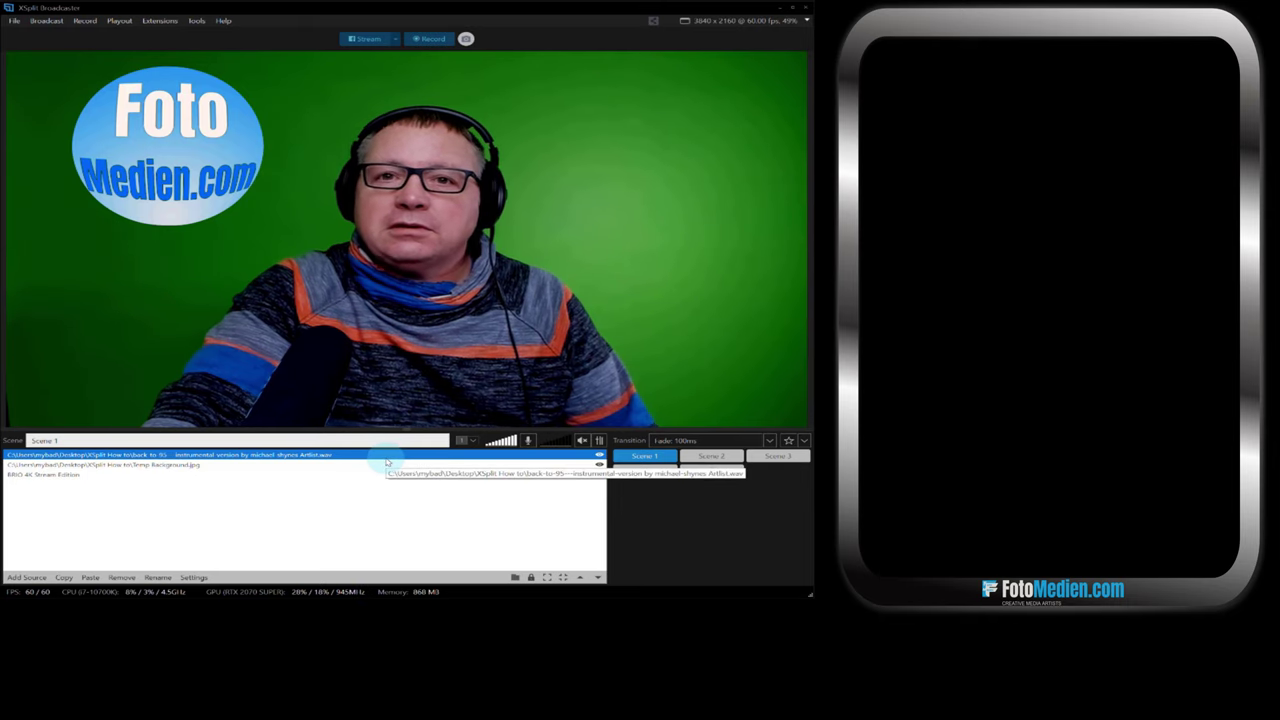
In the music source's Media settings, untick Keep source in memory and turn the volume well down
click(201, 579)
drag(291, 492, 553, 263)
click(479, 272)
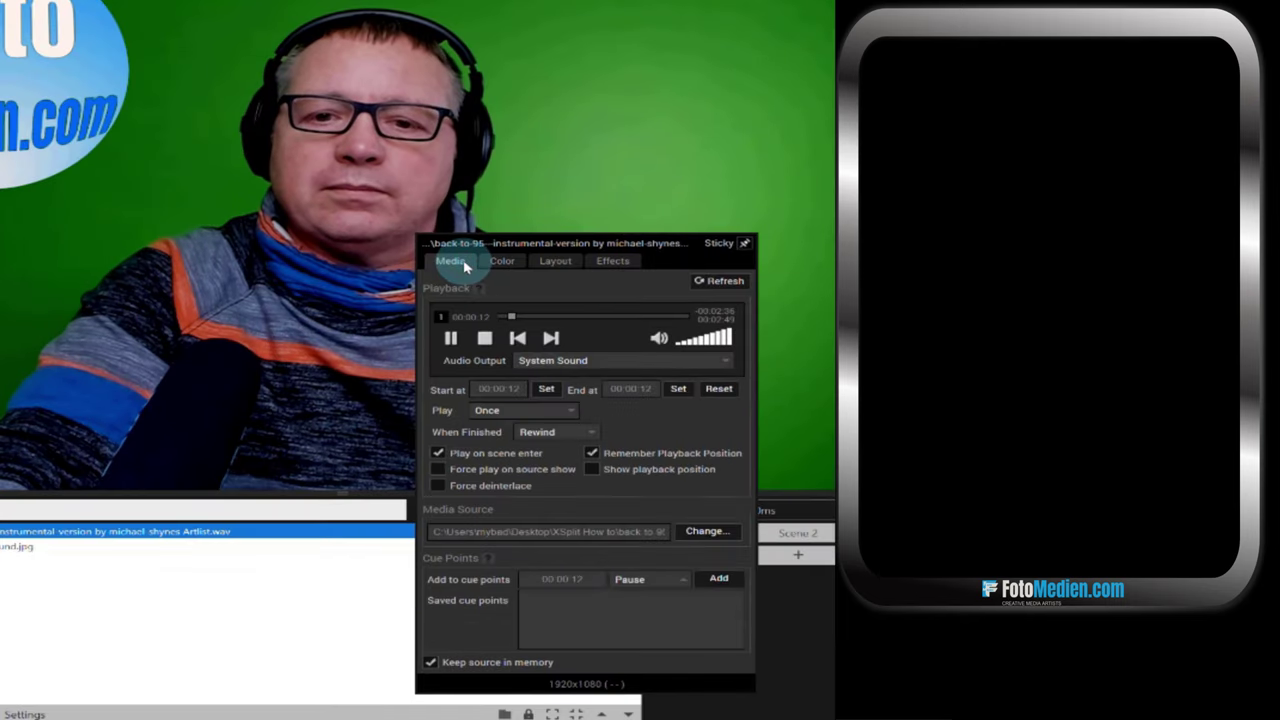
click(433, 666)
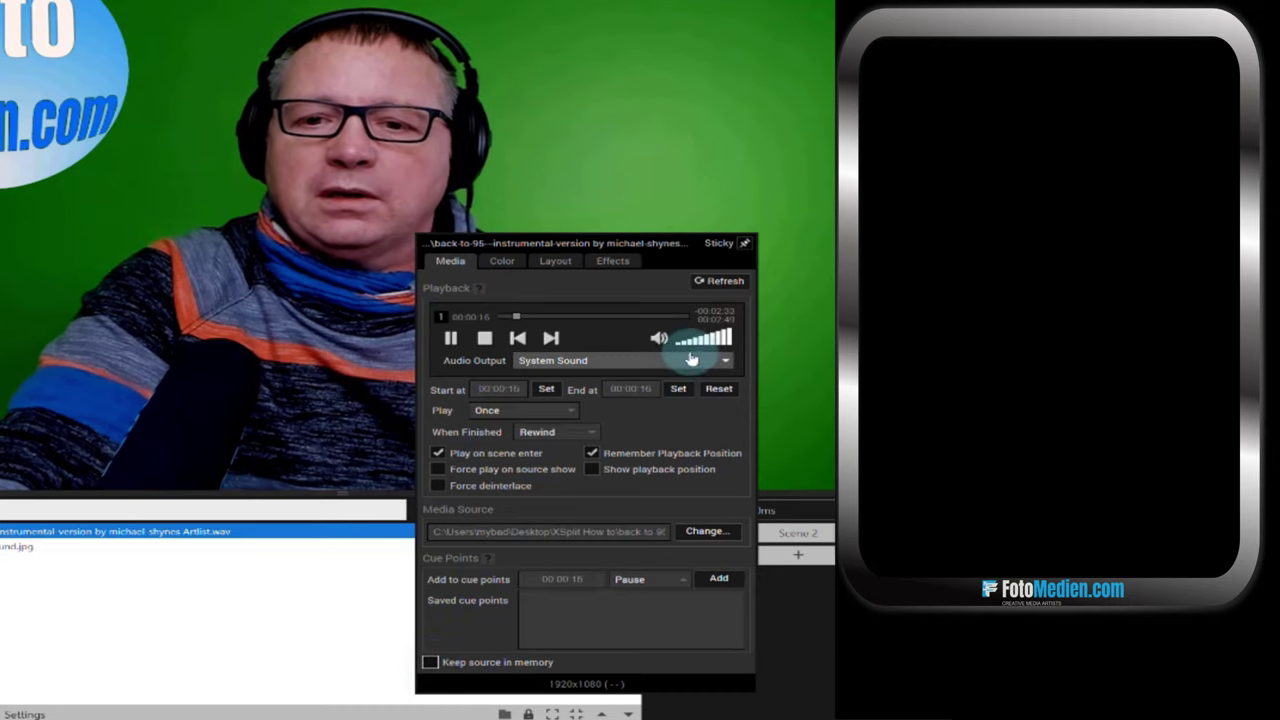
click(703, 341)
drag(700, 343, 687, 347)
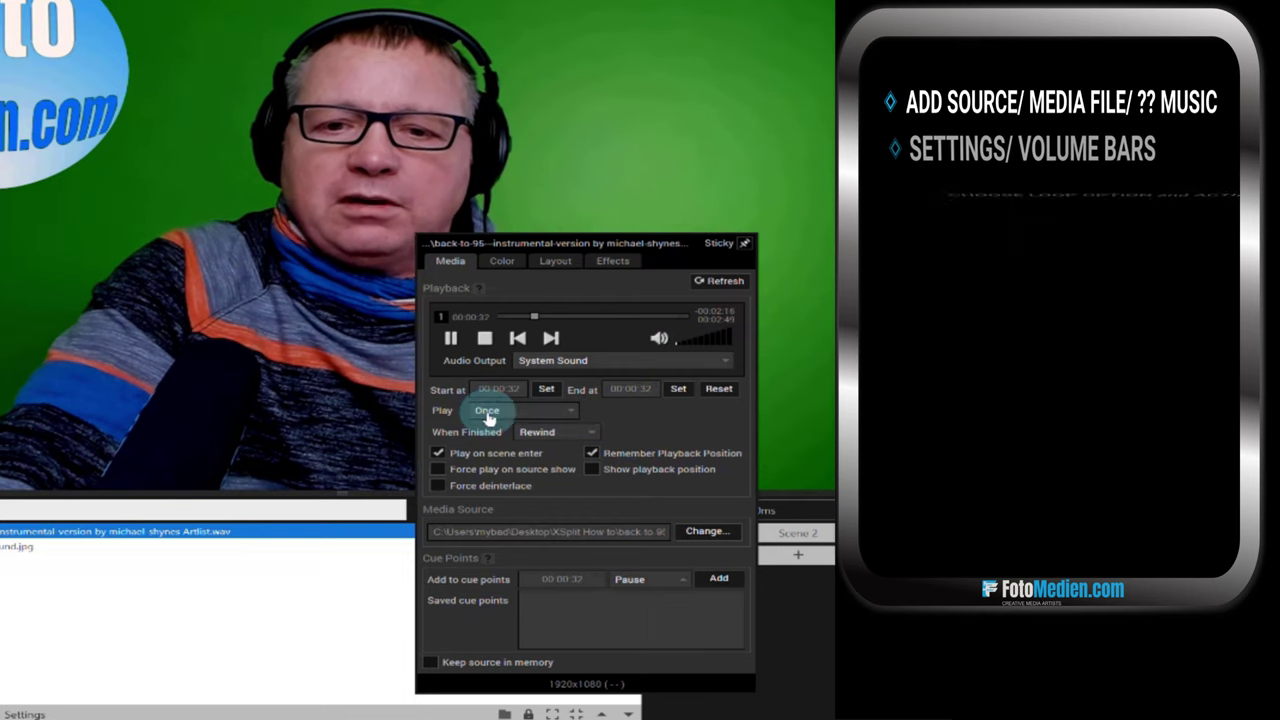
Set the music source's Play option to Forever
click(529, 413)
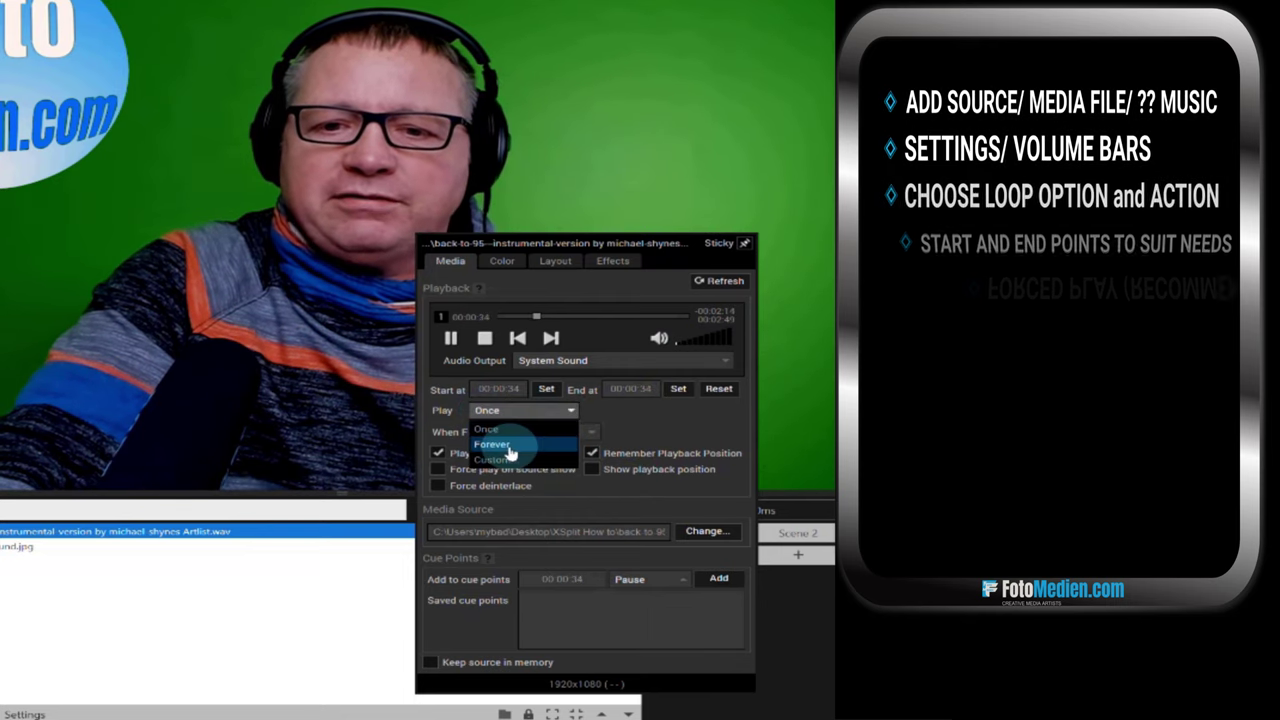
click(500, 460)
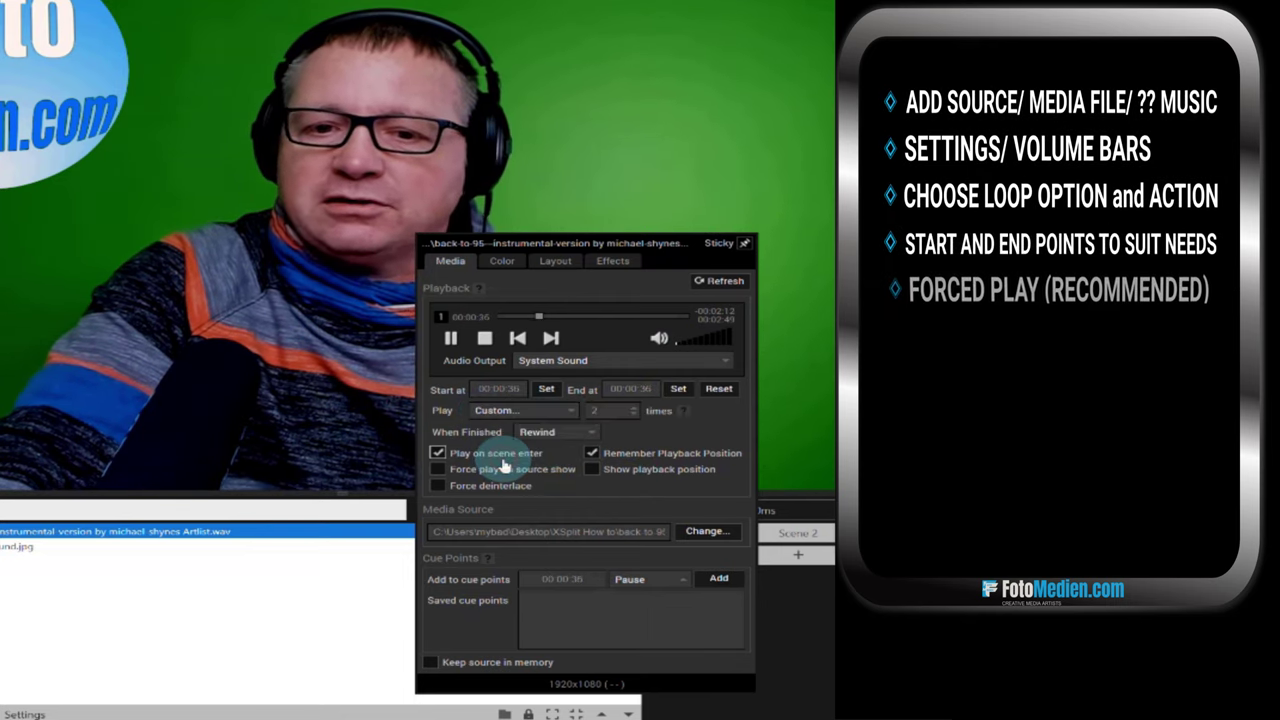
click(632, 414)
click(632, 412)
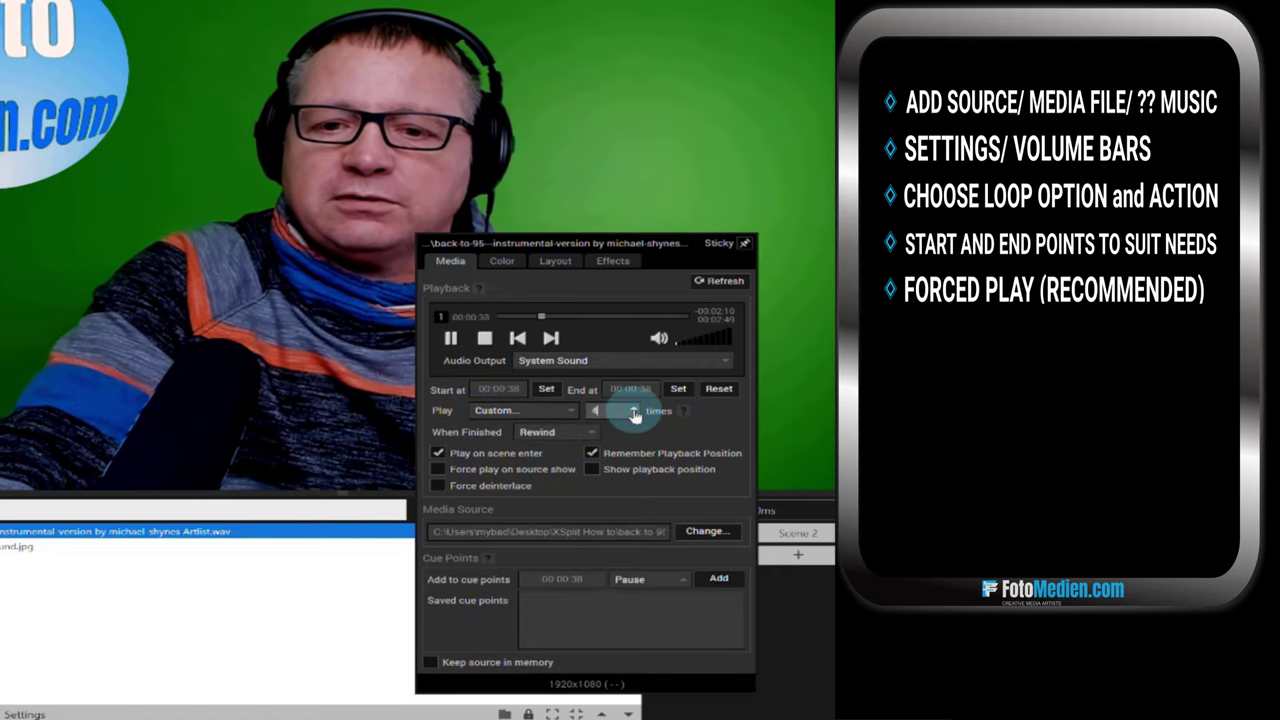
click(538, 412)
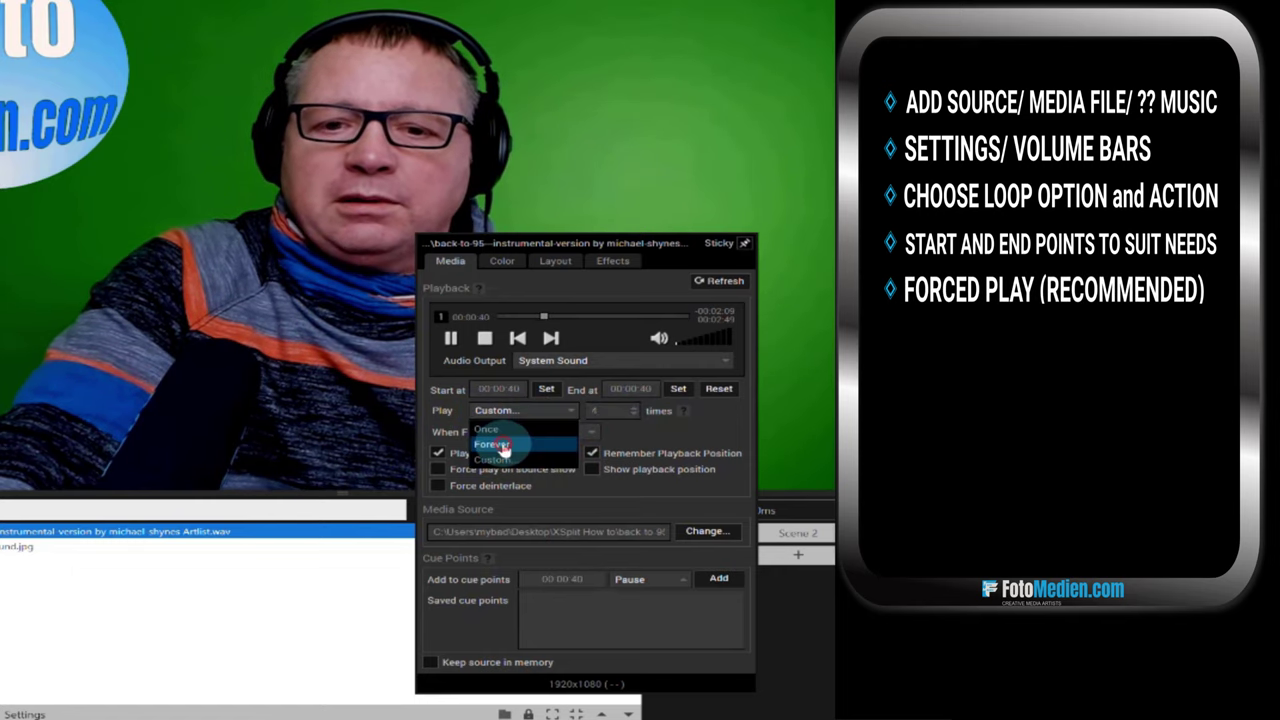
click(503, 446)
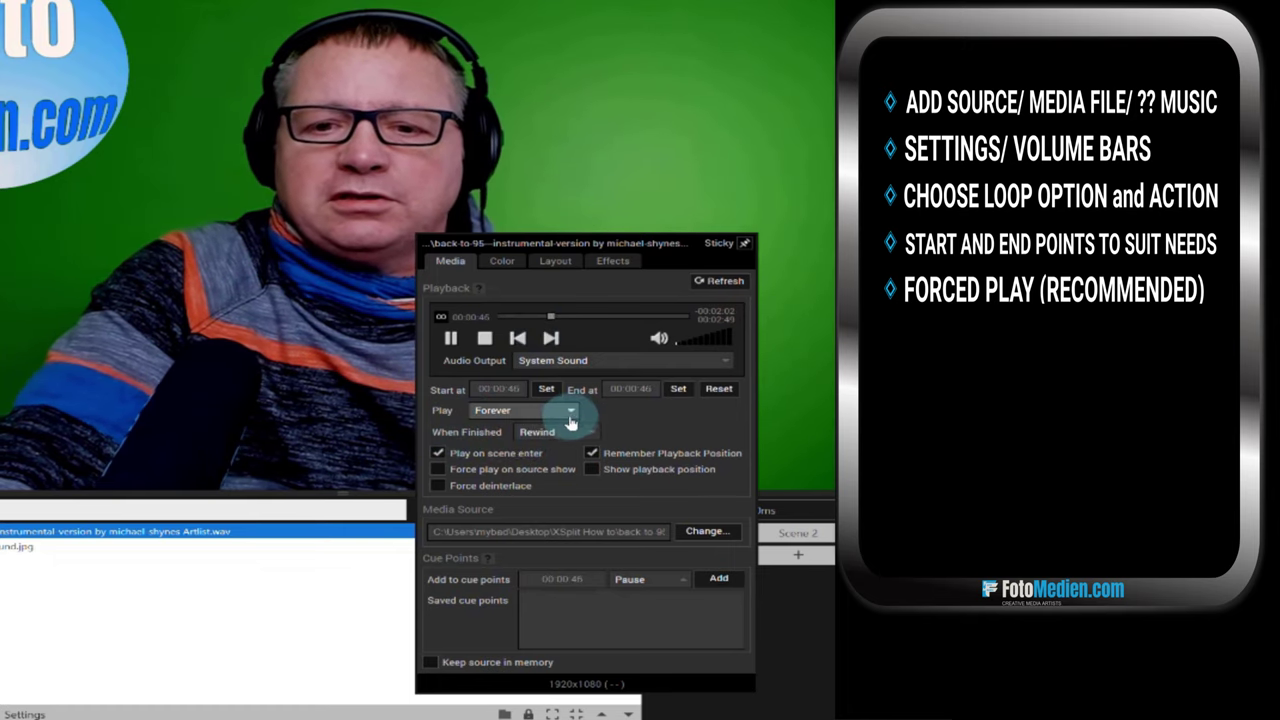
Set When Finished to Nothing and untick Remember Playback Position
click(588, 433)
click(561, 447)
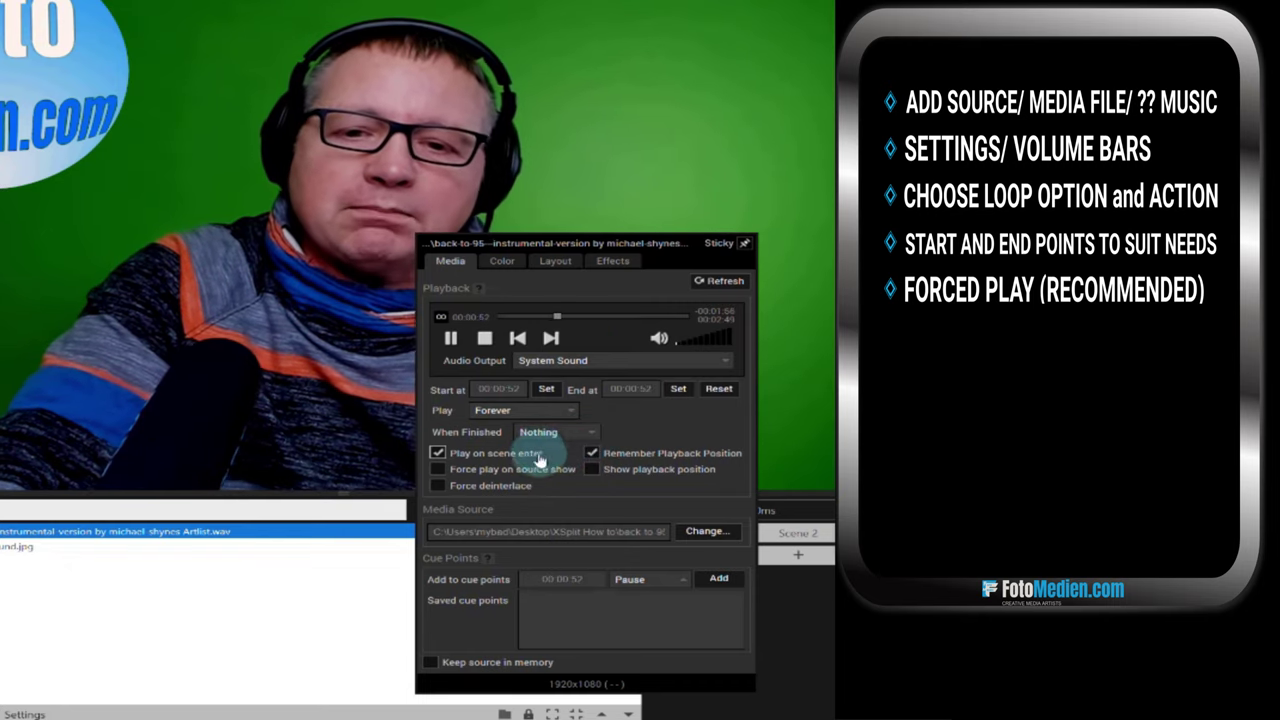
click(591, 453)
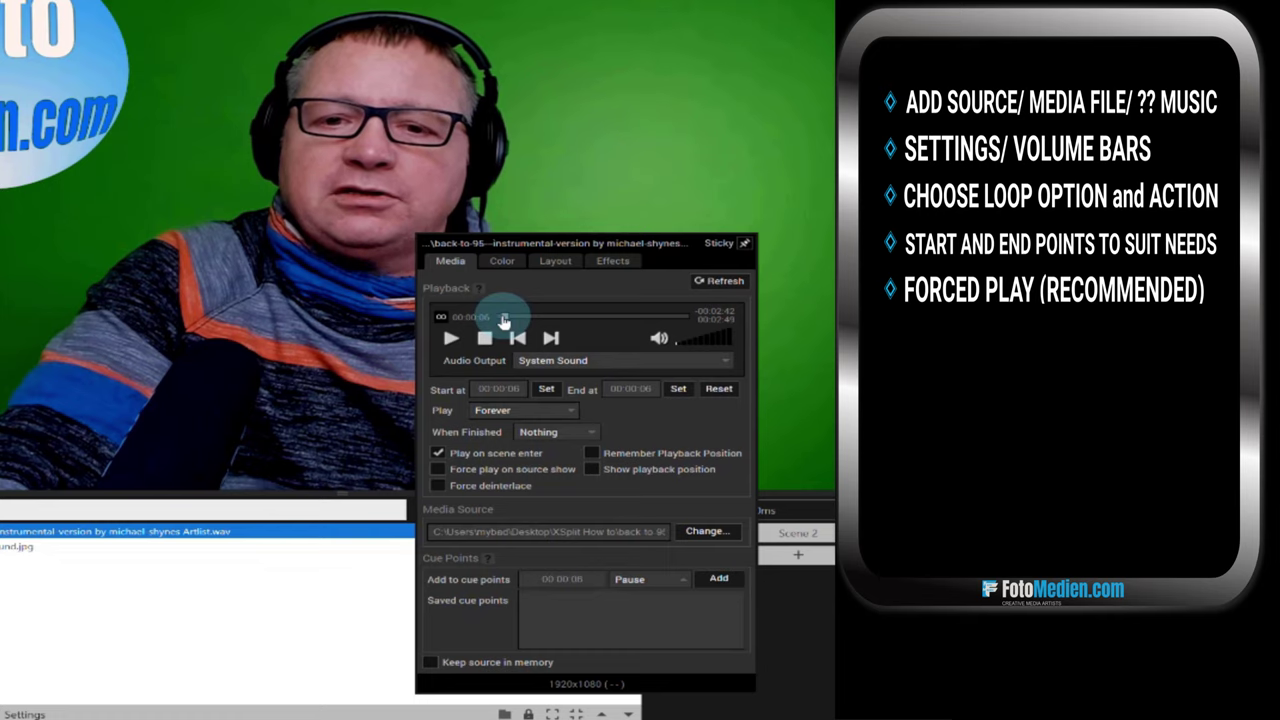
Trim the music's playback range to start at 00:00:32 and end at 00:02:44
click(451, 339)
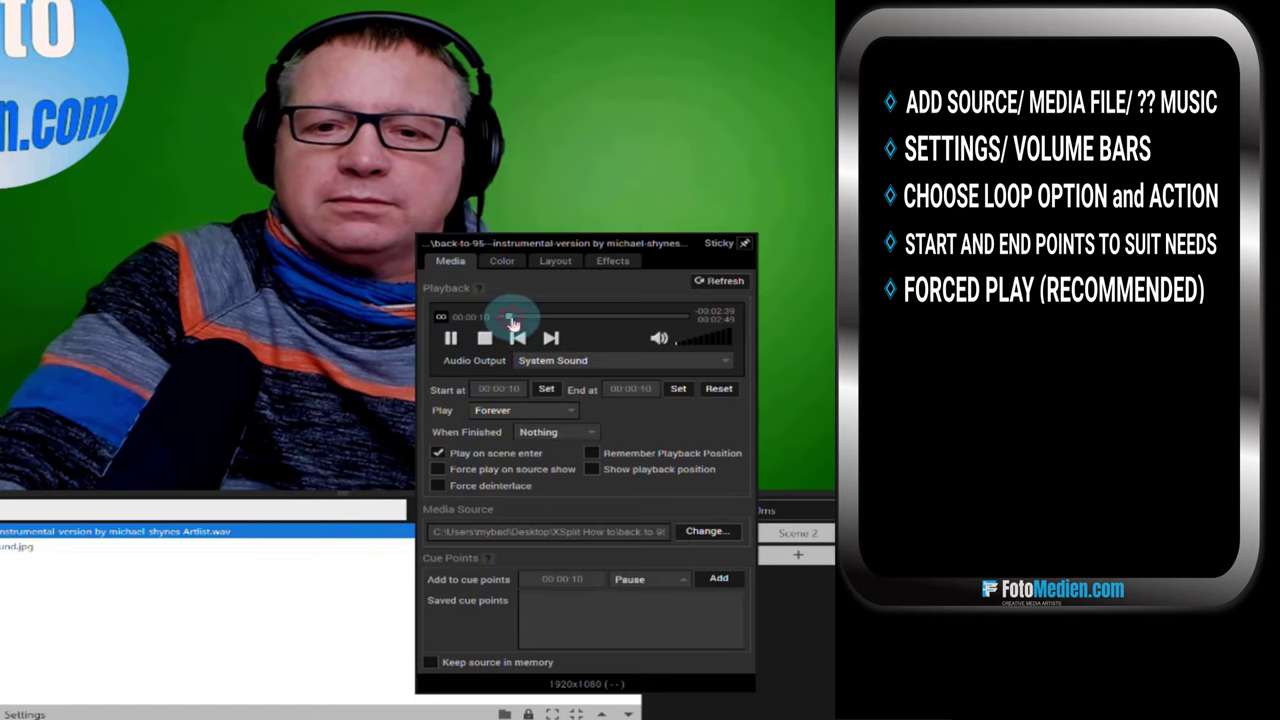
click(683, 344)
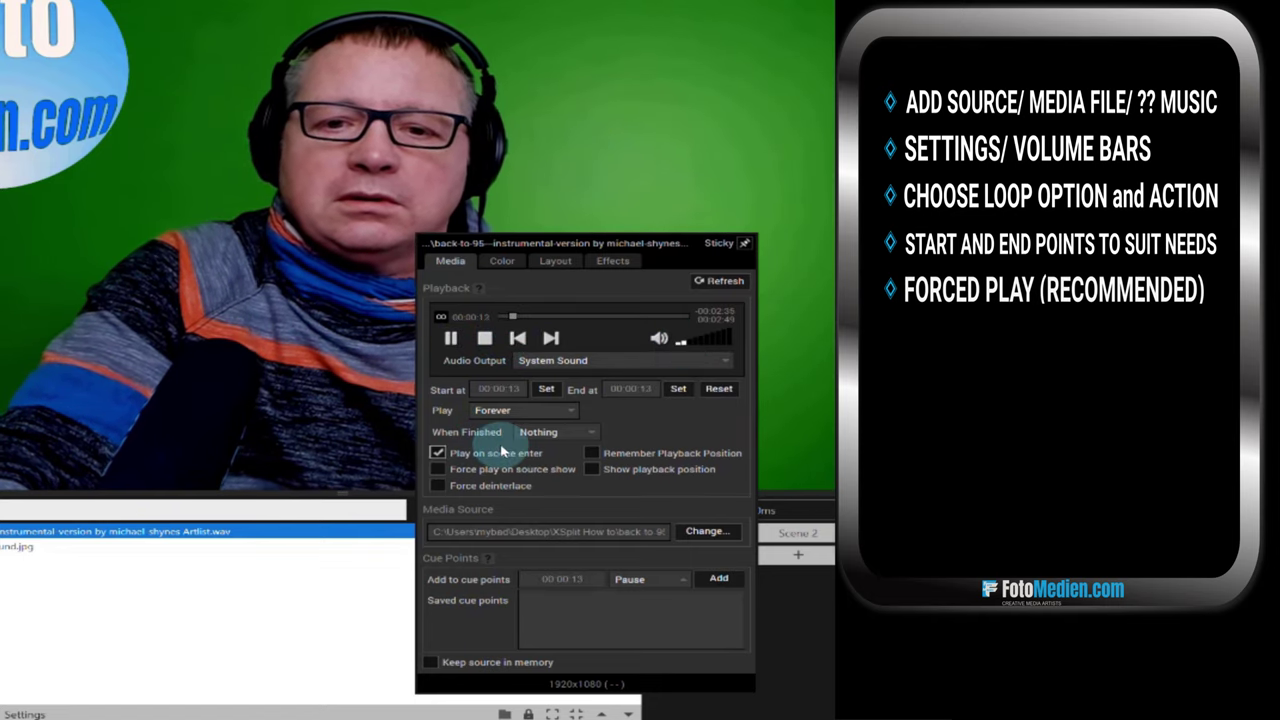
click(547, 390)
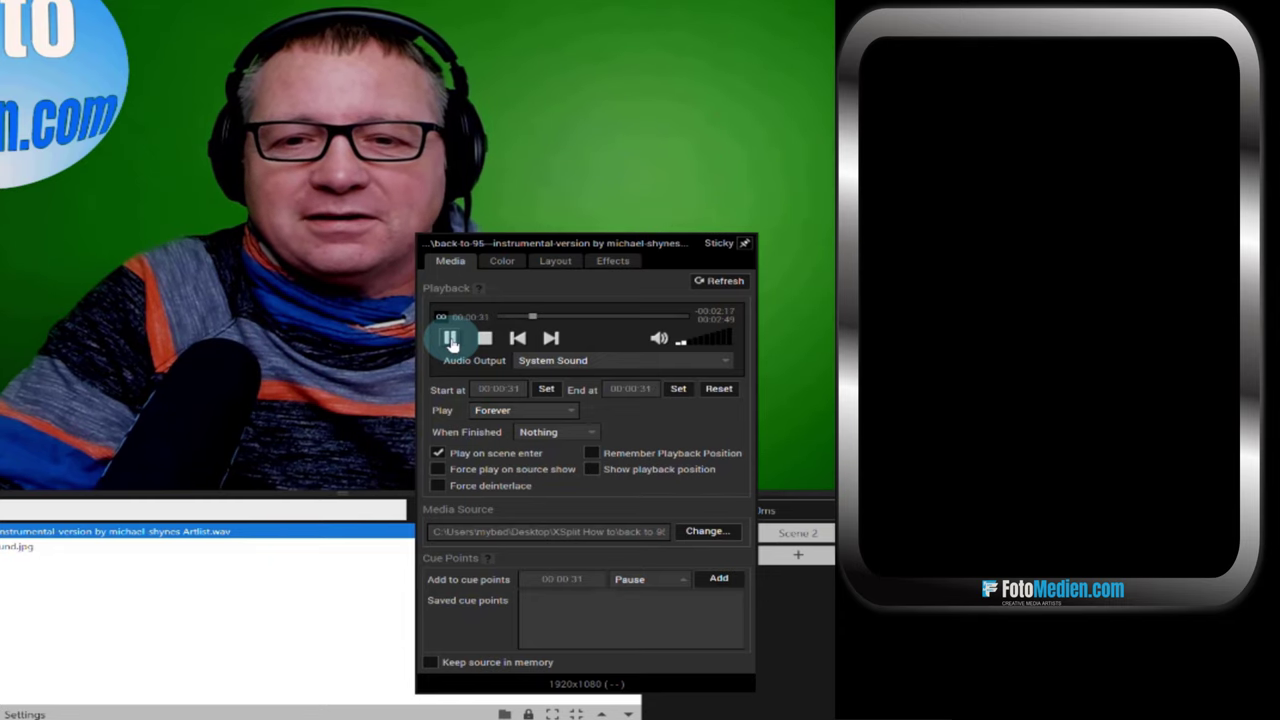
click(547, 390)
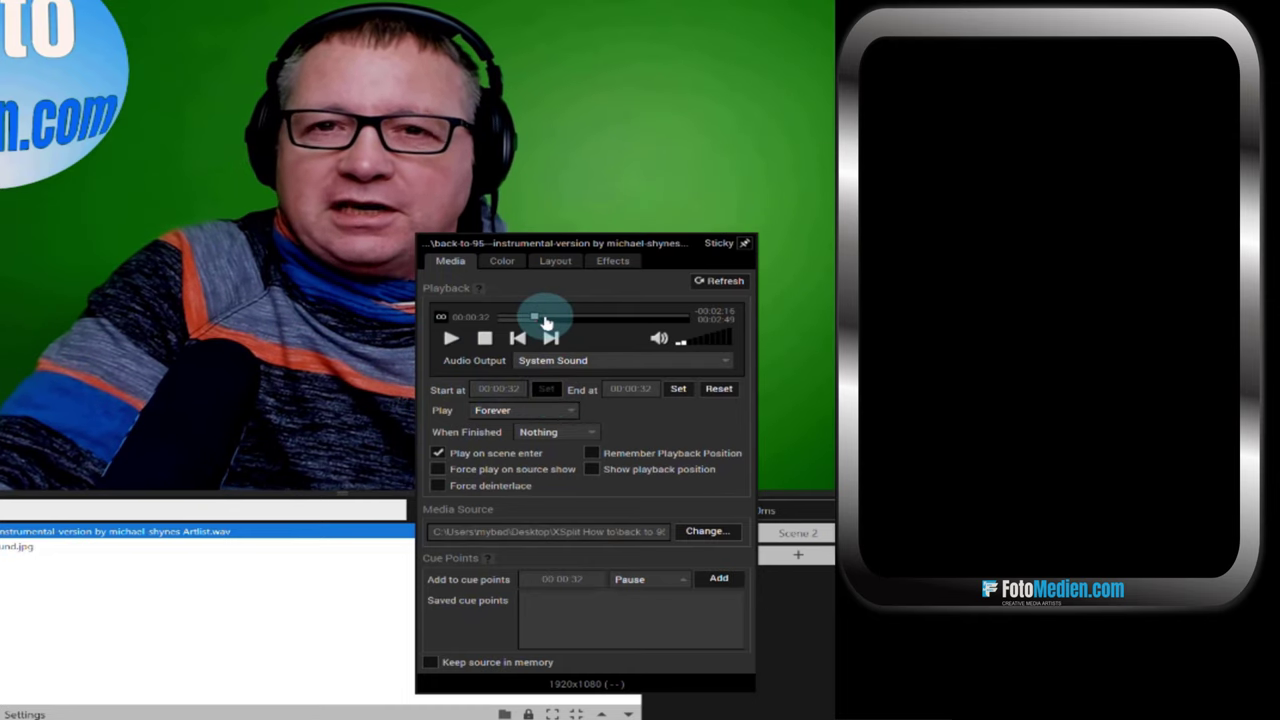
drag(538, 320, 683, 327)
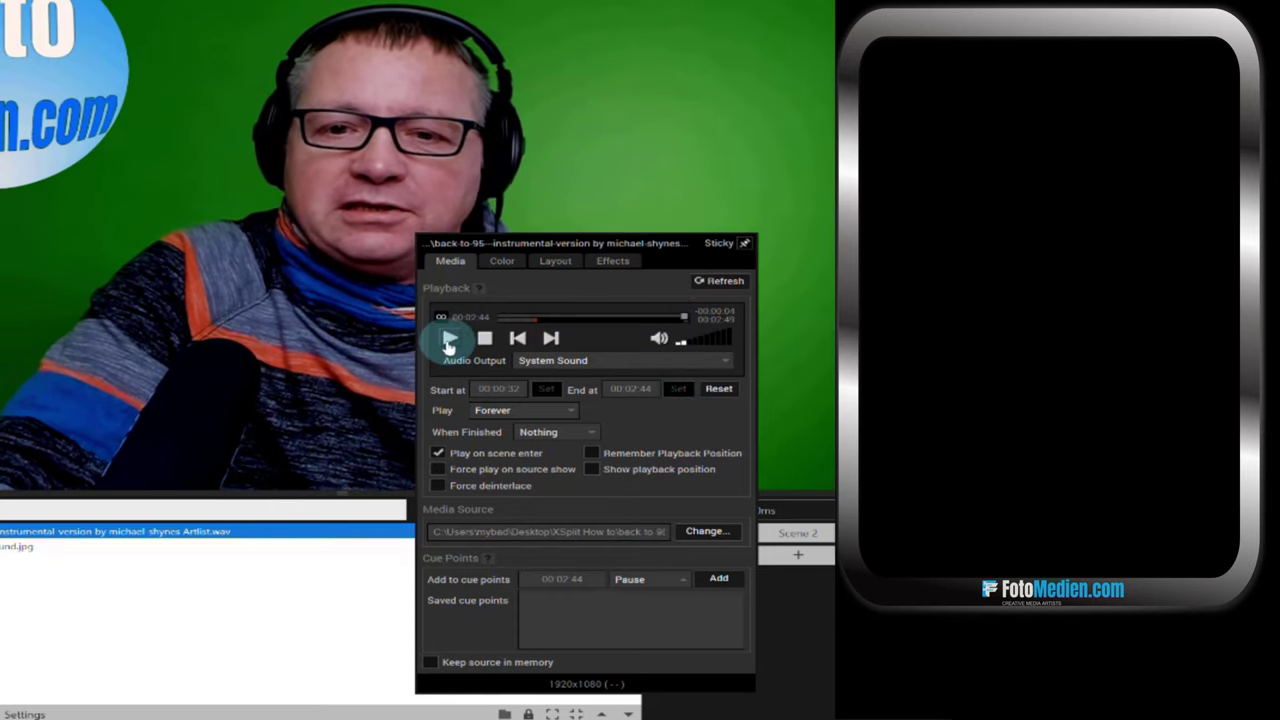
click(539, 319)
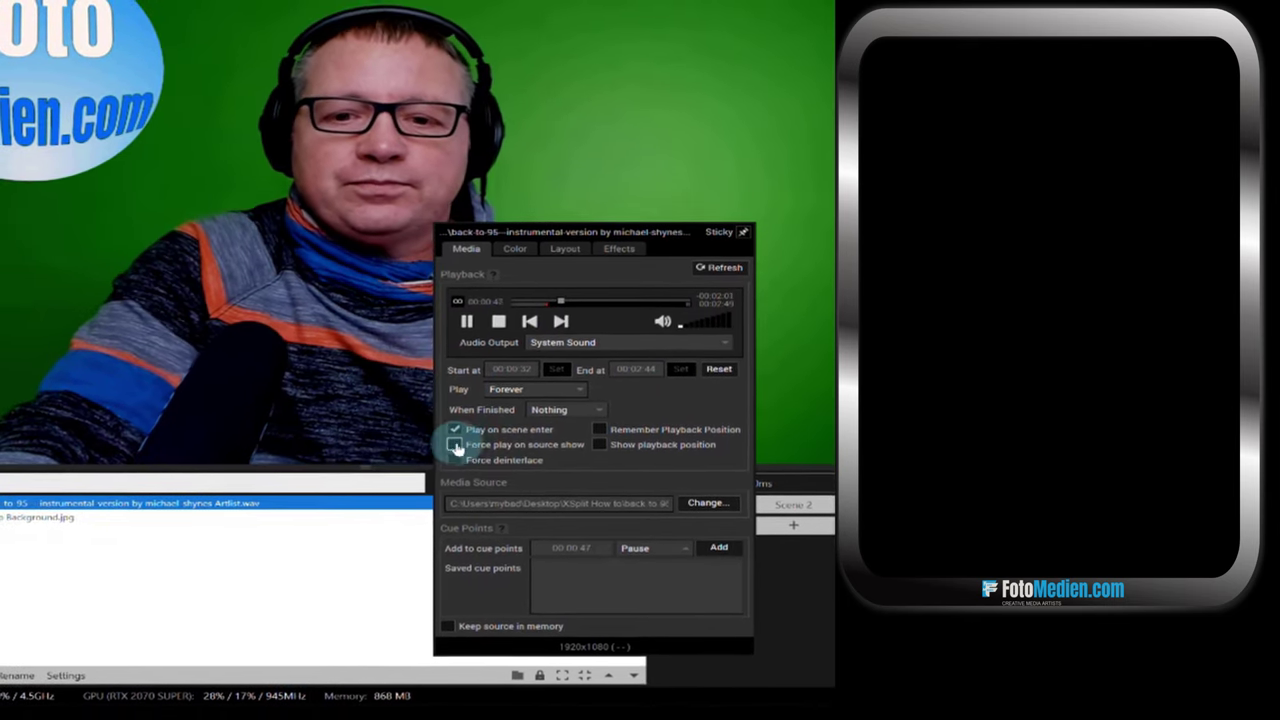
Enable Force play on source show for the music, then close its settings panel
click(455, 443)
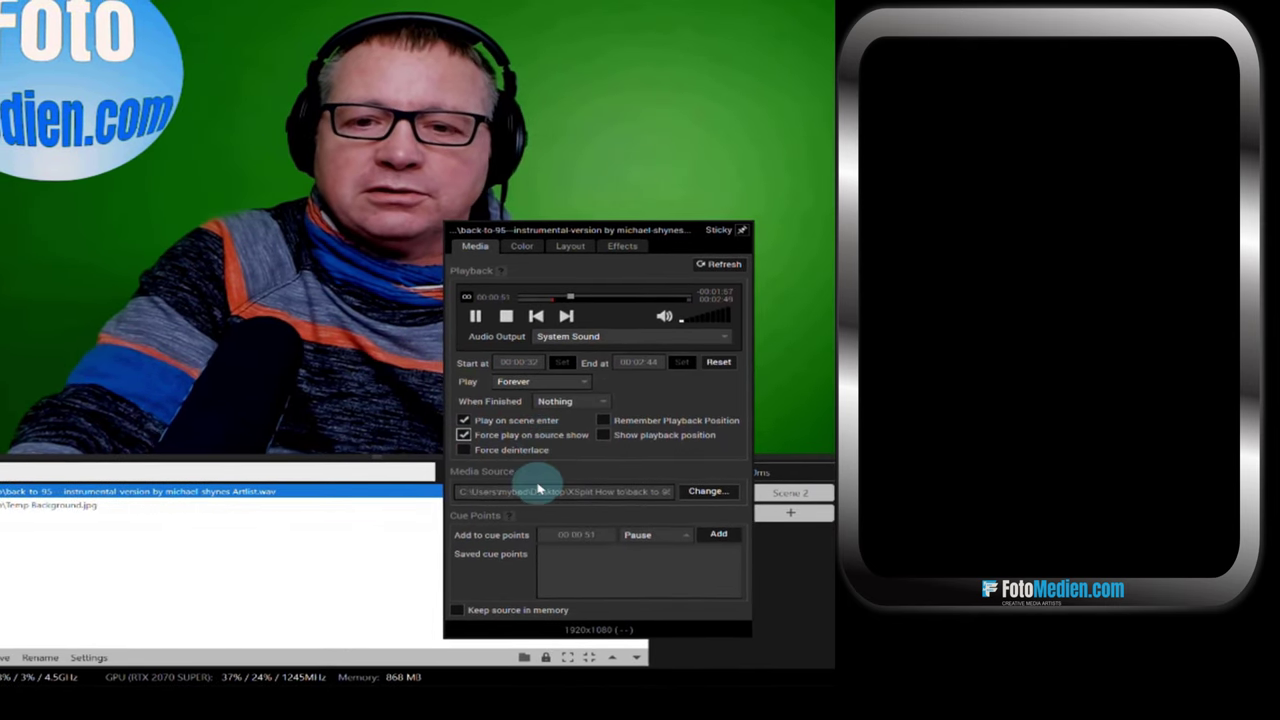
click(420, 524)
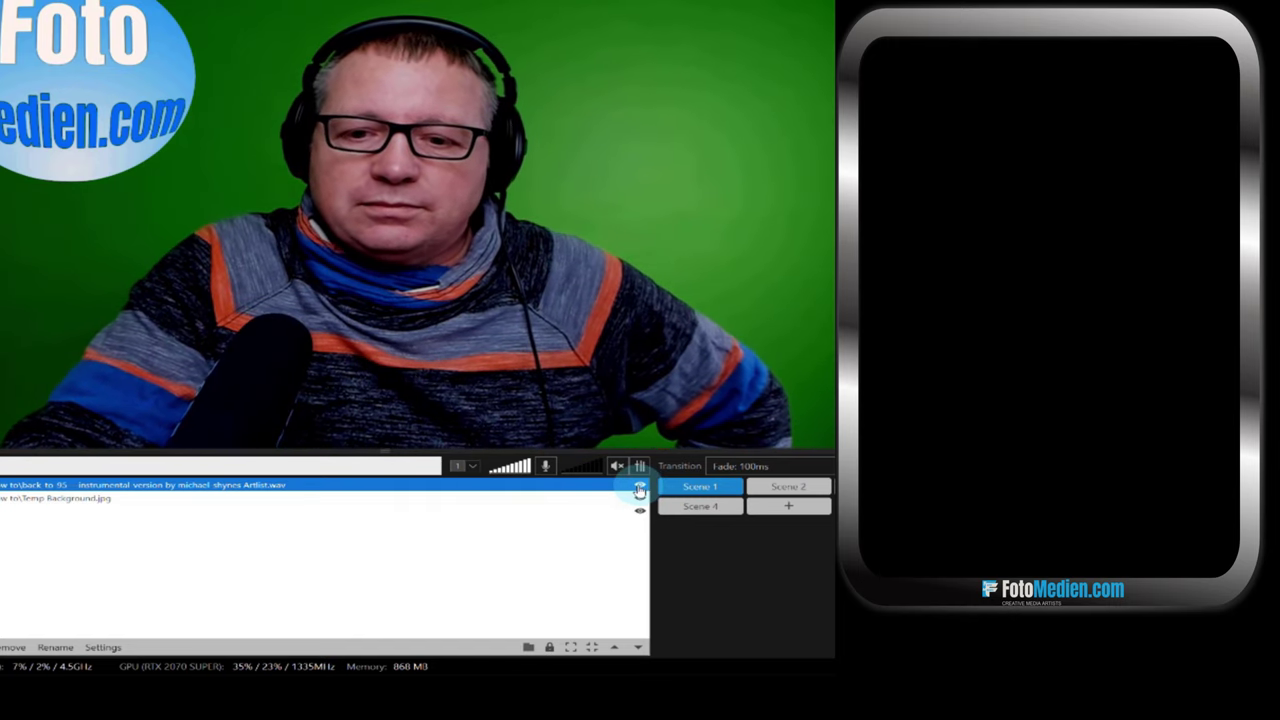
right_click(622, 488)
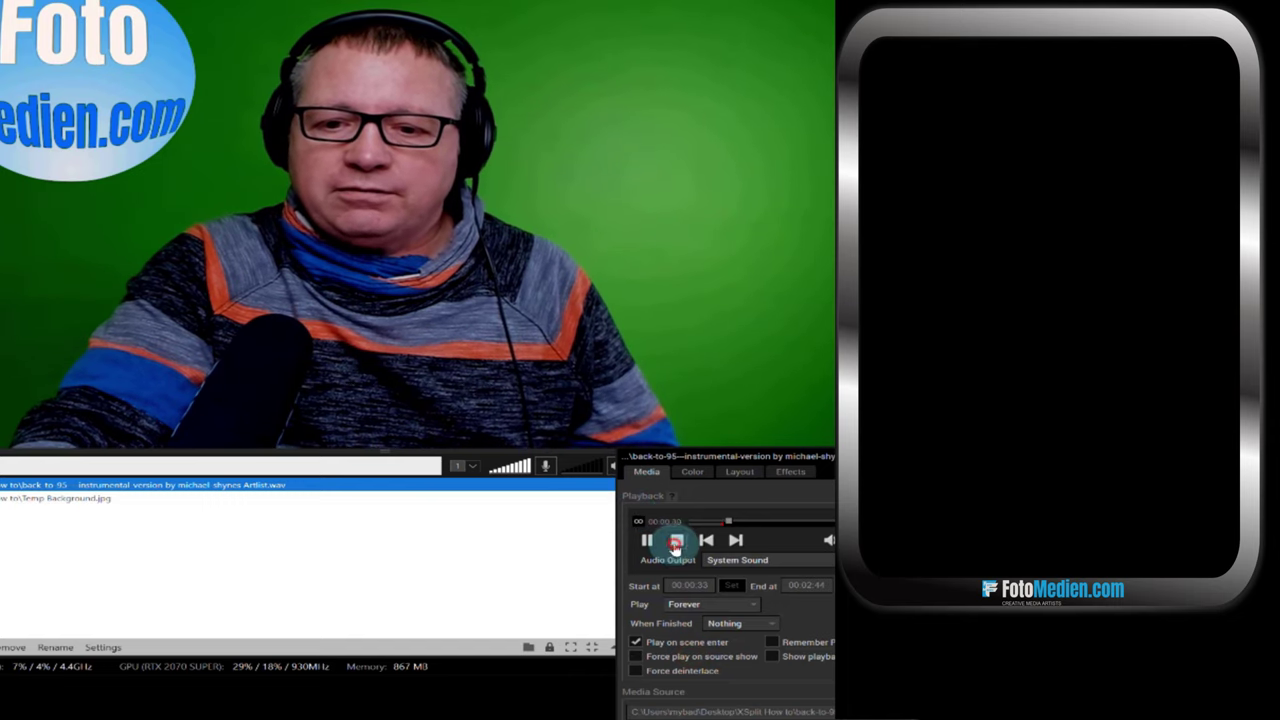
click(519, 576)
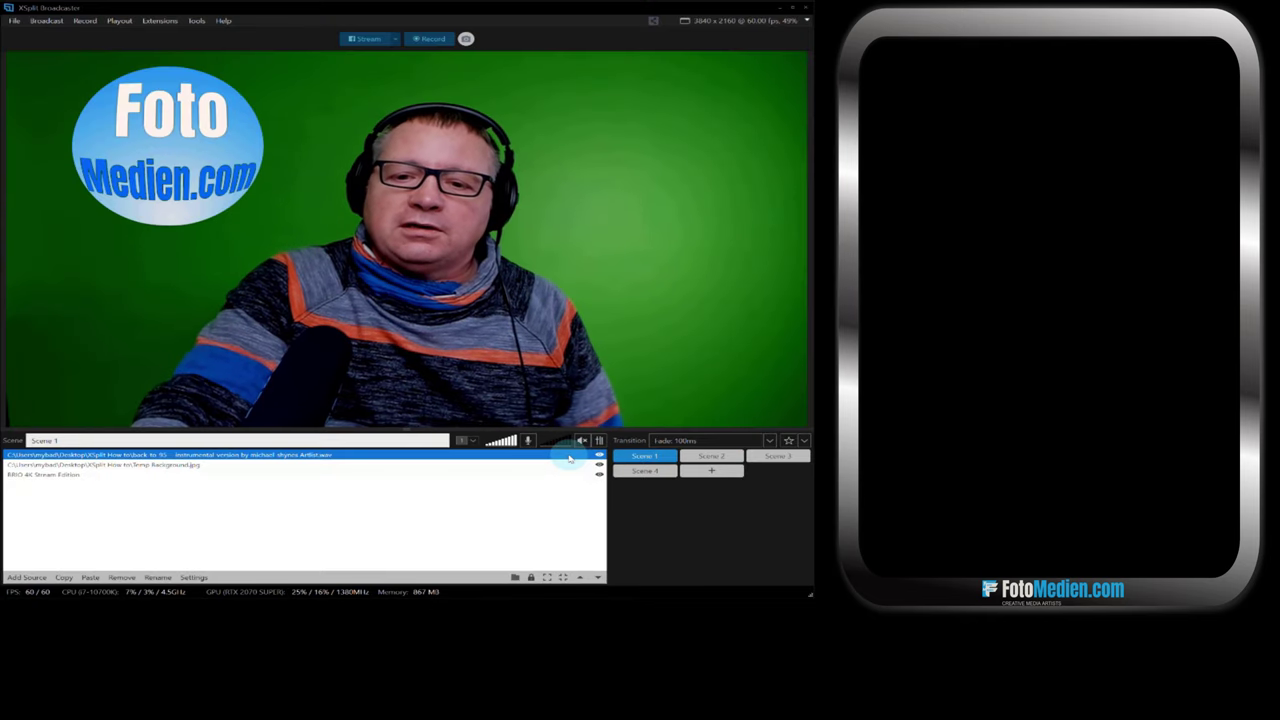
click(193, 577)
click(216, 497)
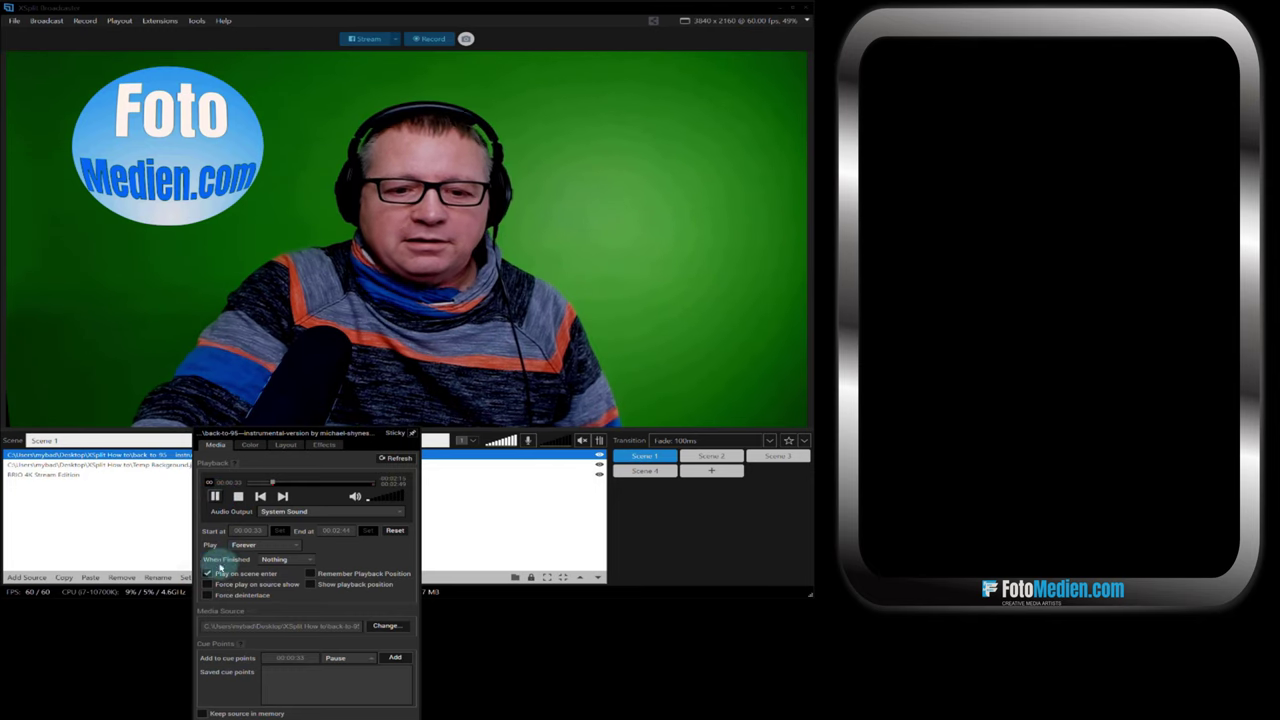
click(465, 520)
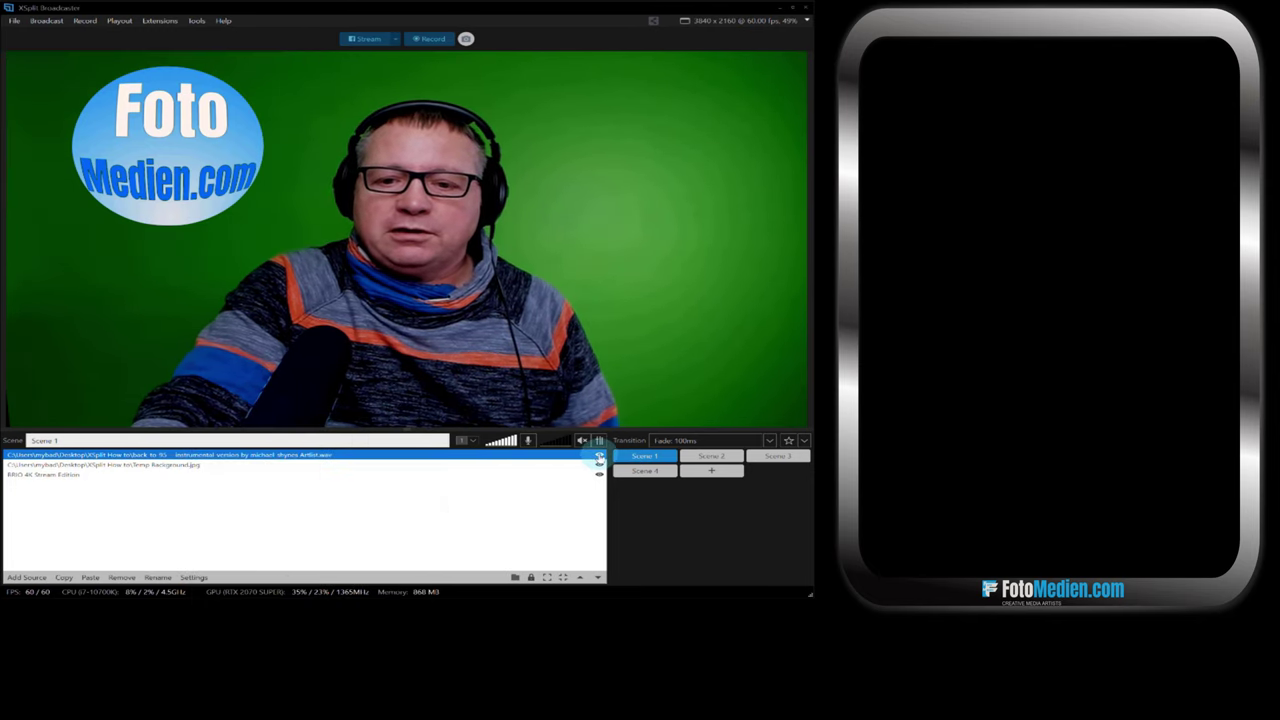